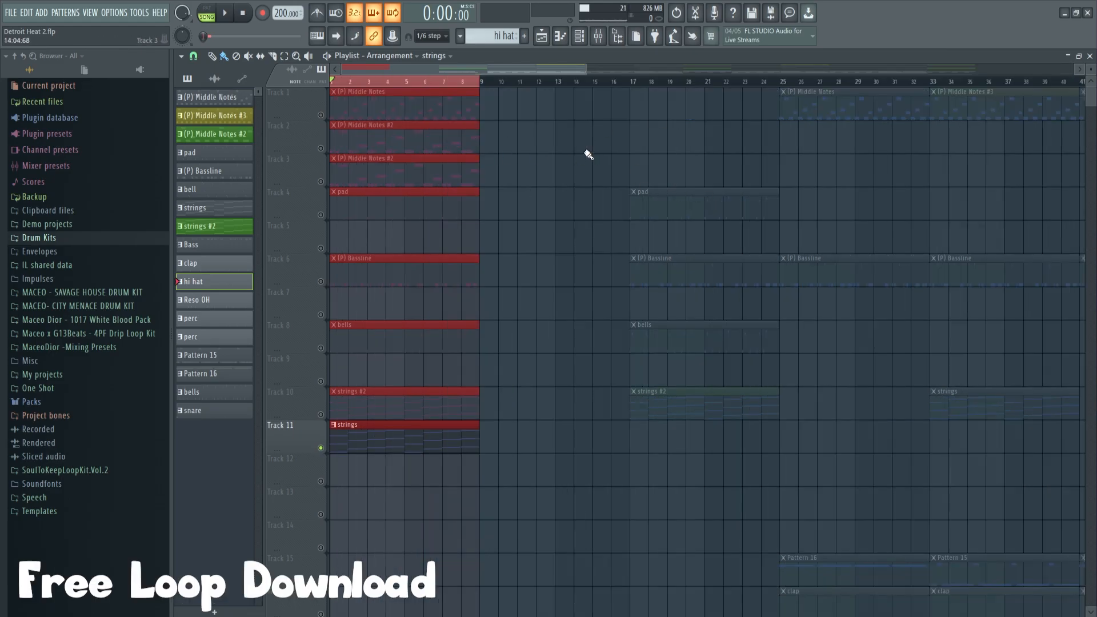
Step: Clear the clip selection, solo the (P) Bassline clip on Track 6 and play it from the start of the arrangement
scroll(396, 88, up, 4)
ctrl+click(624, 161)
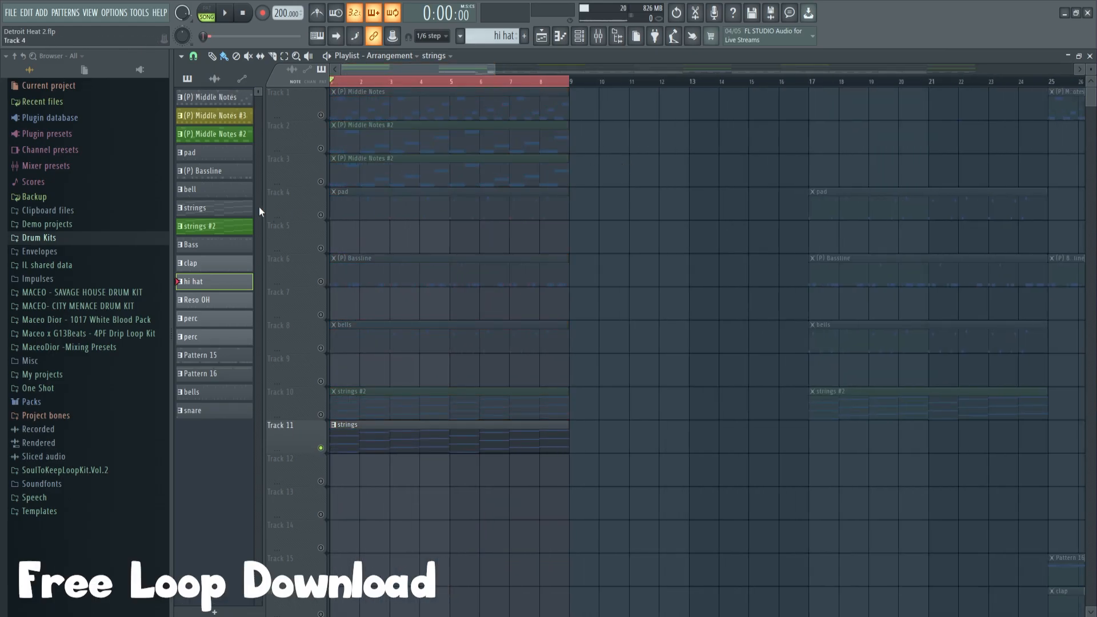
right_click(320, 182)
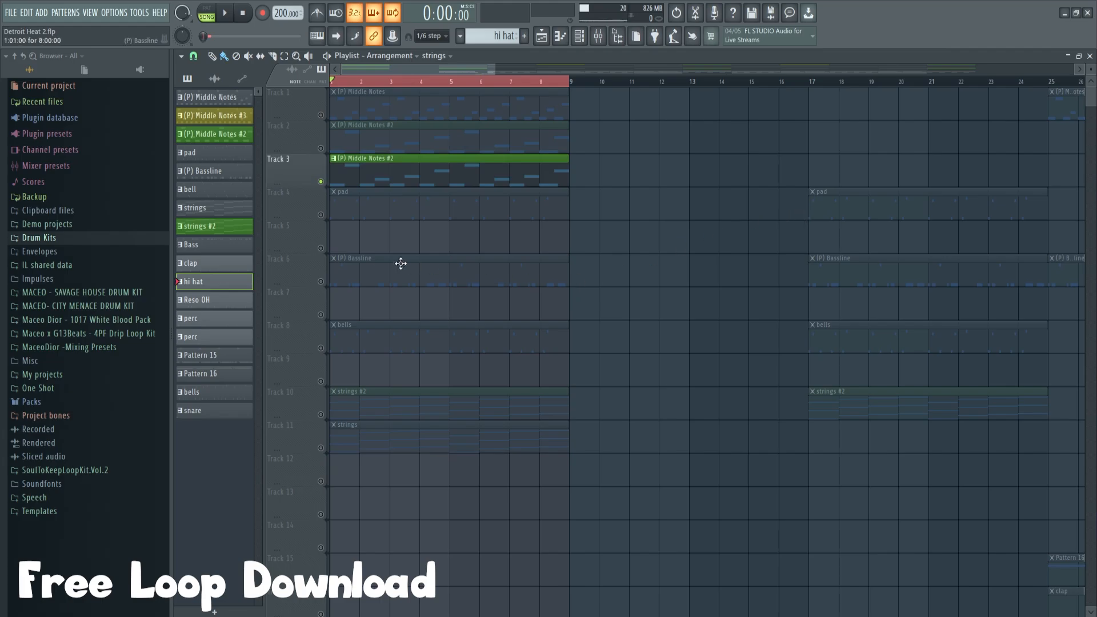
right_click(322, 282)
scroll(390, 85, up, 5)
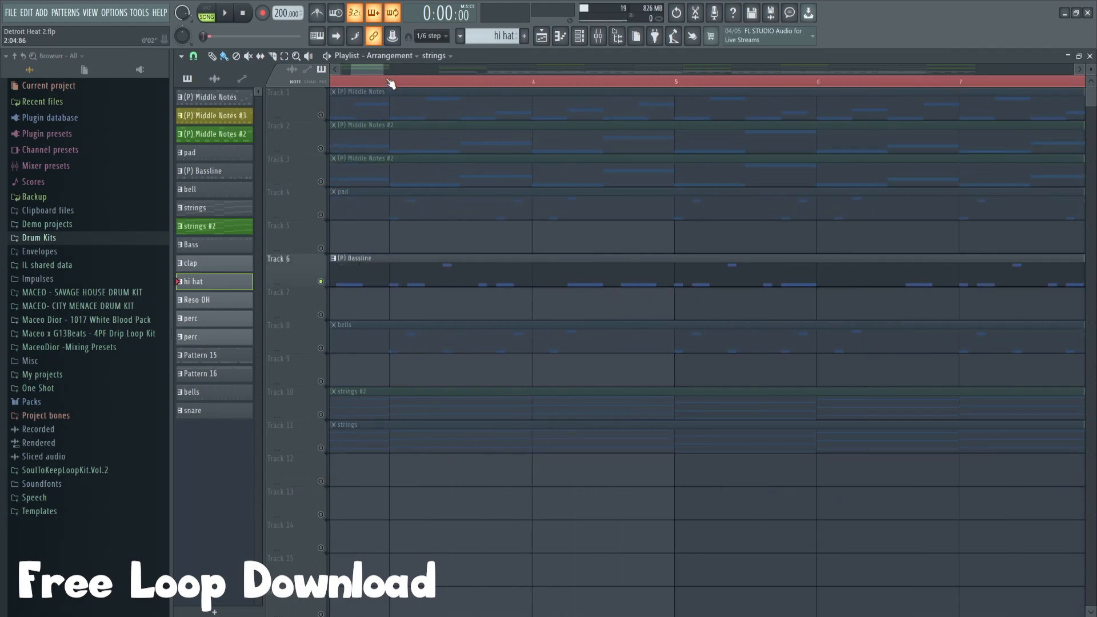
drag(379, 69, 366, 71)
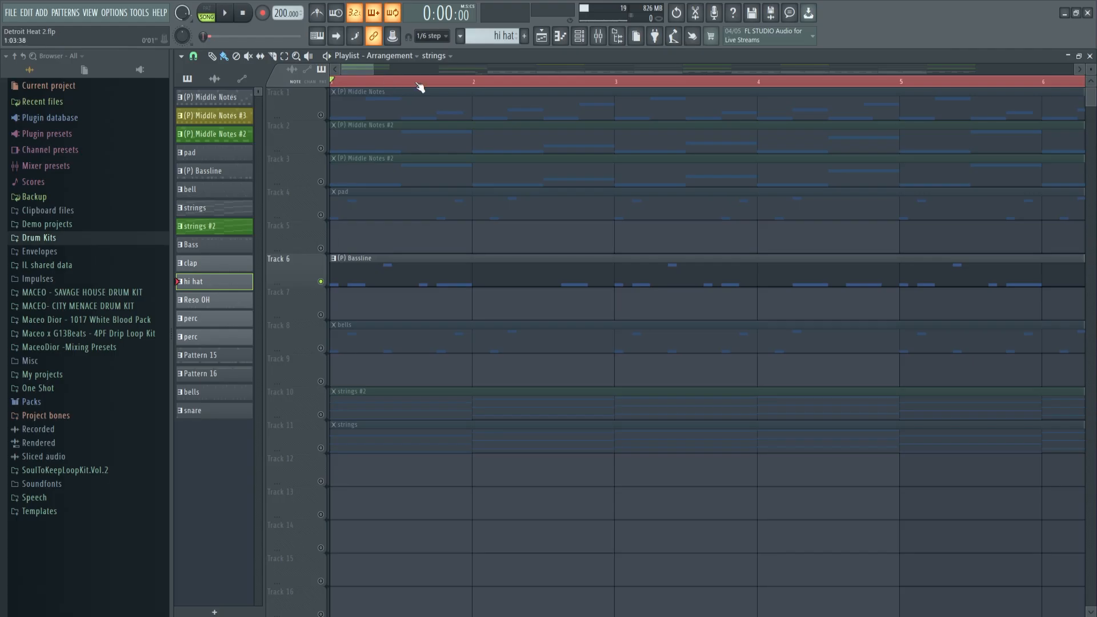
key(space)
scroll(420, 86, down, 1)
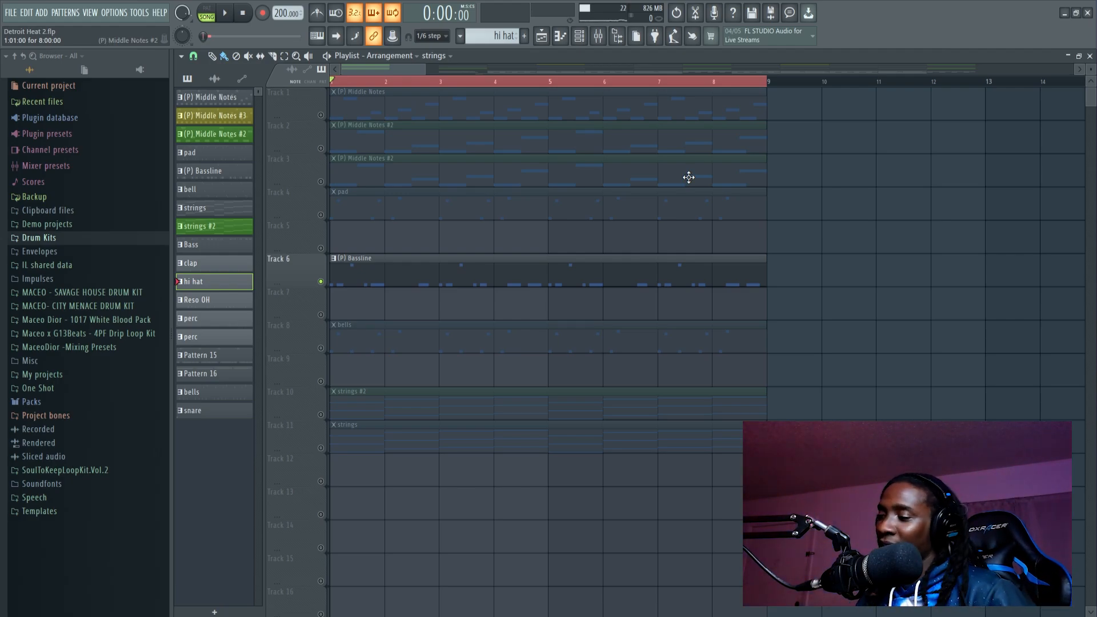
Step: Unmute Track 1, play its Middle Notes clip together with the bassline, and open that pattern's notes in the piano roll
click(322, 115)
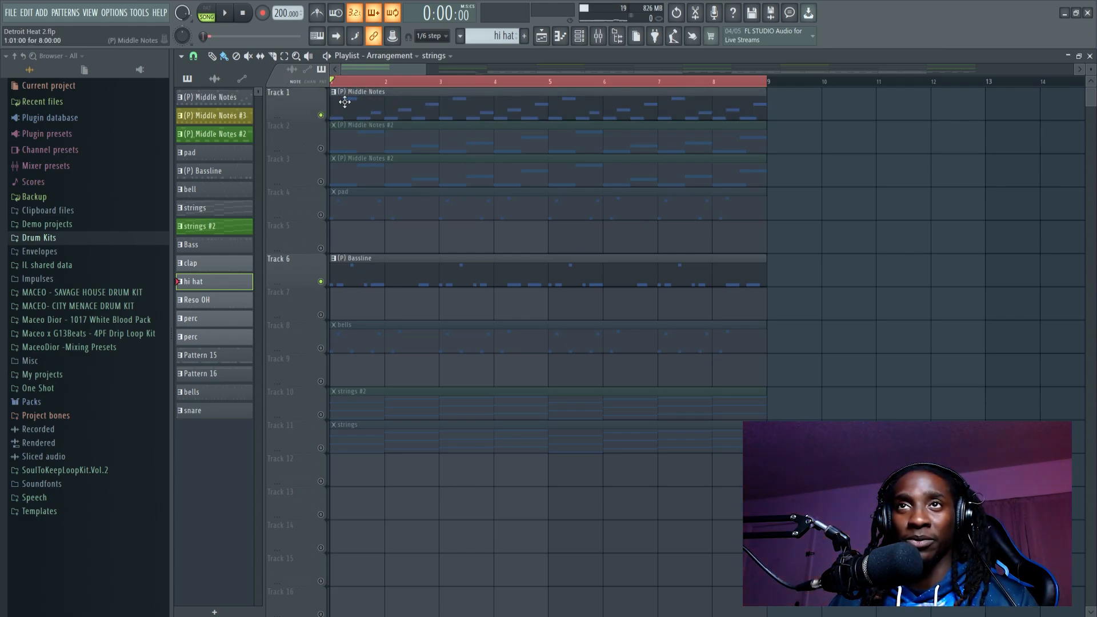
key(space)
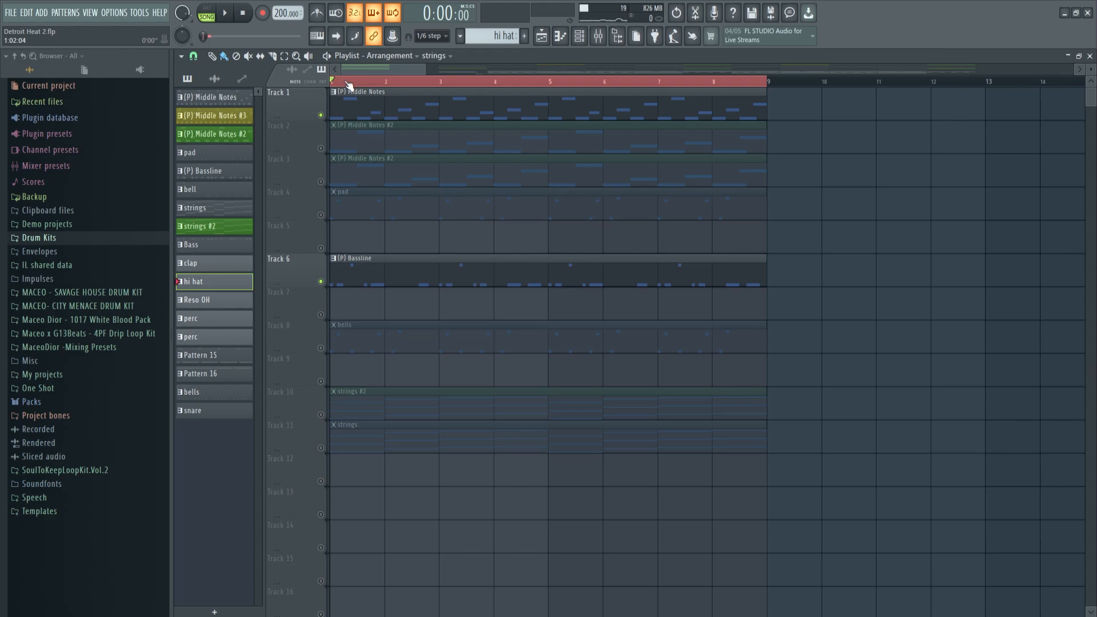
double_click(444, 105)
scroll(491, 96, down, 5)
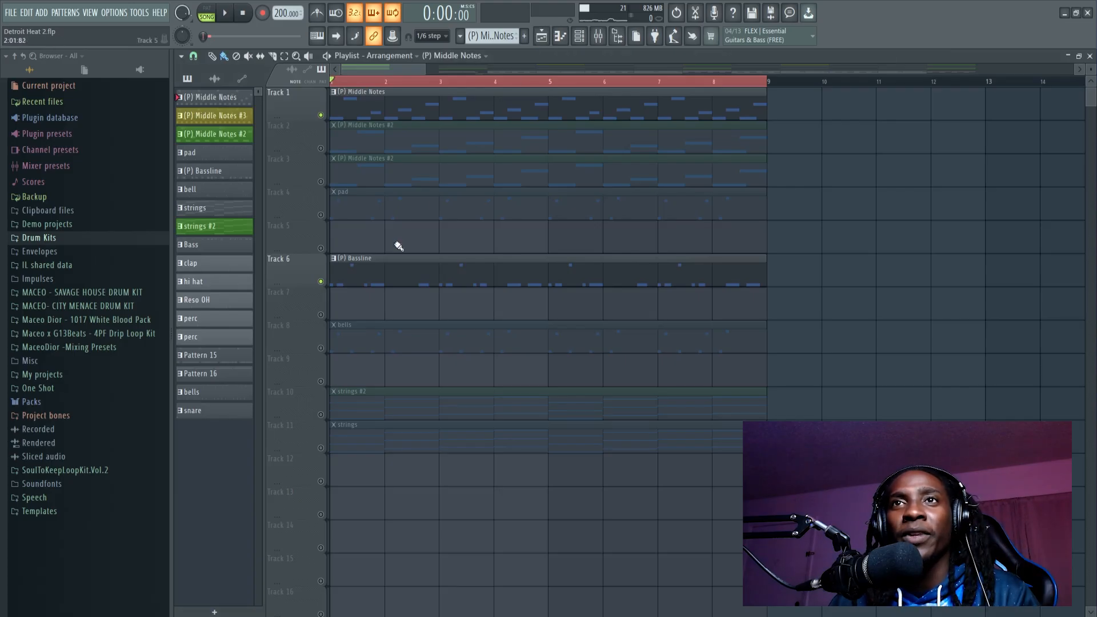
Step: Open the (P) Bassline pattern in the piano roll and set its scale highlighting root note to B
click(345, 272)
scroll(416, 85, down, 2)
scroll(472, 204, down, 5)
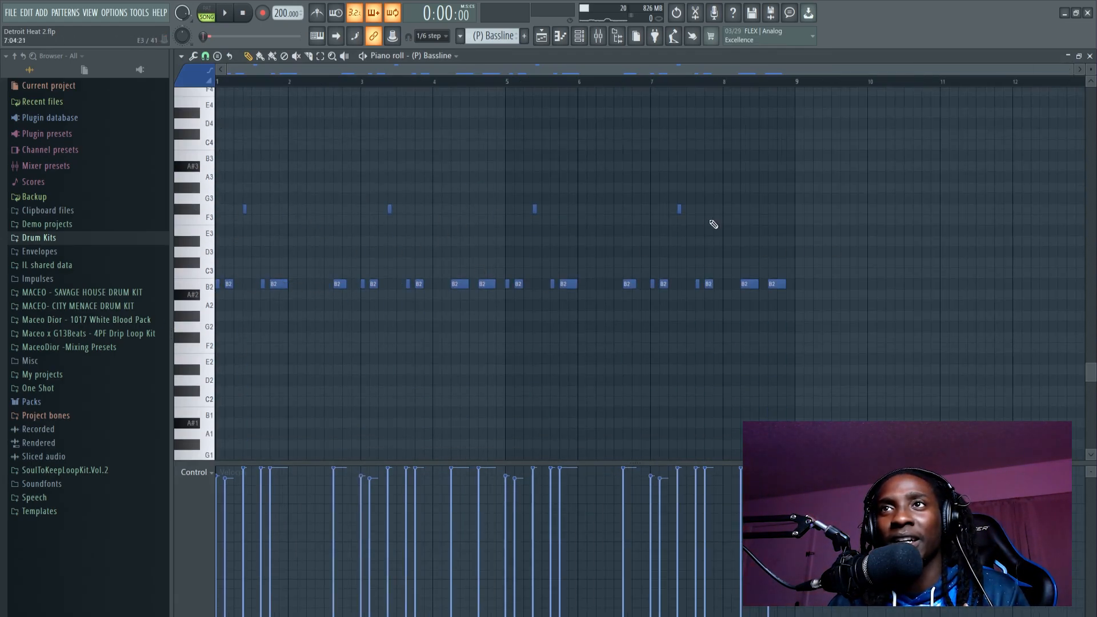
scroll(245, 75, up, 3)
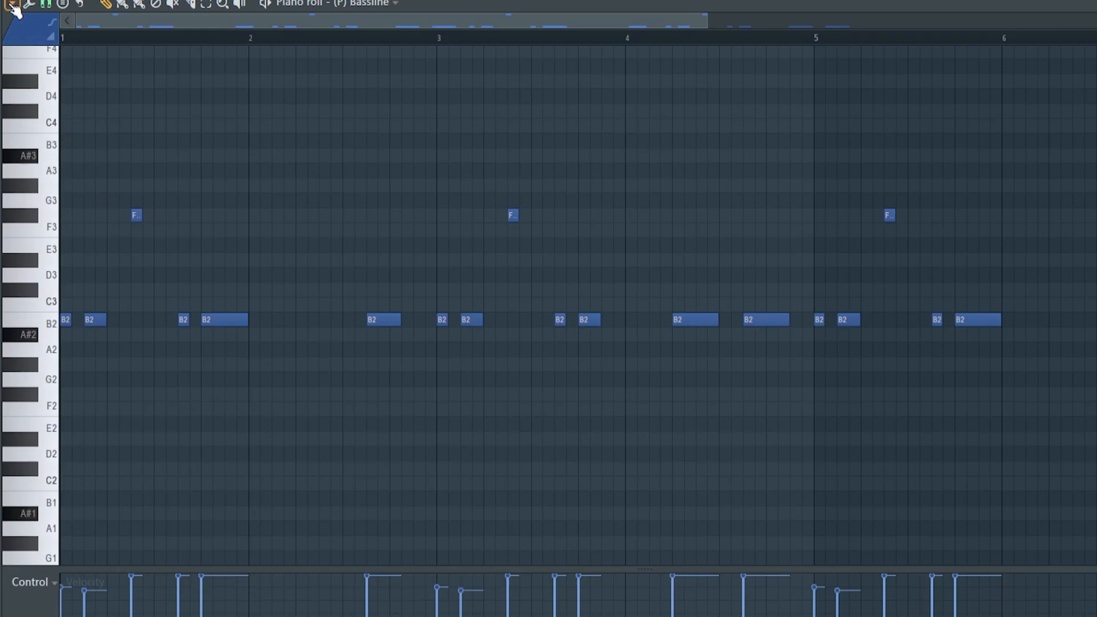
click(13, 5)
mouse_move(55, 101)
mouse_move(153, 116)
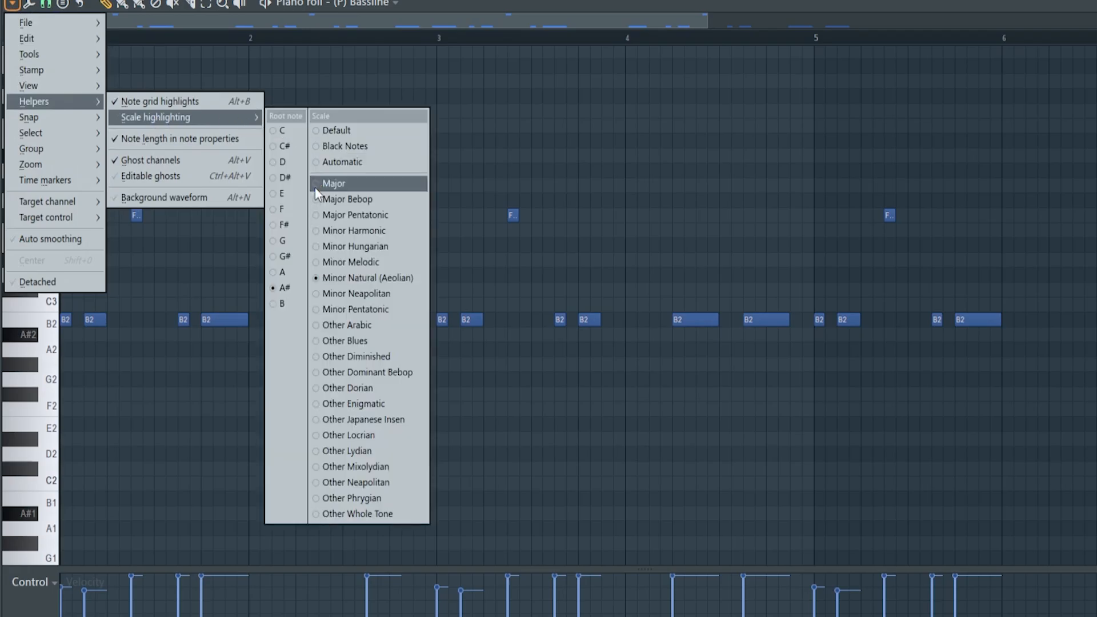
click(280, 288)
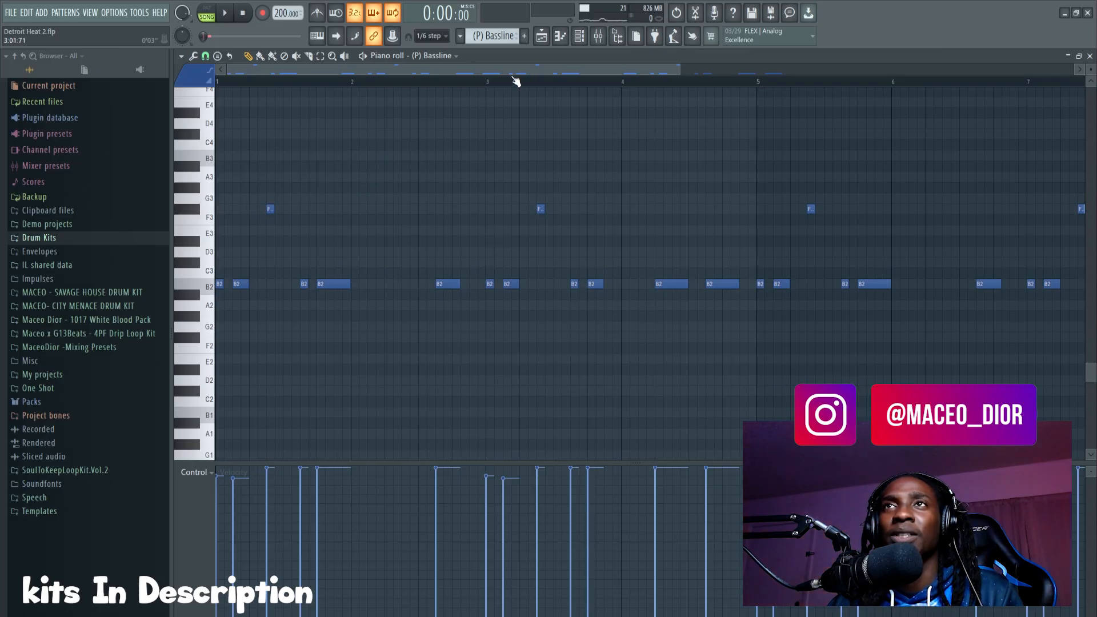
Step: Return to the playlist, swap Track 1 for Track 2, and play the Middle Notes #2 clip with the bassline
click(542, 36)
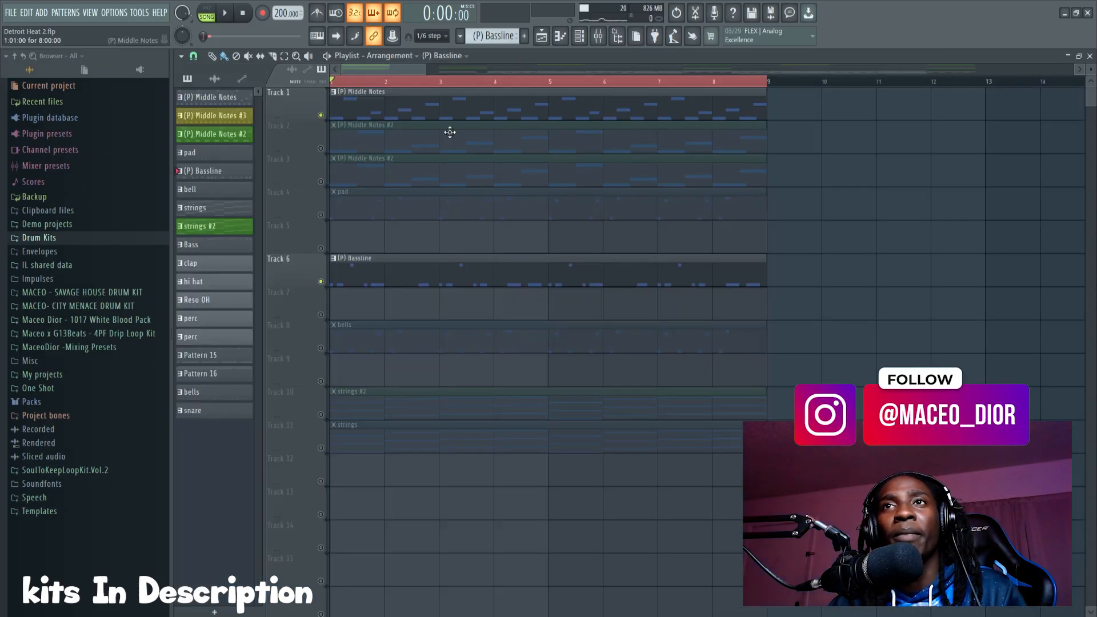
click(321, 115)
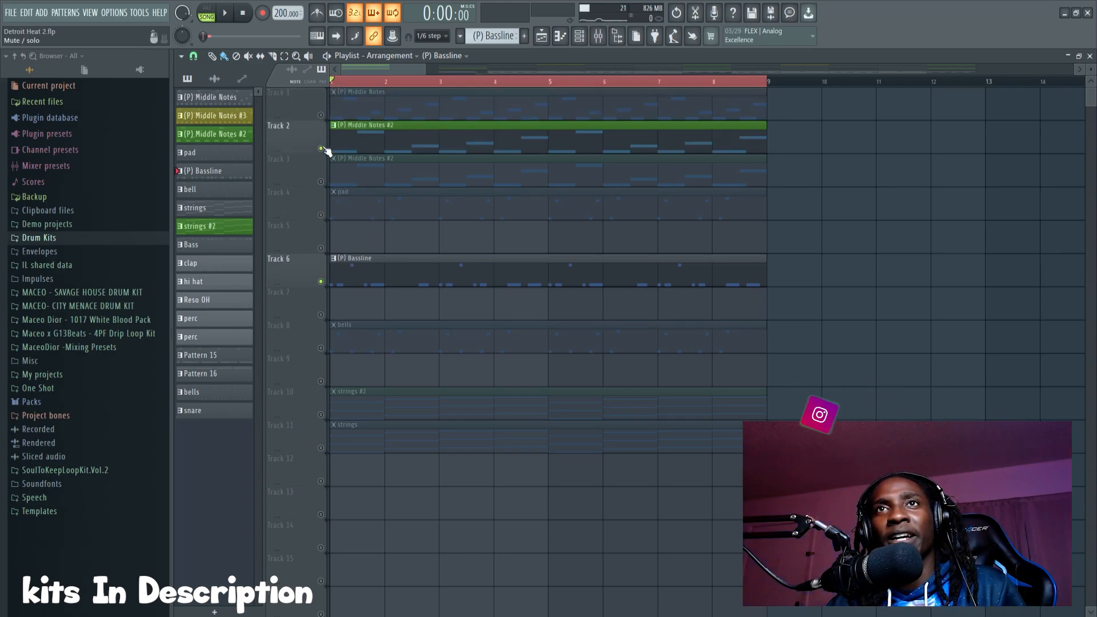
click(320, 148)
scroll(368, 71, up, 3)
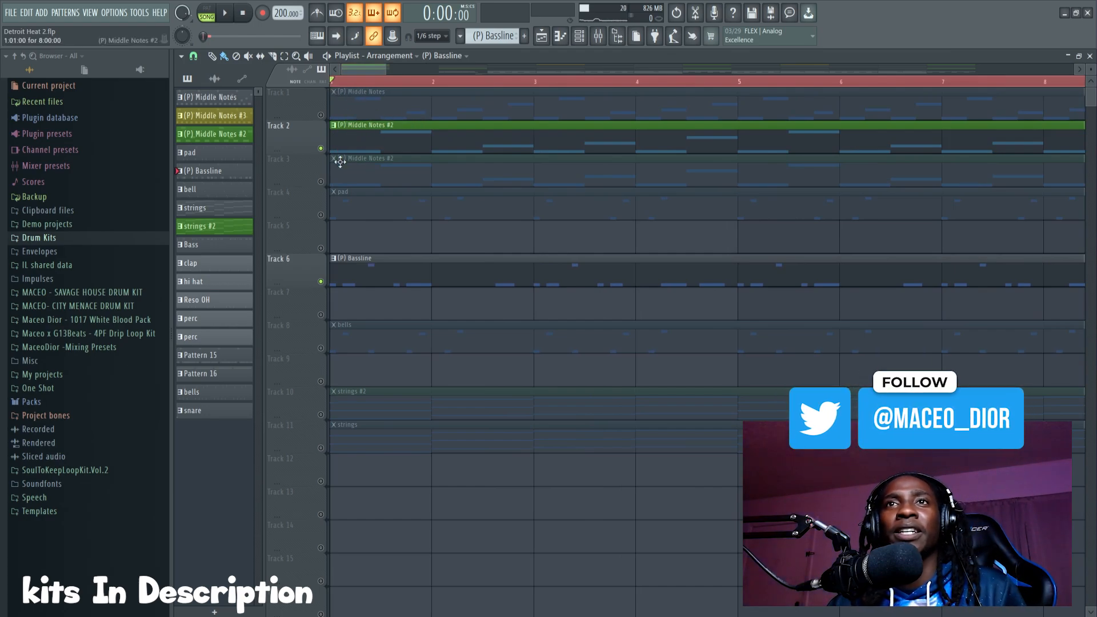
key(space)
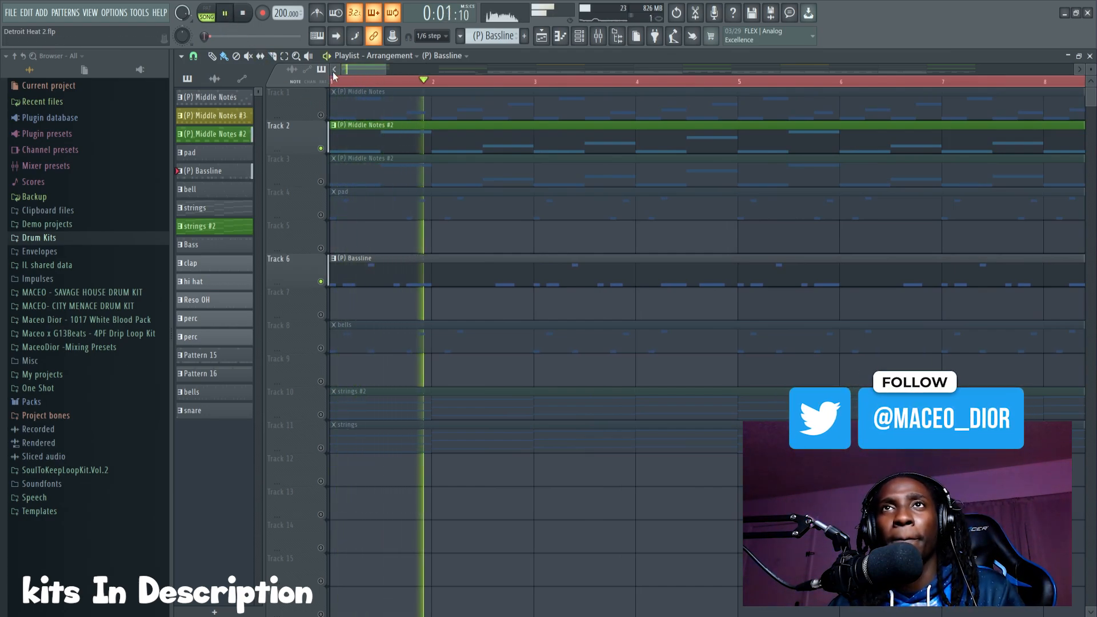
scroll(351, 86, down, 3)
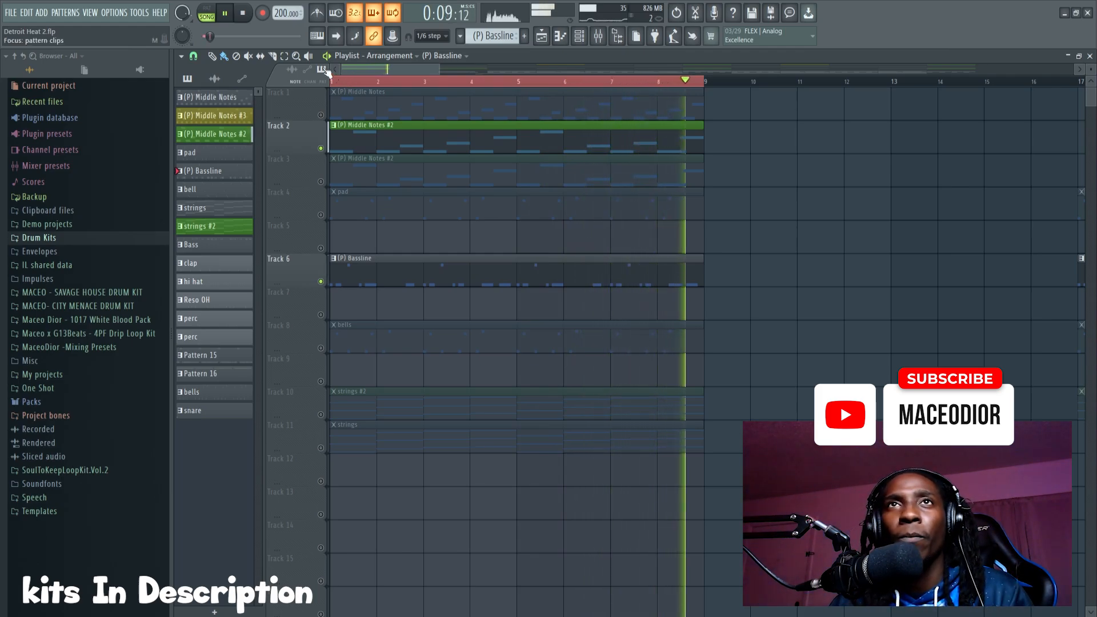
click(226, 13)
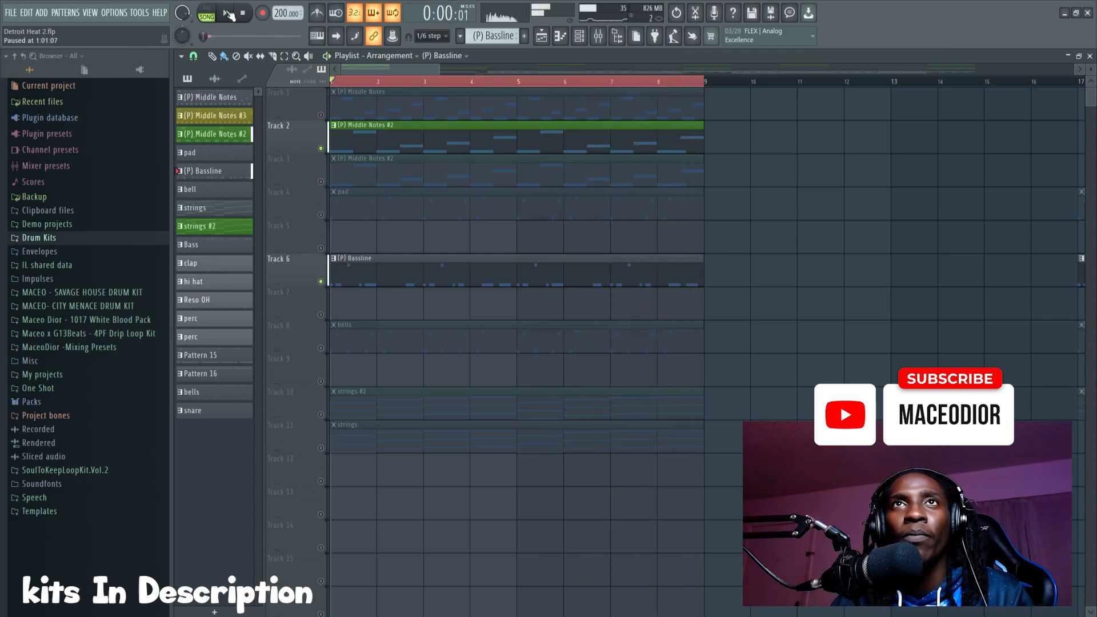
Step: Audition the Middle Notes #3 clip on Track 3 with the bassline in place of Track 2, leaving both tracks muted
click(321, 182)
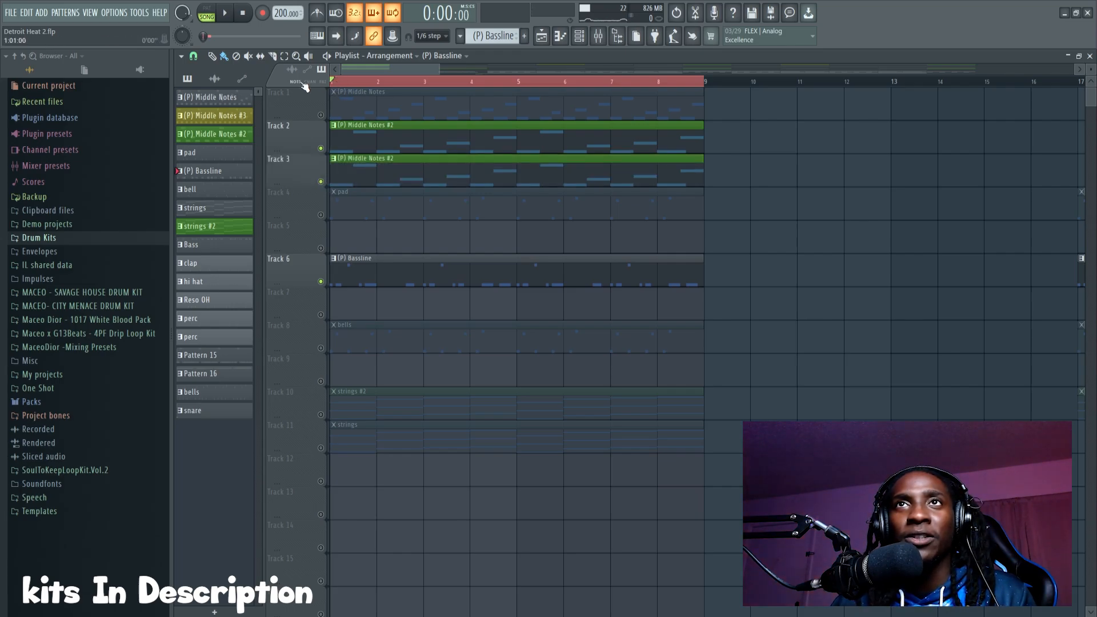
click(321, 149)
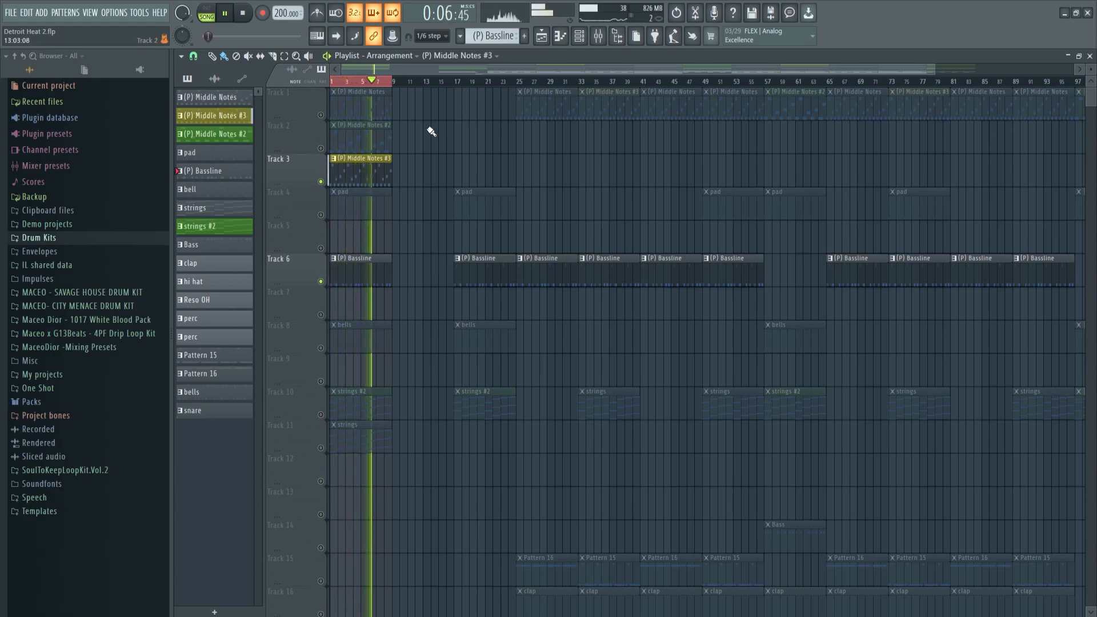
key(space)
click(321, 182)
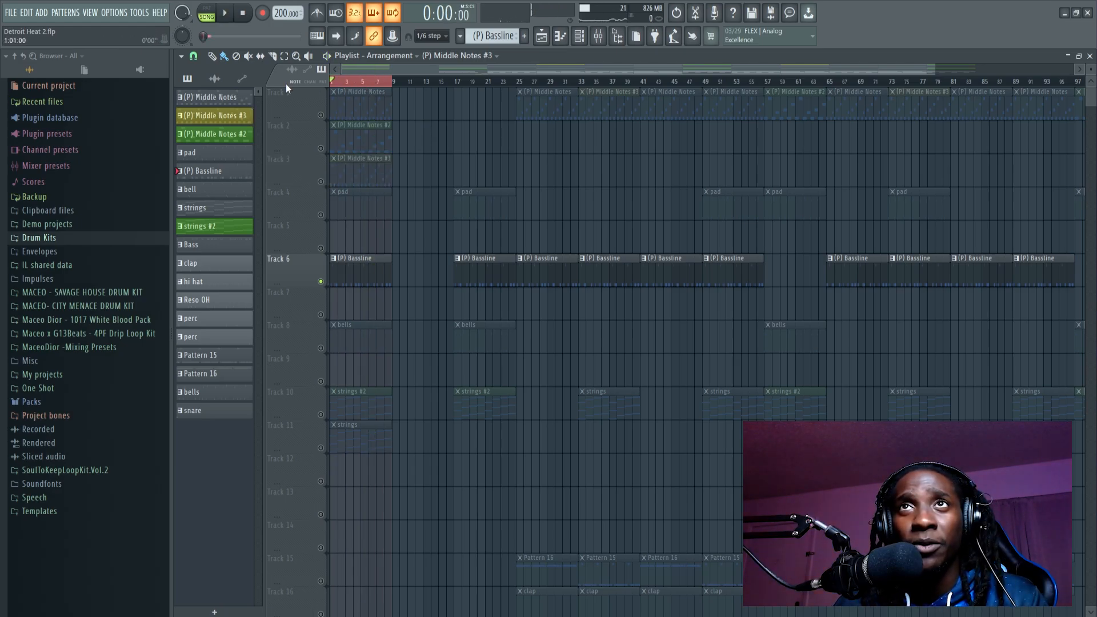
Step: Unmute the pad on Track 4, play it with the bassline and inspect its notes in the piano roll
scroll(355, 72, up, 3)
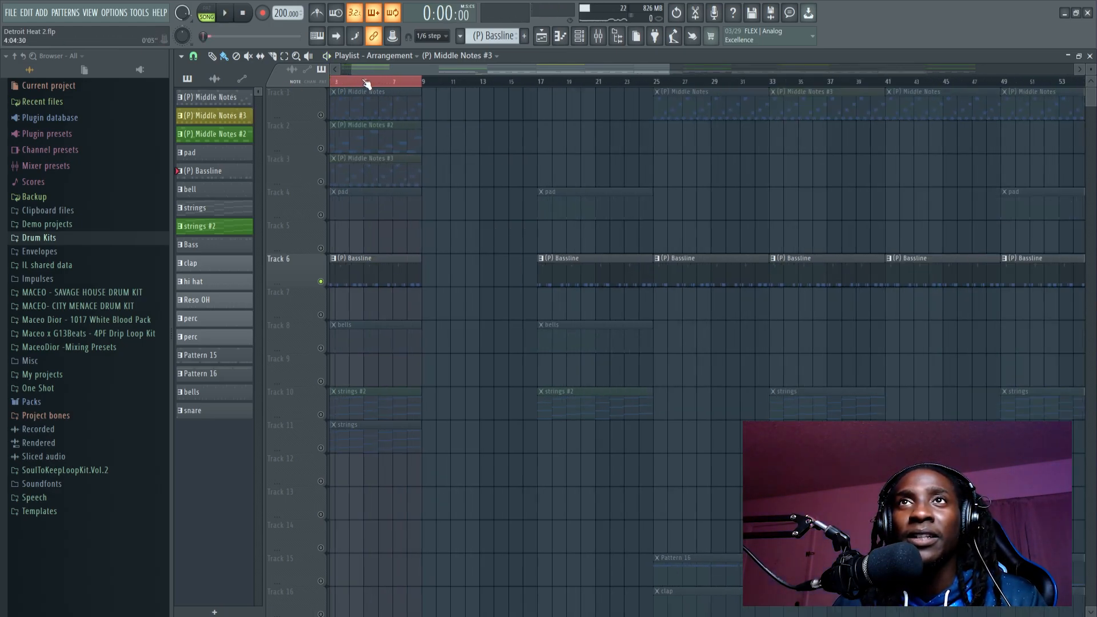
click(321, 215)
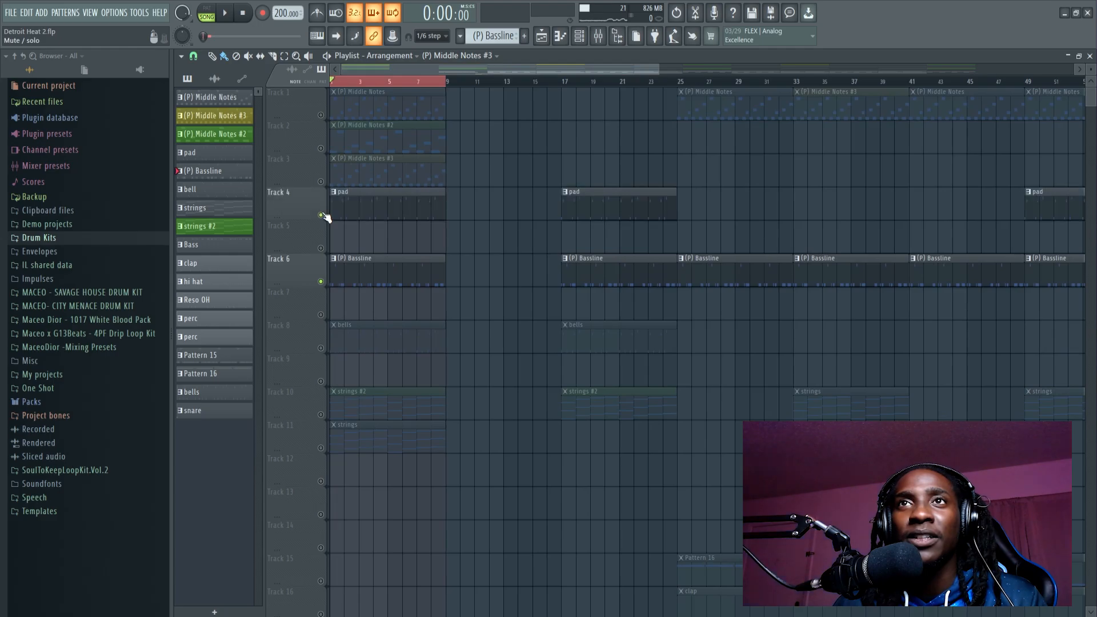
click(368, 197)
key(space)
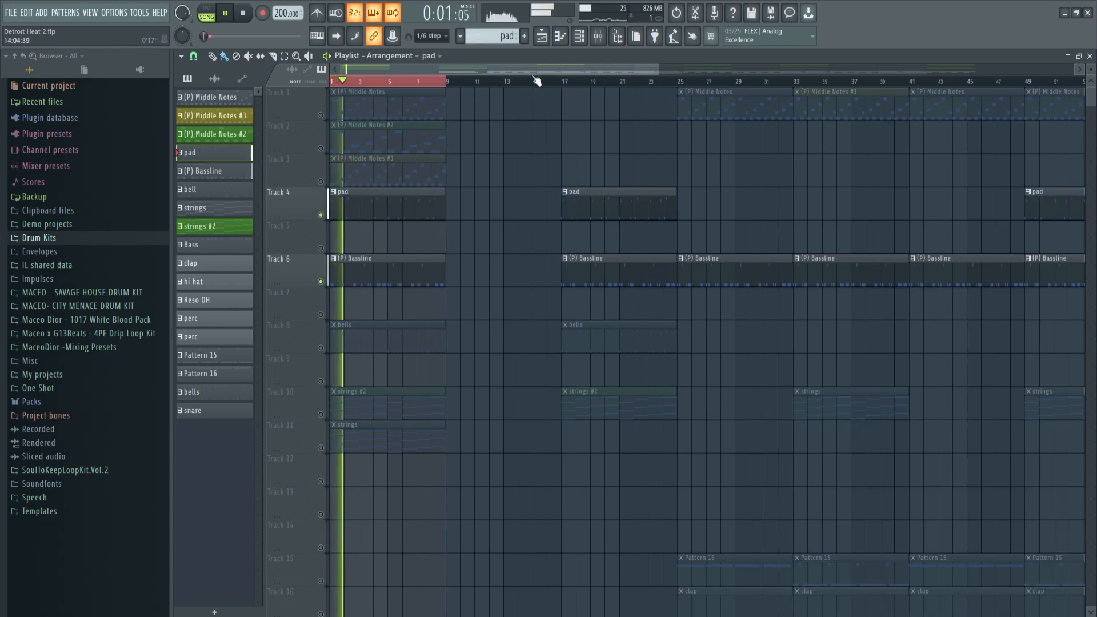
double_click(396, 211)
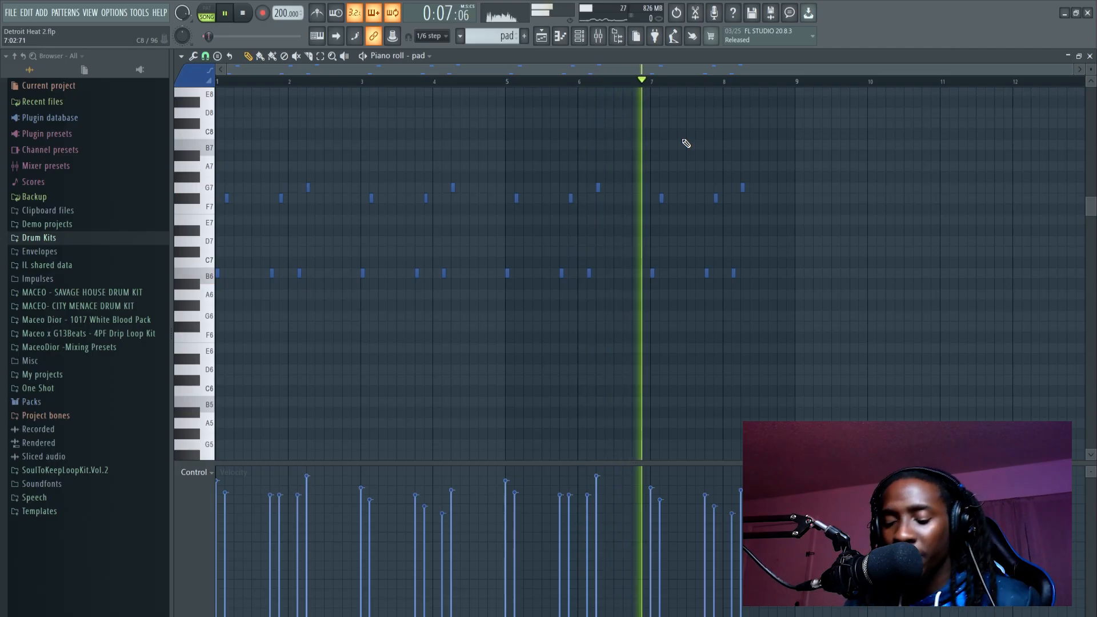
click(545, 38)
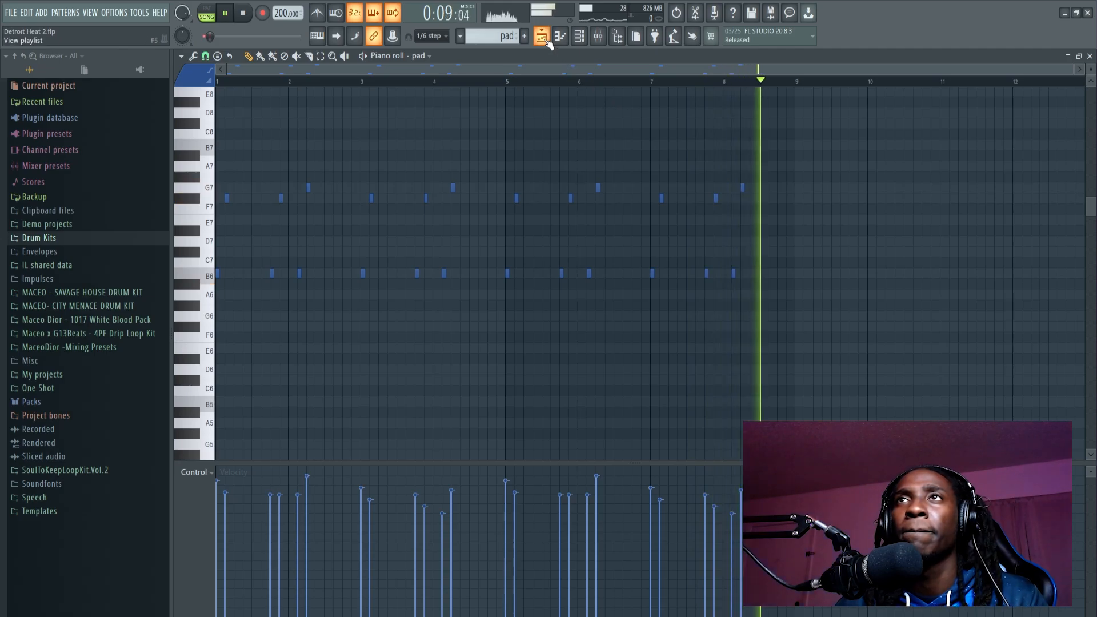
key(space)
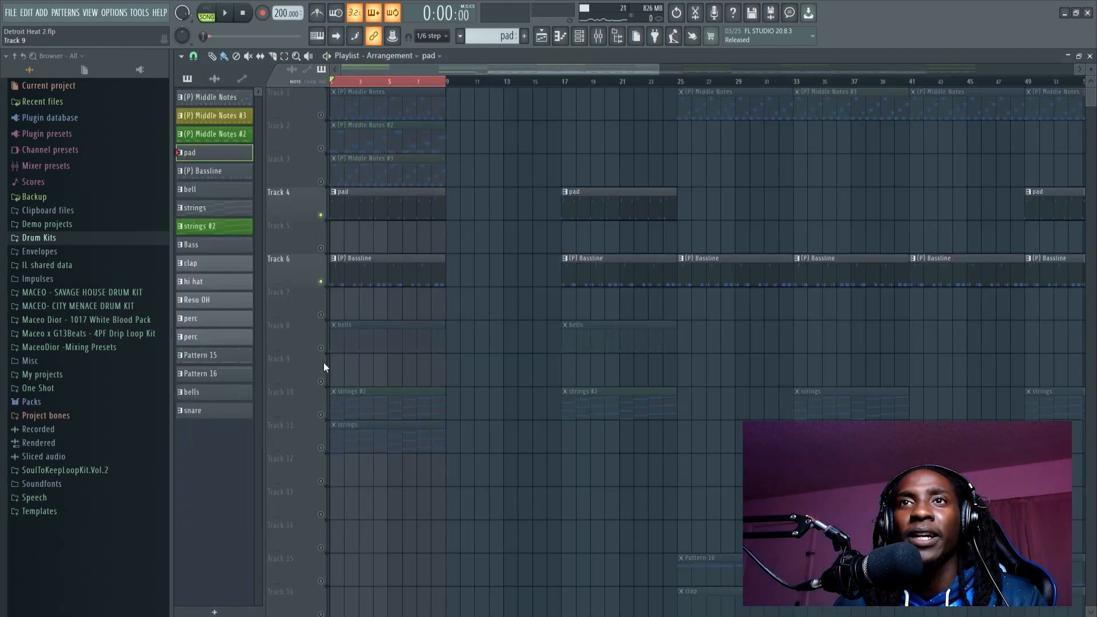
Step: Unmute the bells on Track 8, play them with the pad and bassline, and mute Tracks 8 and 4
click(321, 348)
key(space)
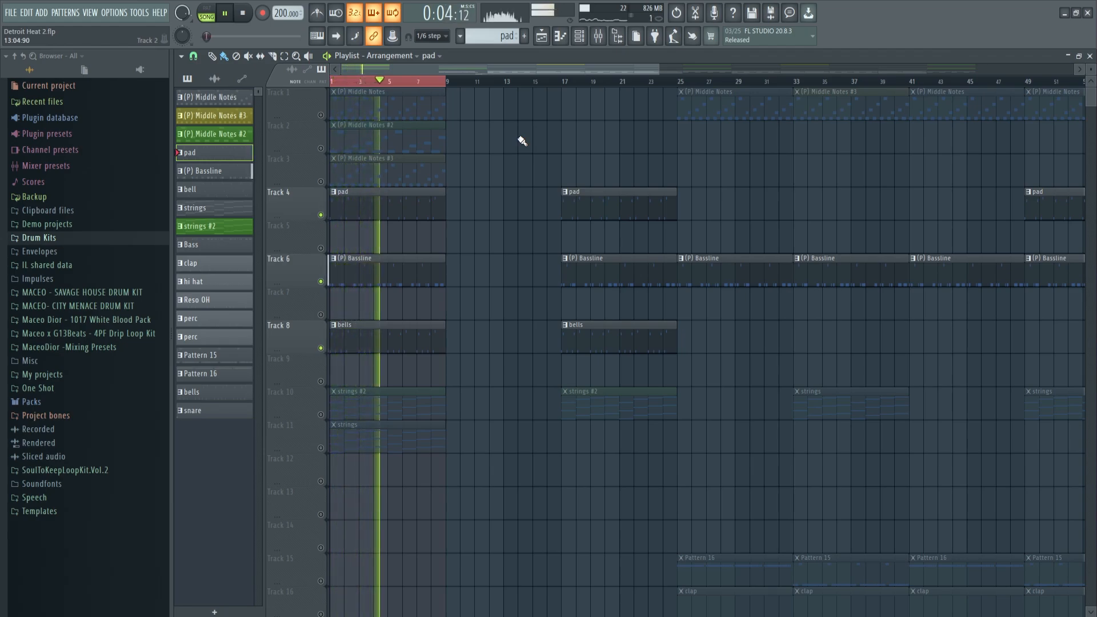
key(space)
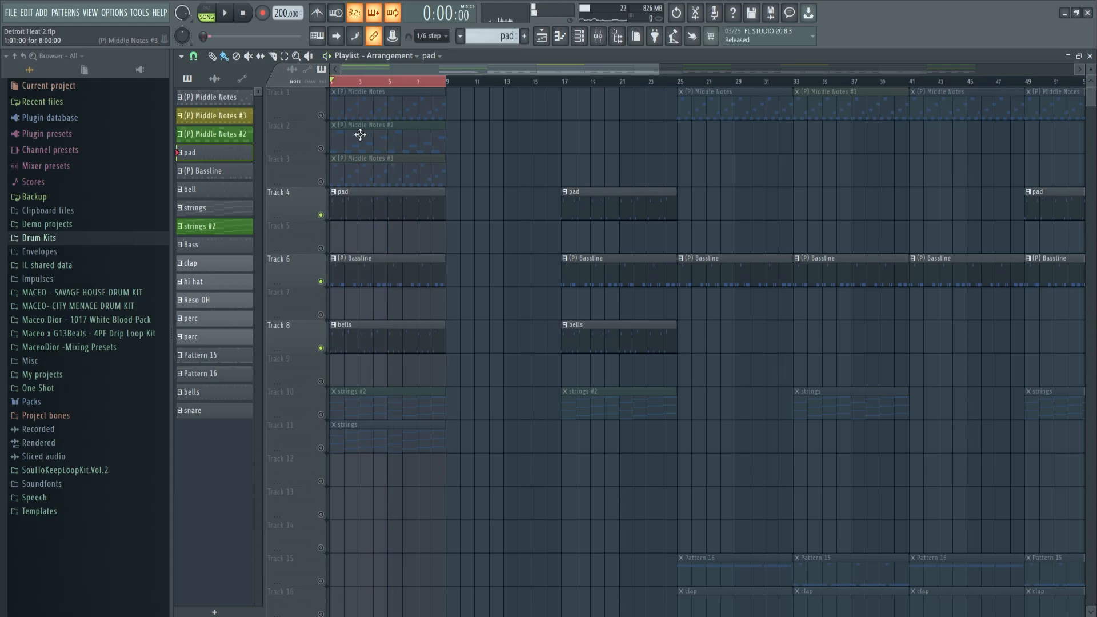
scroll(373, 77, up, 3)
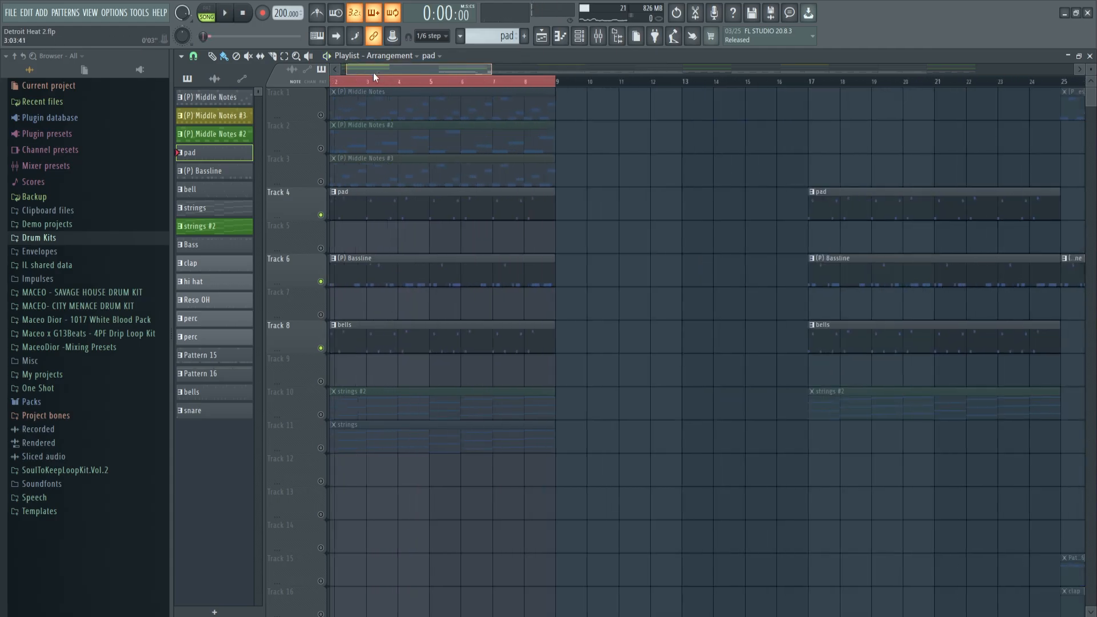
click(323, 350)
click(323, 217)
Step: Unmute the strings clip on Track 11 and play it together with the bassline
click(321, 448)
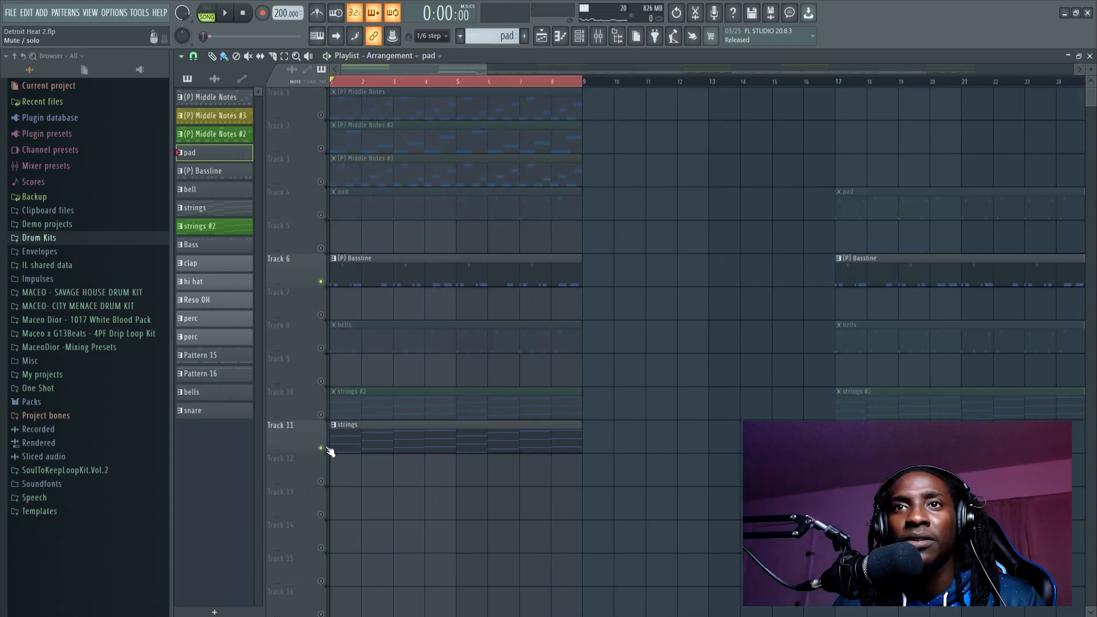
key(space)
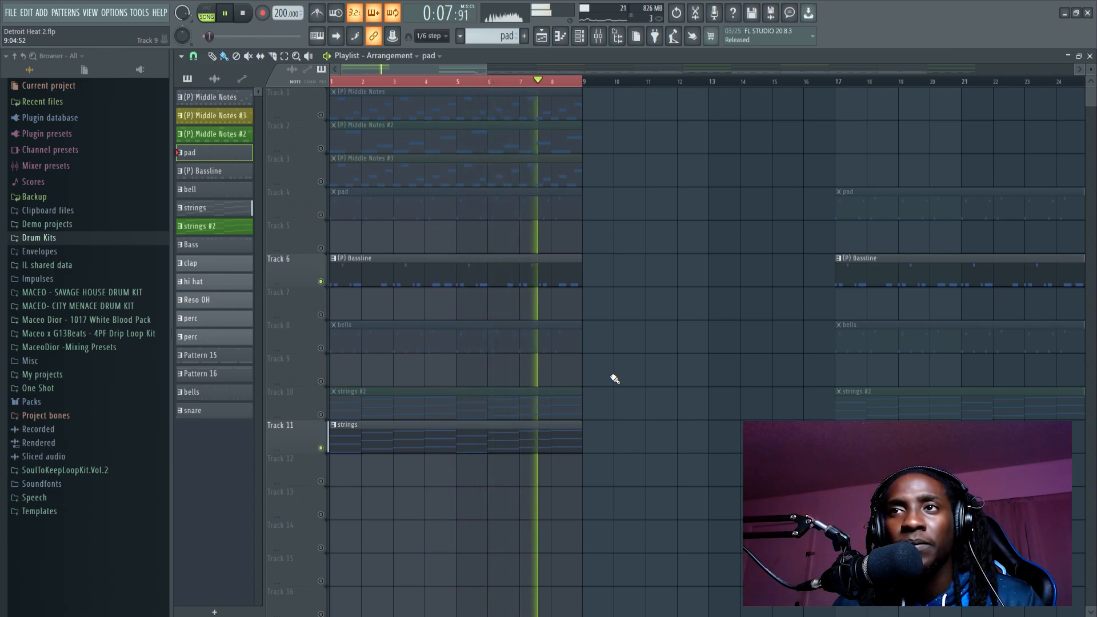
key(space)
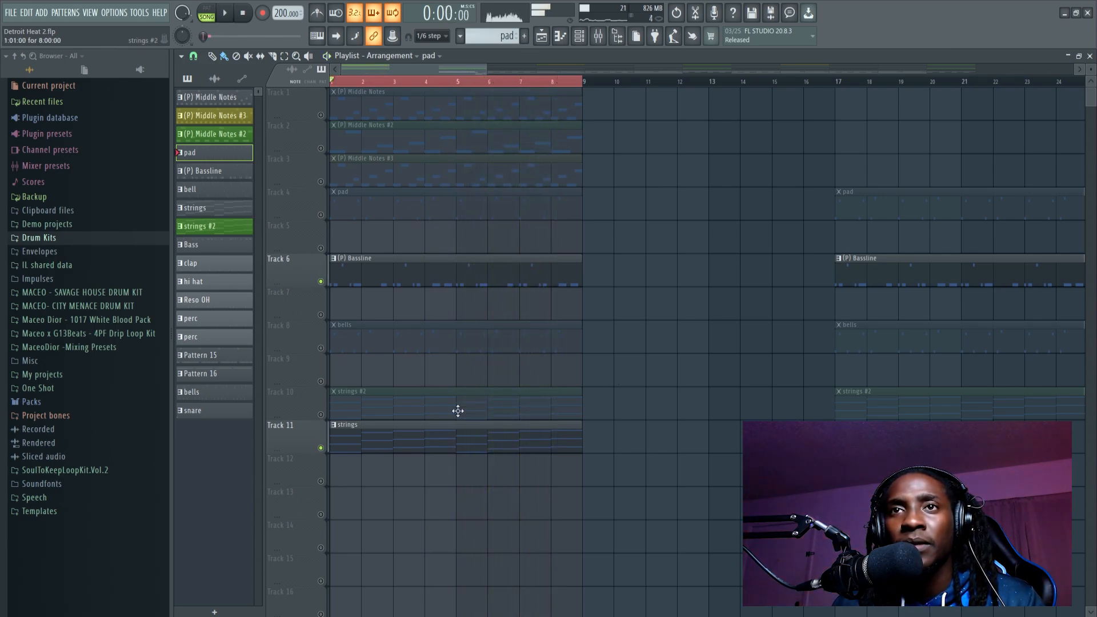
Step: Swap Track 11 for Track 10 and play the strings #2 clip with the bassline
click(321, 414)
click(321, 447)
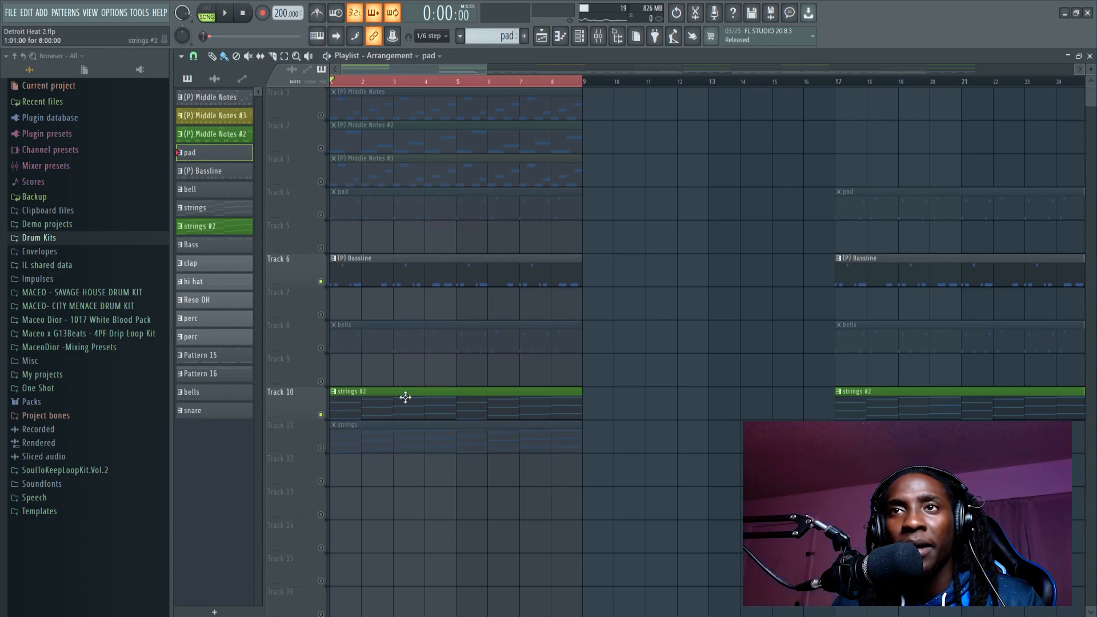
key(space)
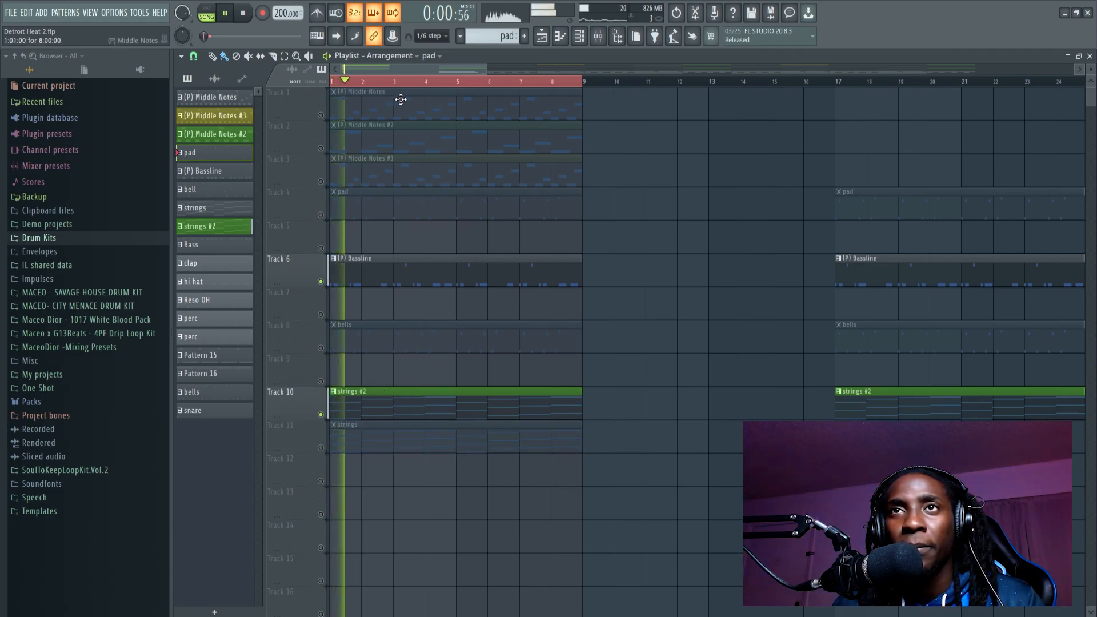
Step: Stop playback and delete the opening strings #2 clip on Track 10 and the Middle Notes variations on Tracks 2 and 3
ctrl+scroll(409, 91, down, 3)
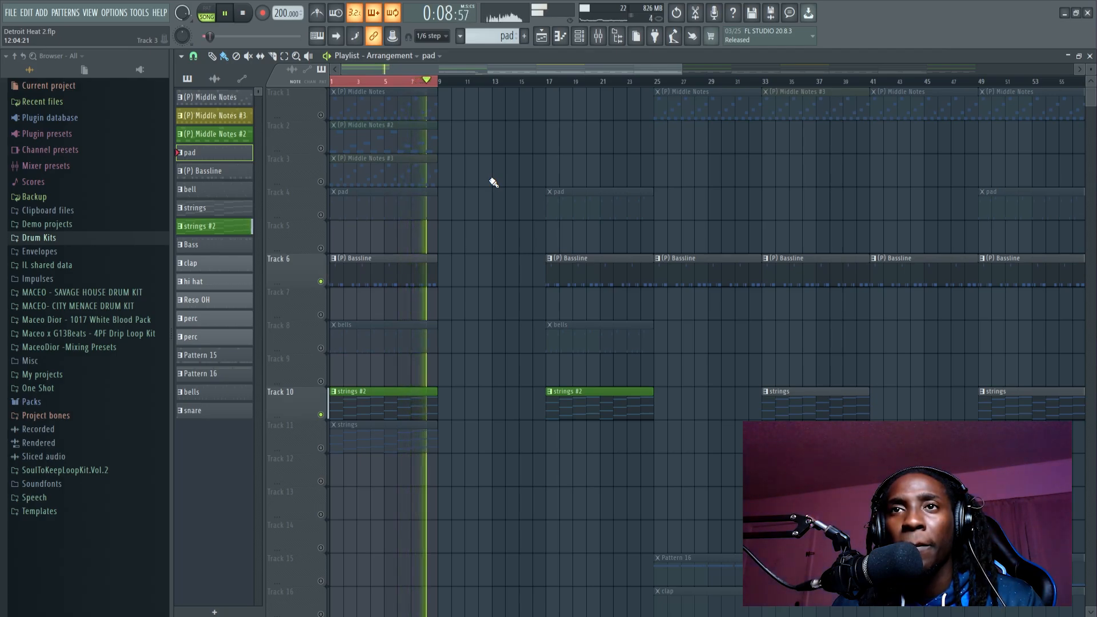
key(space)
right_click(387, 394)
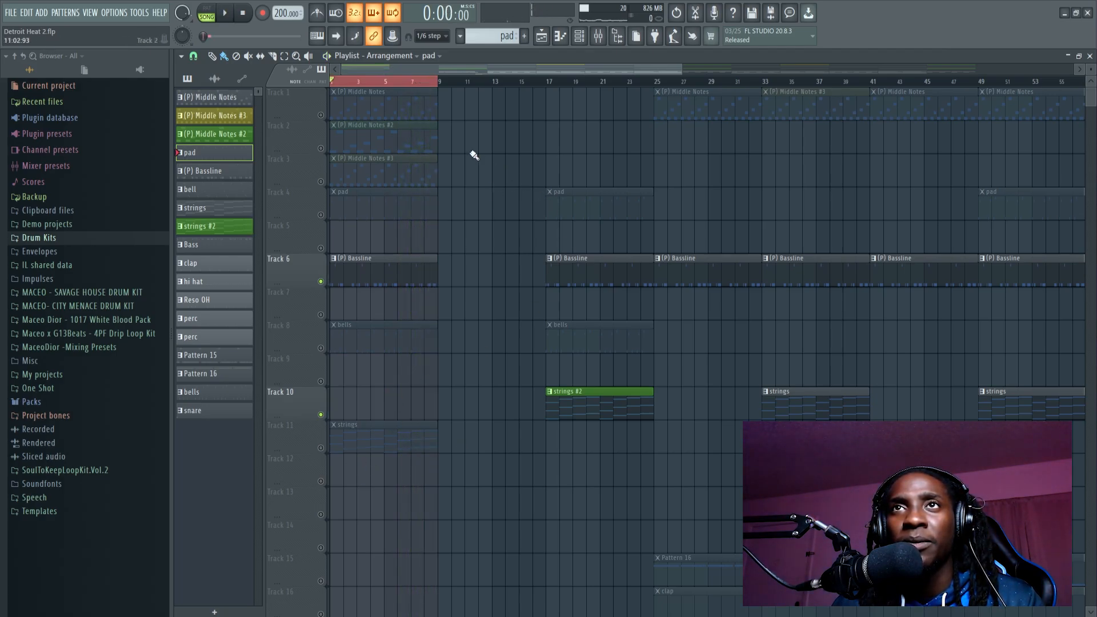
right_click(384, 130)
right_click(388, 161)
Step: Unmute Tracks 1, 4, 8 and 11 and play the combined melody layers over the first eight bars
click(321, 115)
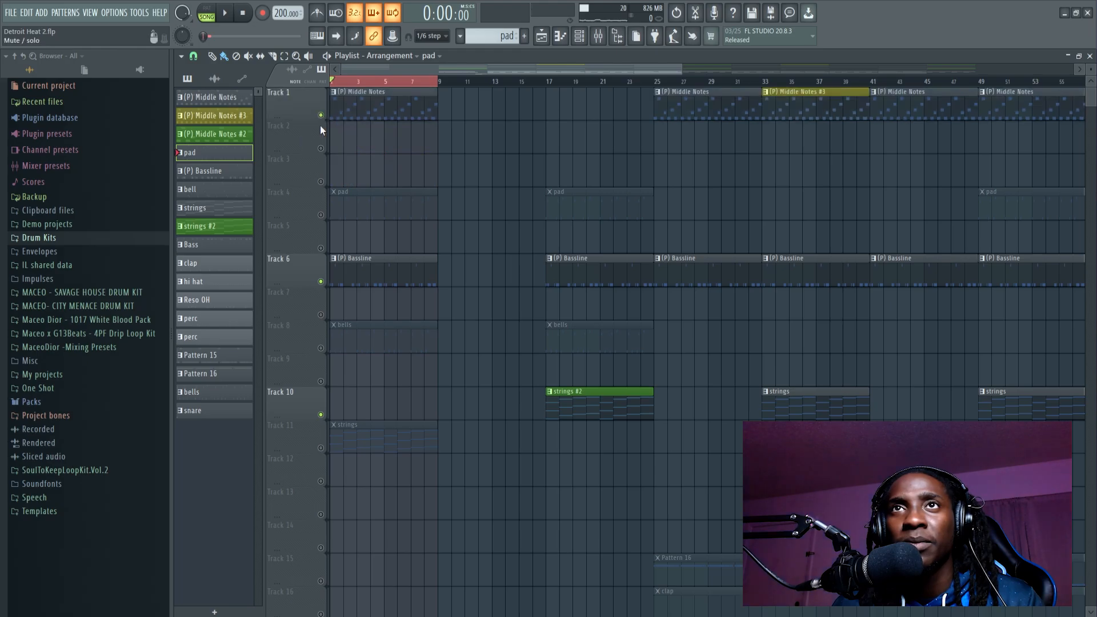
click(322, 215)
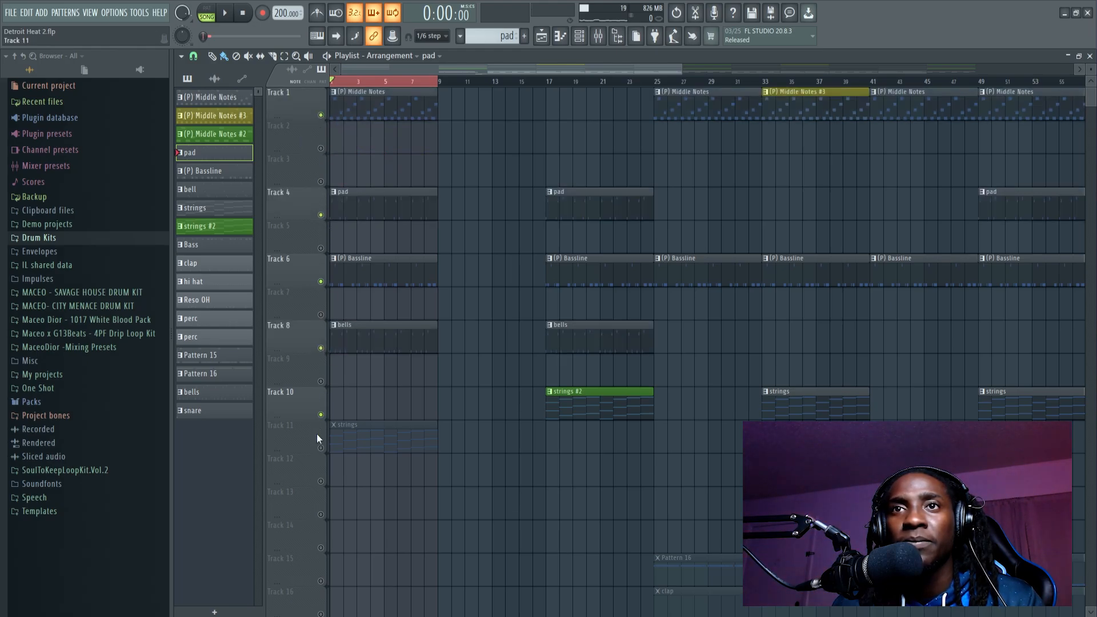
key(space)
scroll(399, 82, down, 4)
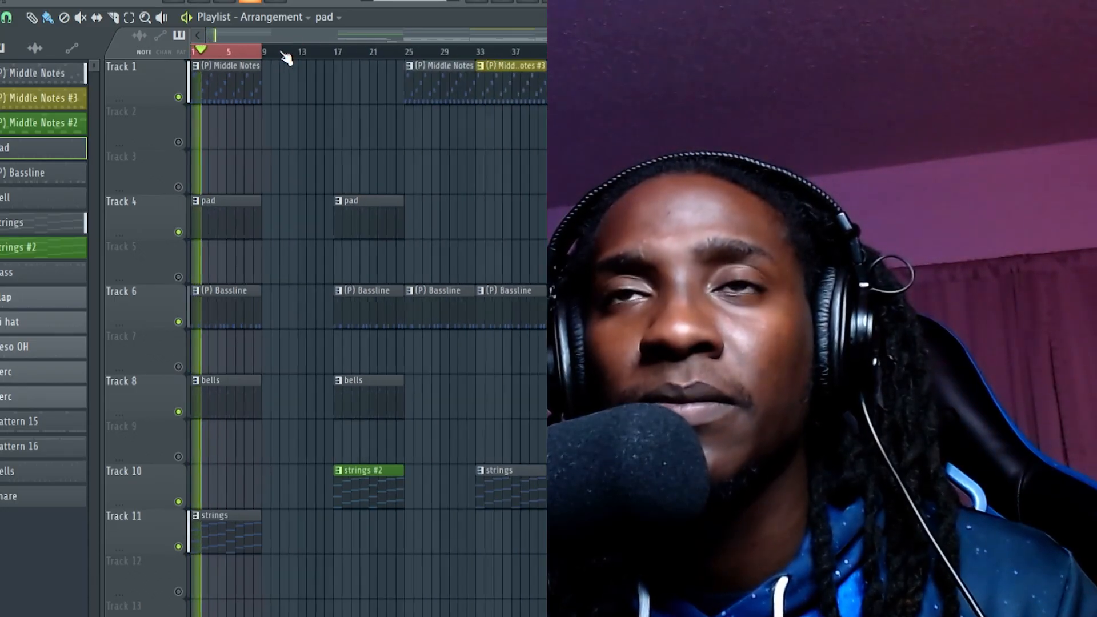
scroll(286, 57, up, 2)
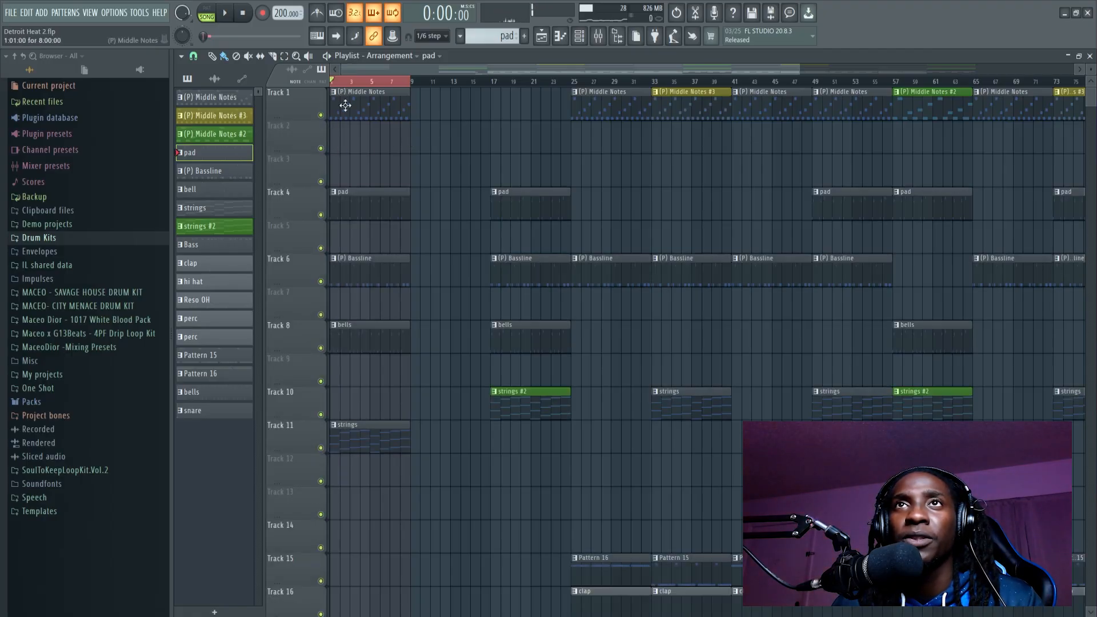
Step: Review the full arrangement, select bars 25 to 41 and play that section with the drums
scroll(400, 91, down, 3)
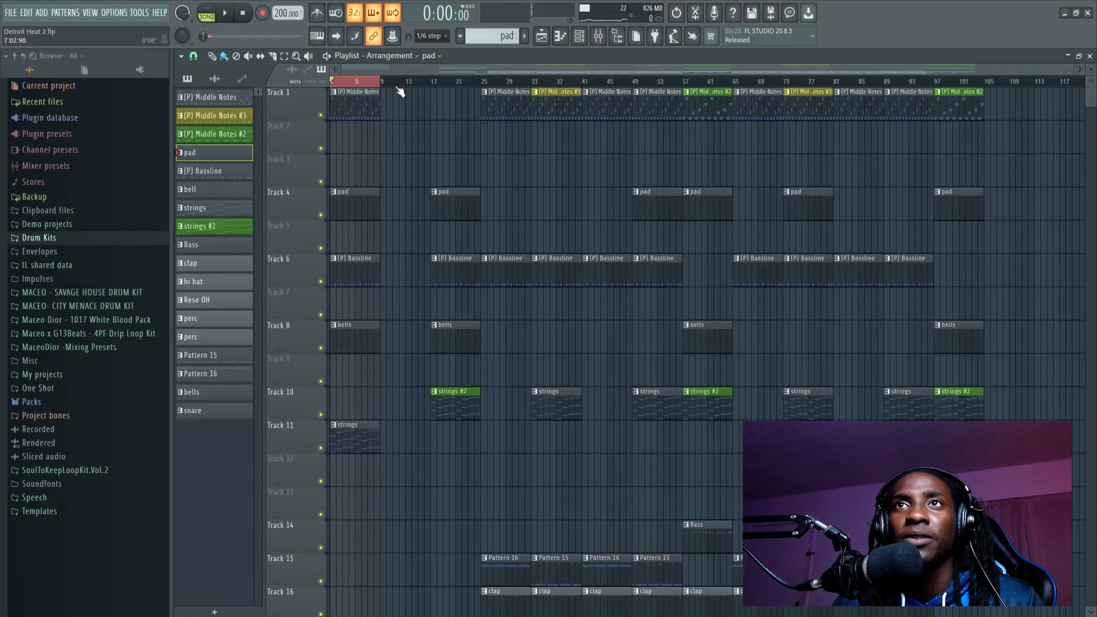
scroll(723, 271, down, 2)
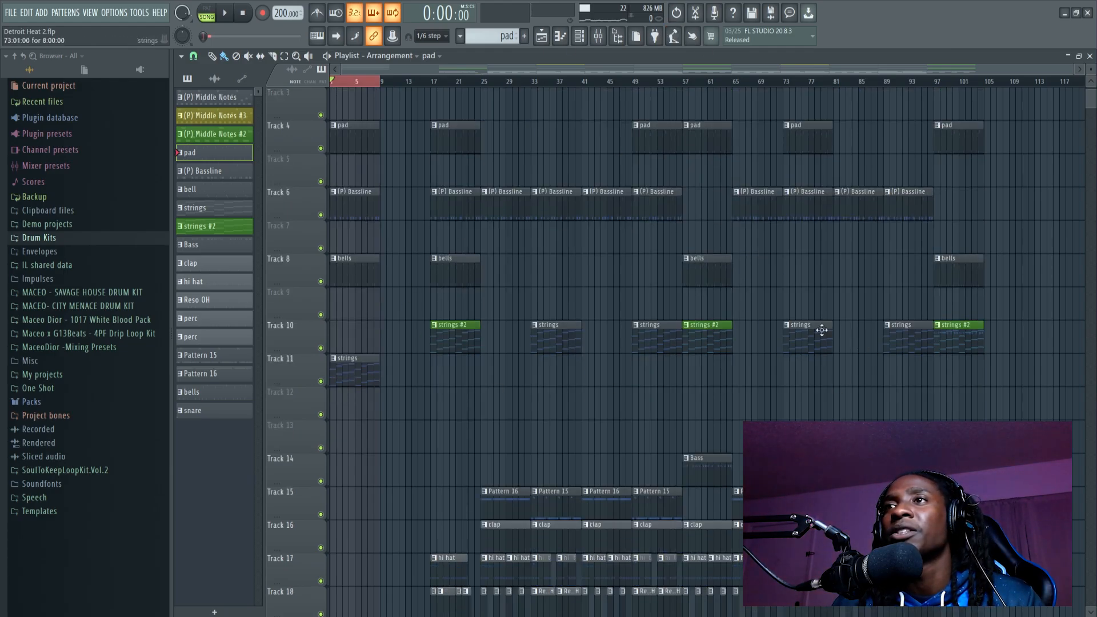
scroll(705, 459, down, 5)
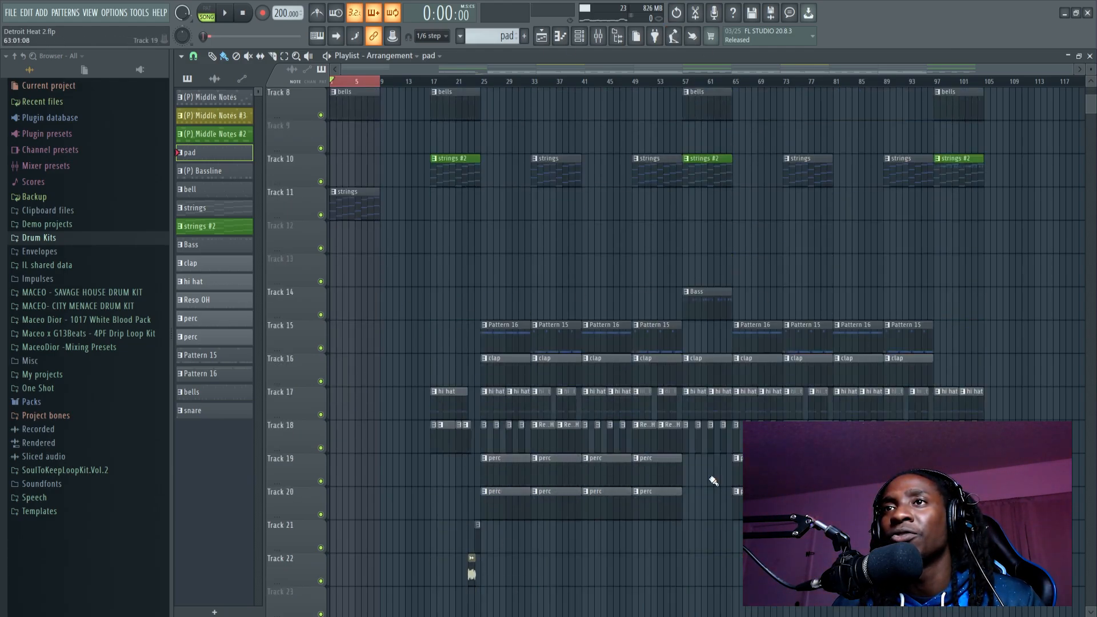
scroll(483, 92, up, 5)
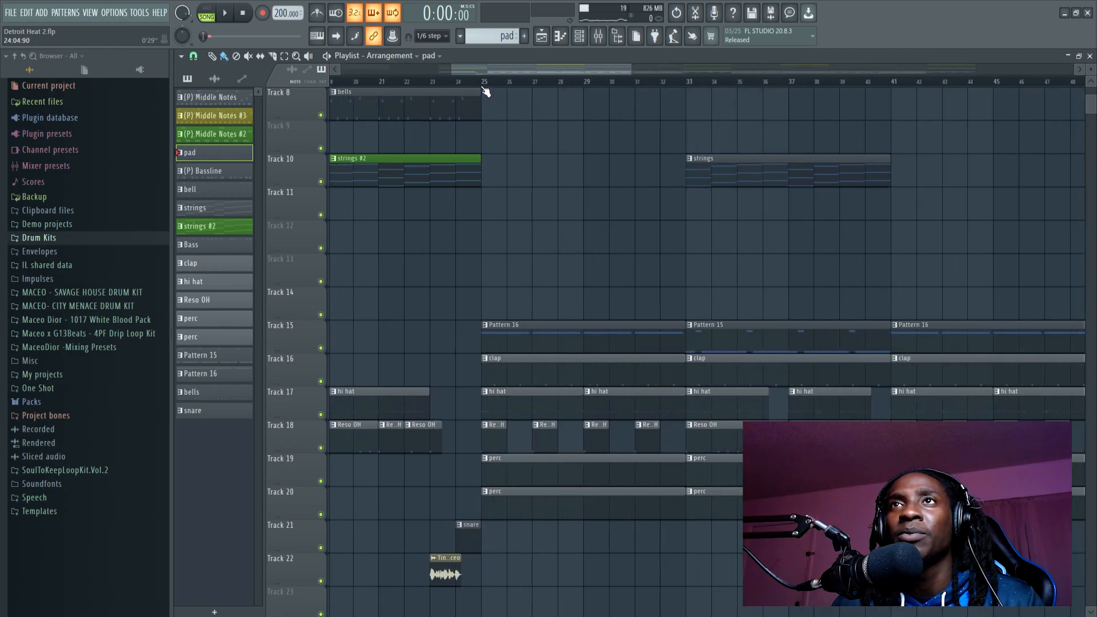
drag(483, 91, 908, 114)
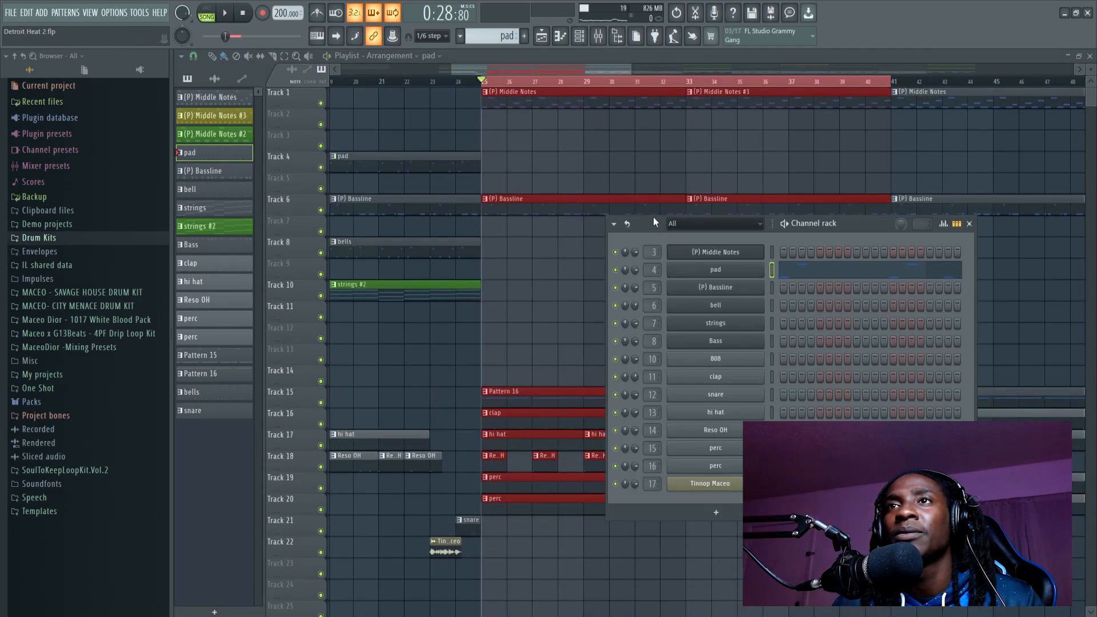
key(space)
click(543, 71)
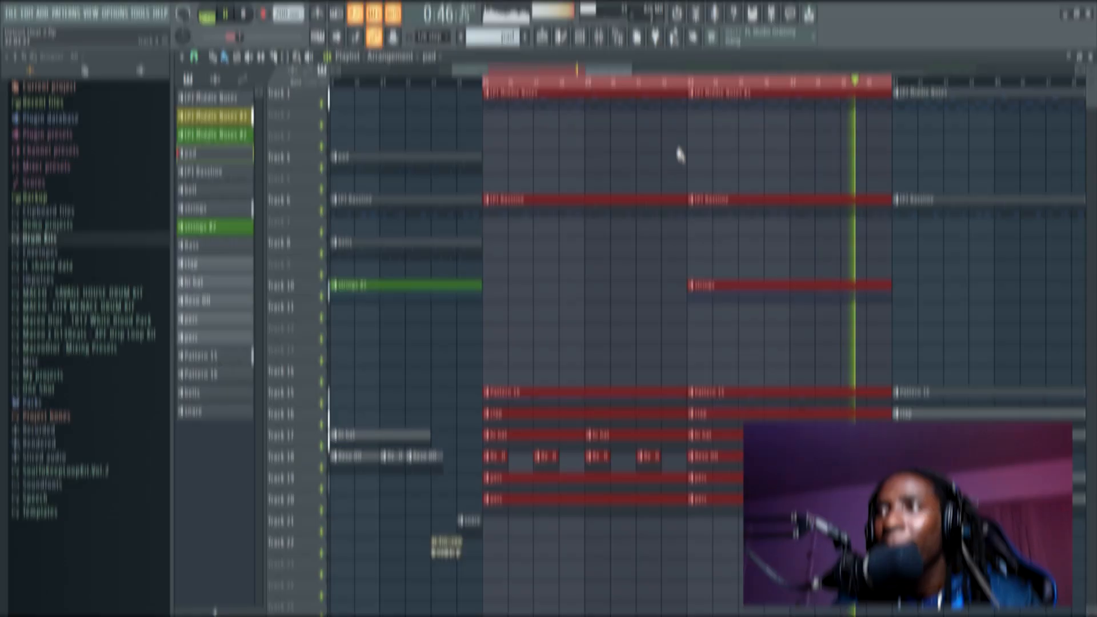
key(space)
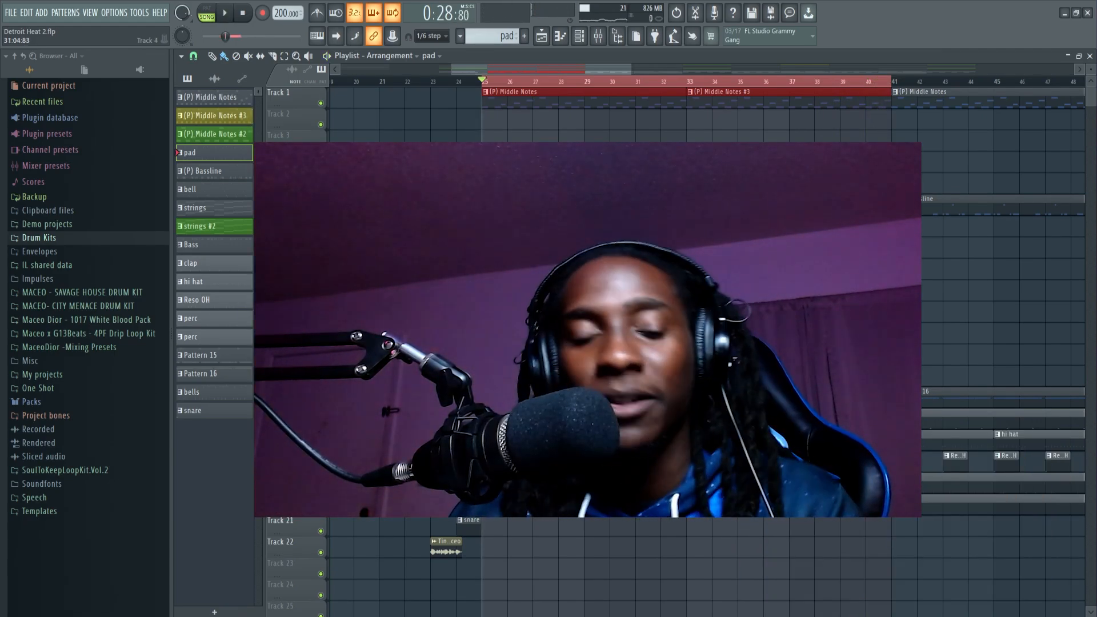
click(592, 84)
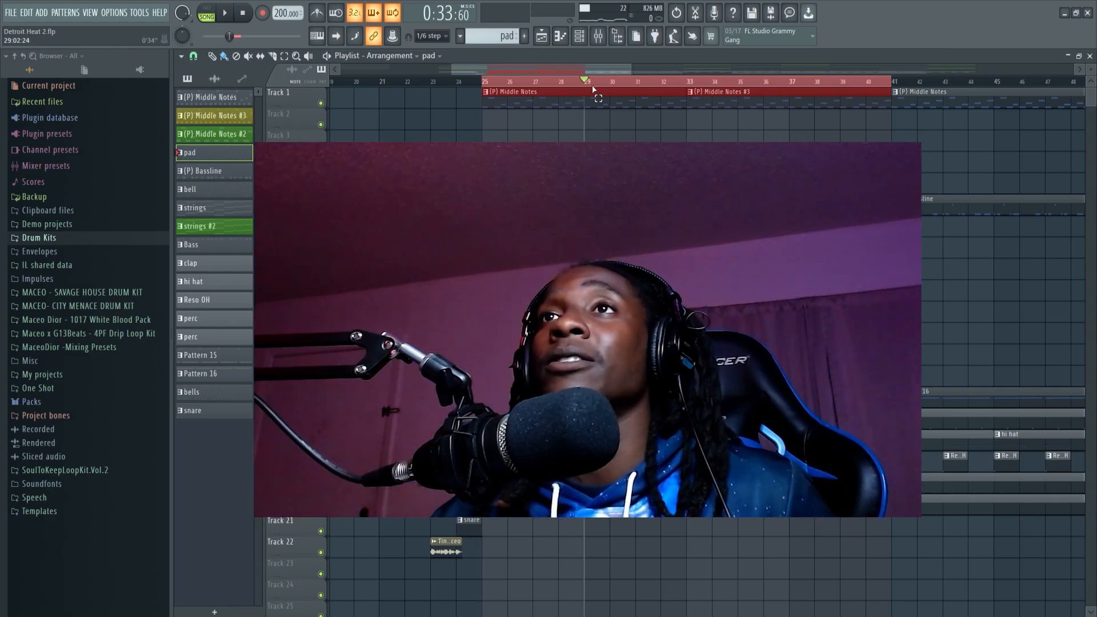
scroll(594, 89, down, 5)
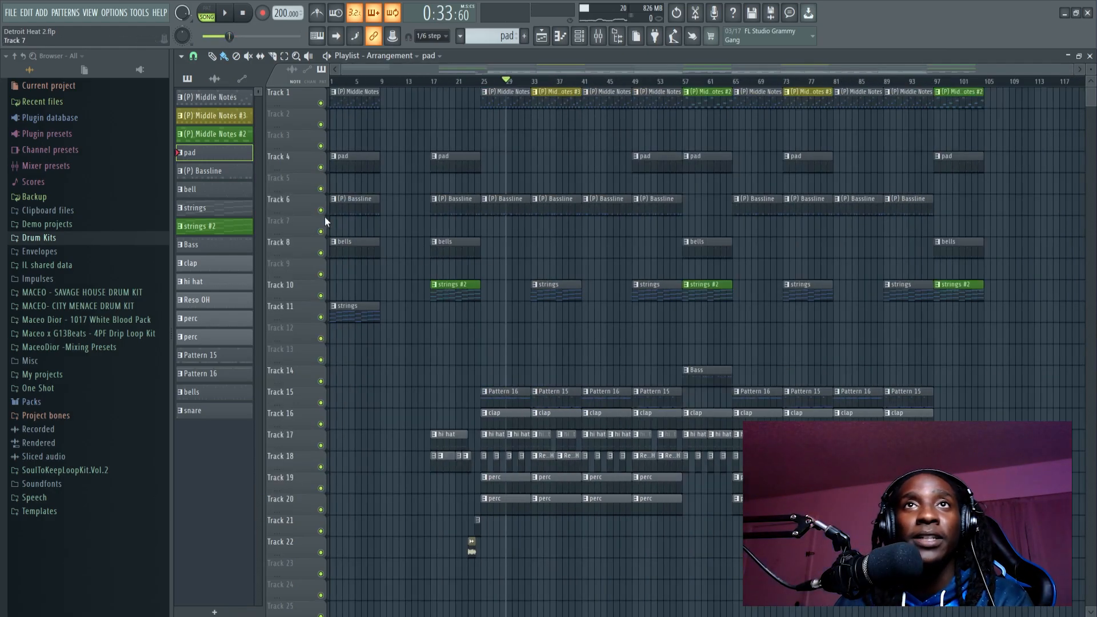
click(7, 12)
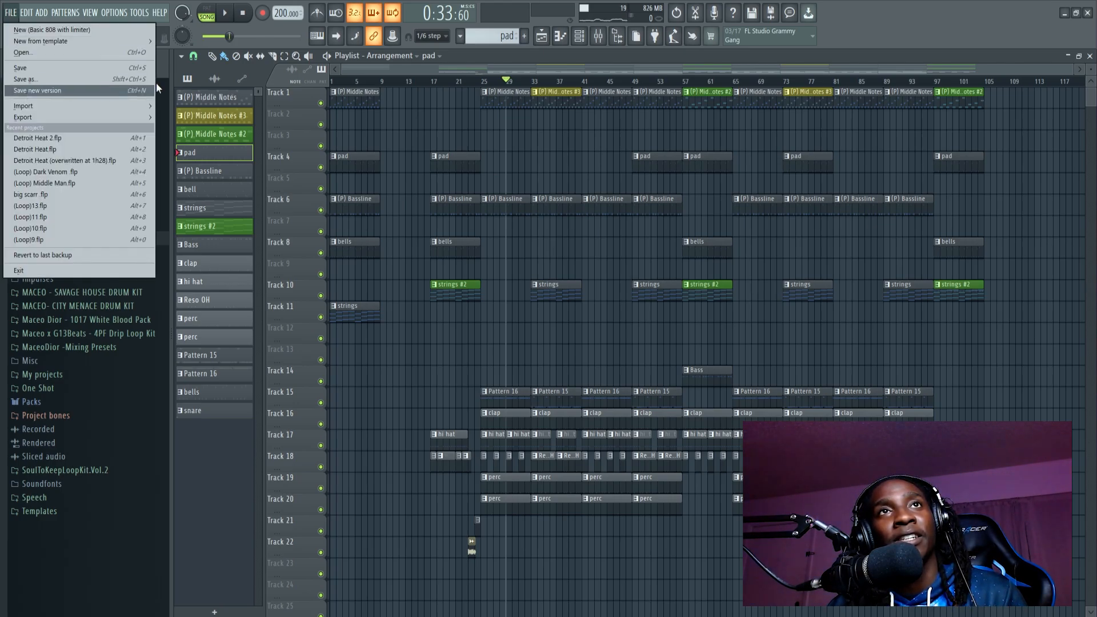
click(402, 68)
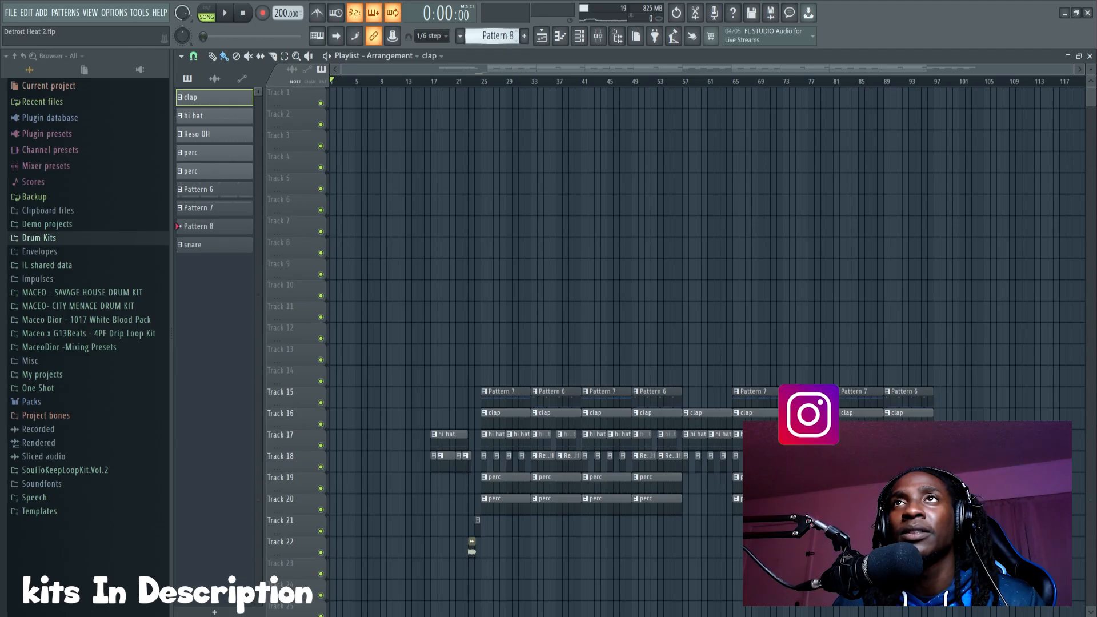
Step: Lay Pattern 10 clips along Track 1 and mute Track 15, with bars 25 to 41 selected for drum playback
drag(494, 41, 484, 98)
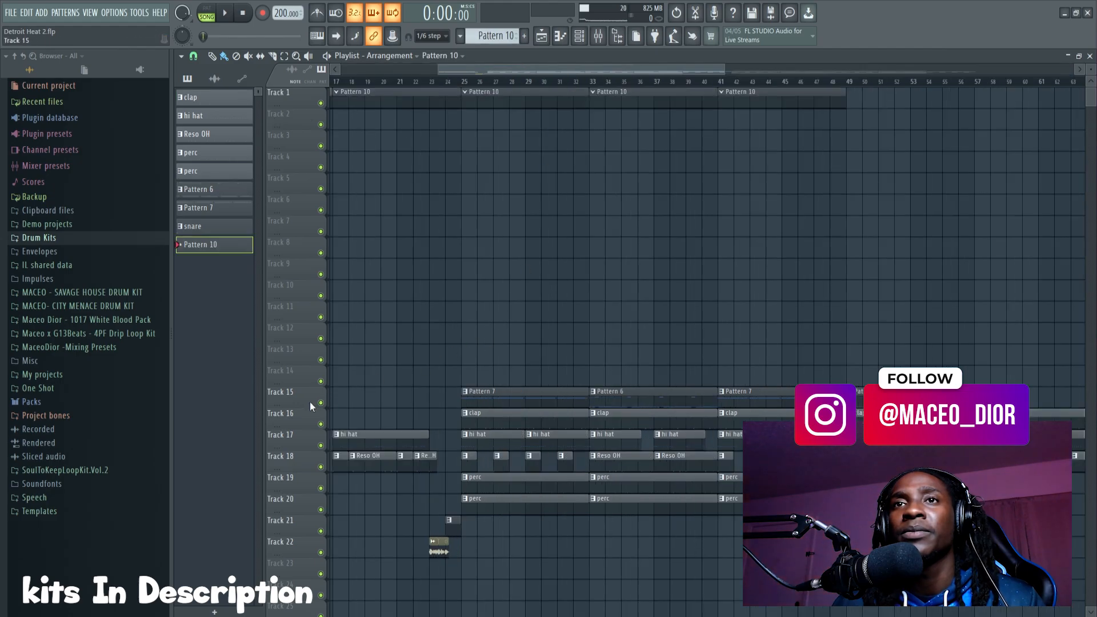
click(321, 403)
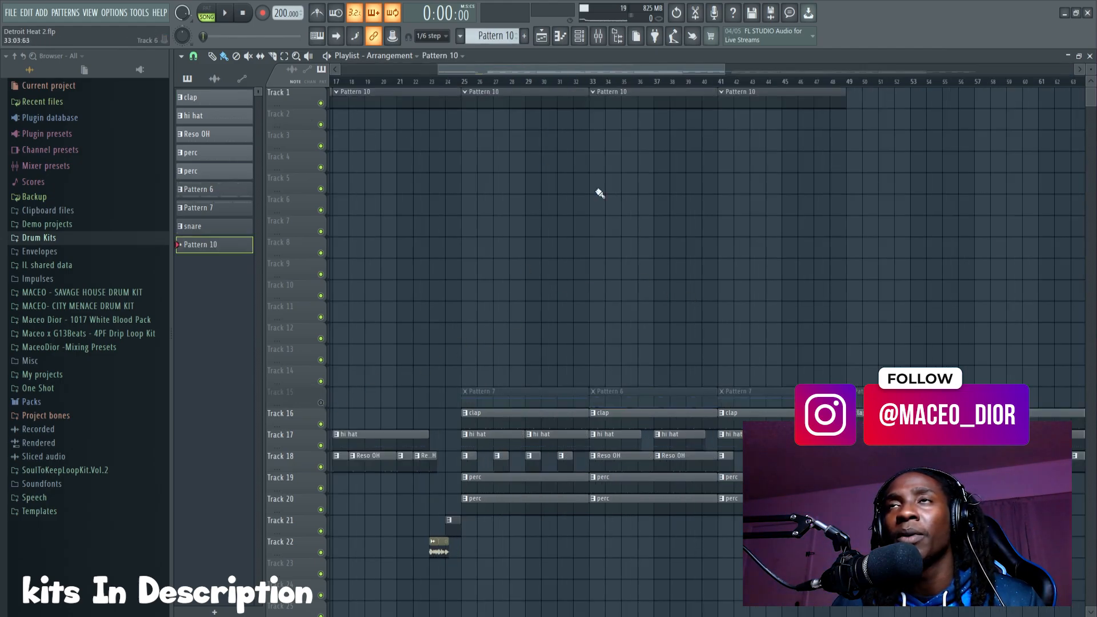
scroll(550, 86, down, 3)
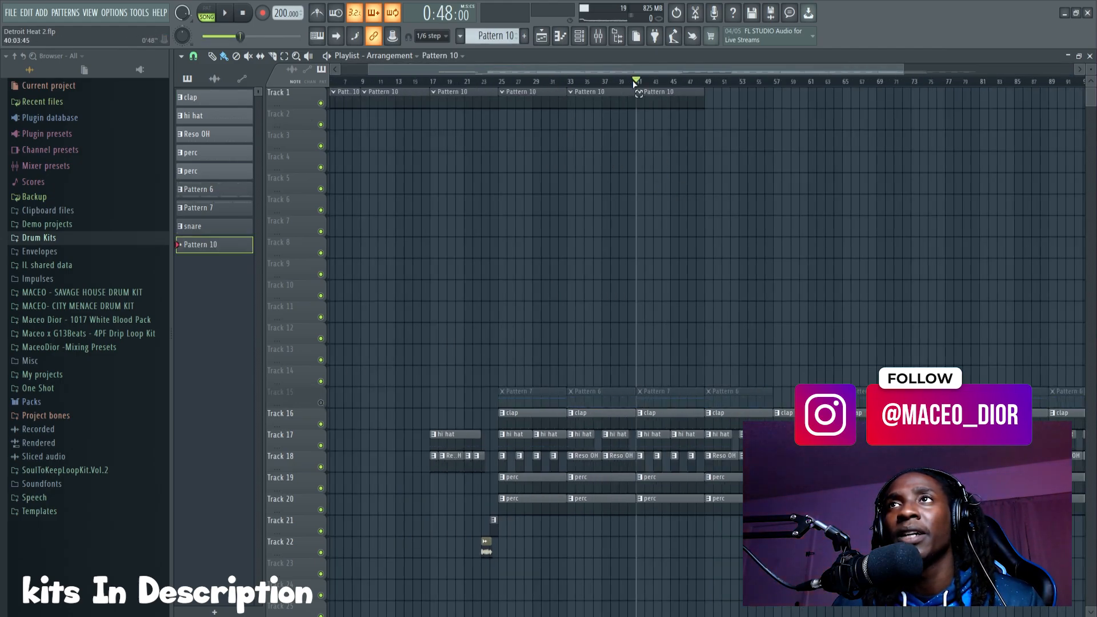
drag(636, 85, 501, 104)
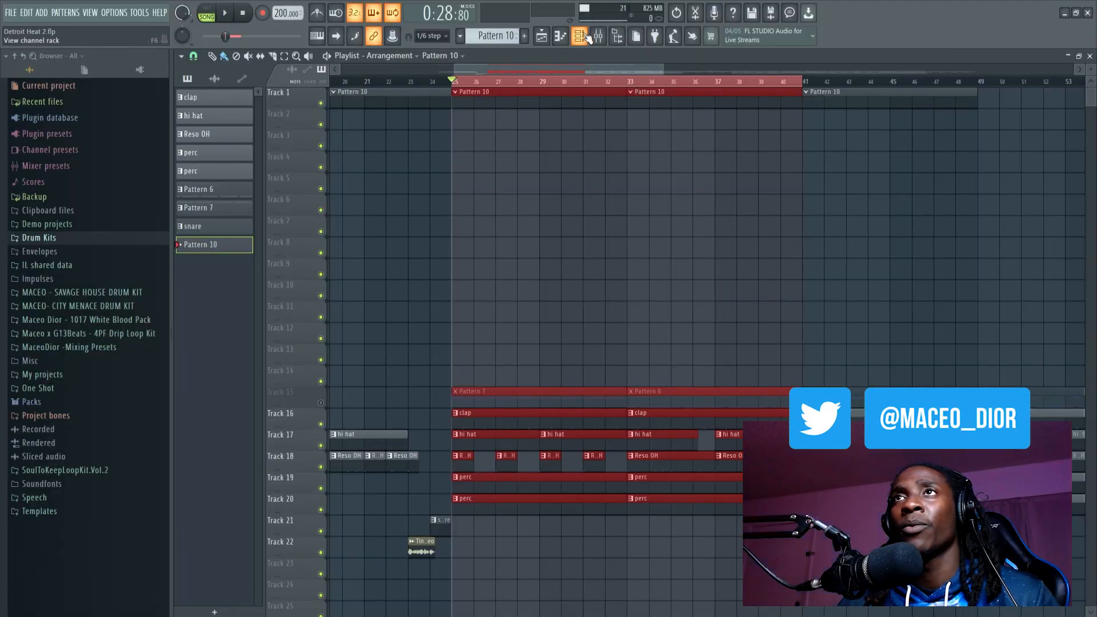
Step: Show the channel rack and inspect the Nexus sound loaded on the (P) Bassline channel
key(F6)
drag(648, 226, 528, 235)
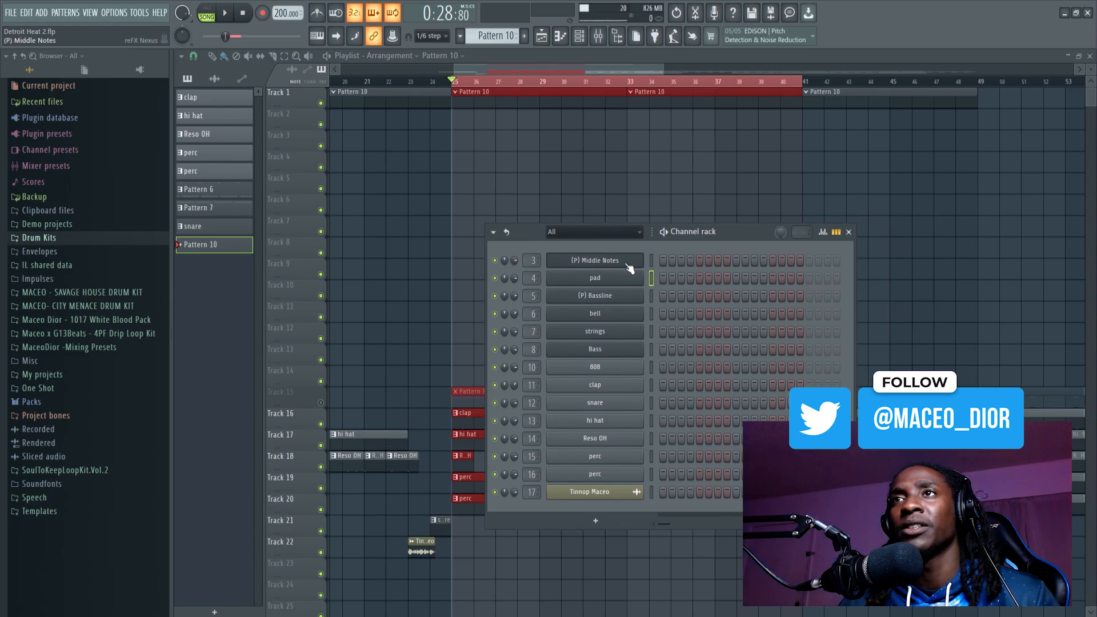
click(597, 297)
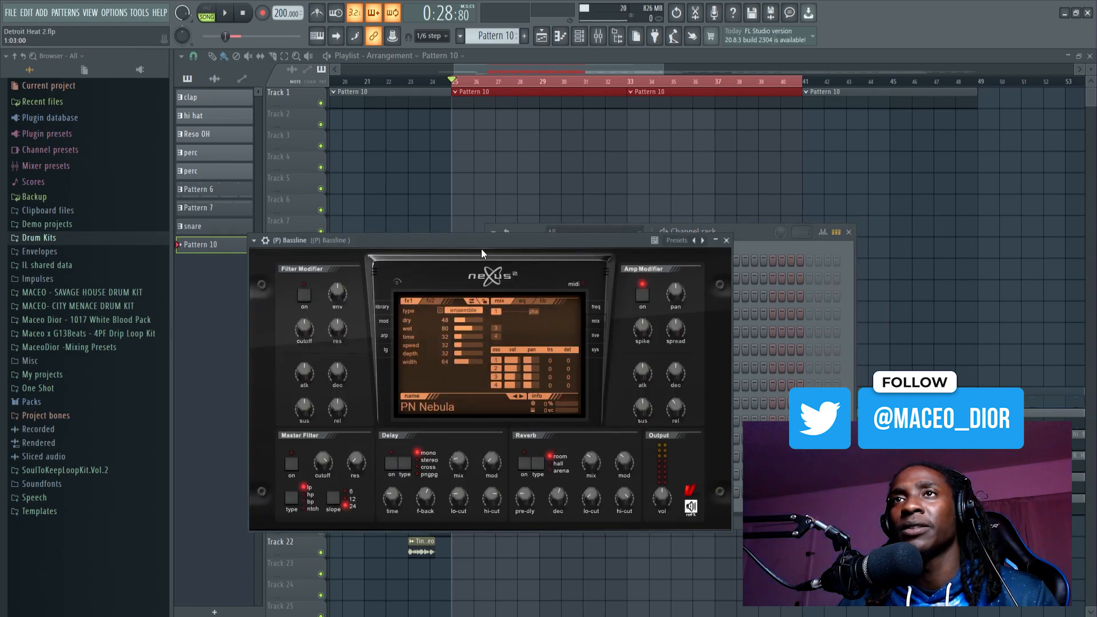
drag(481, 252, 647, 238)
click(548, 294)
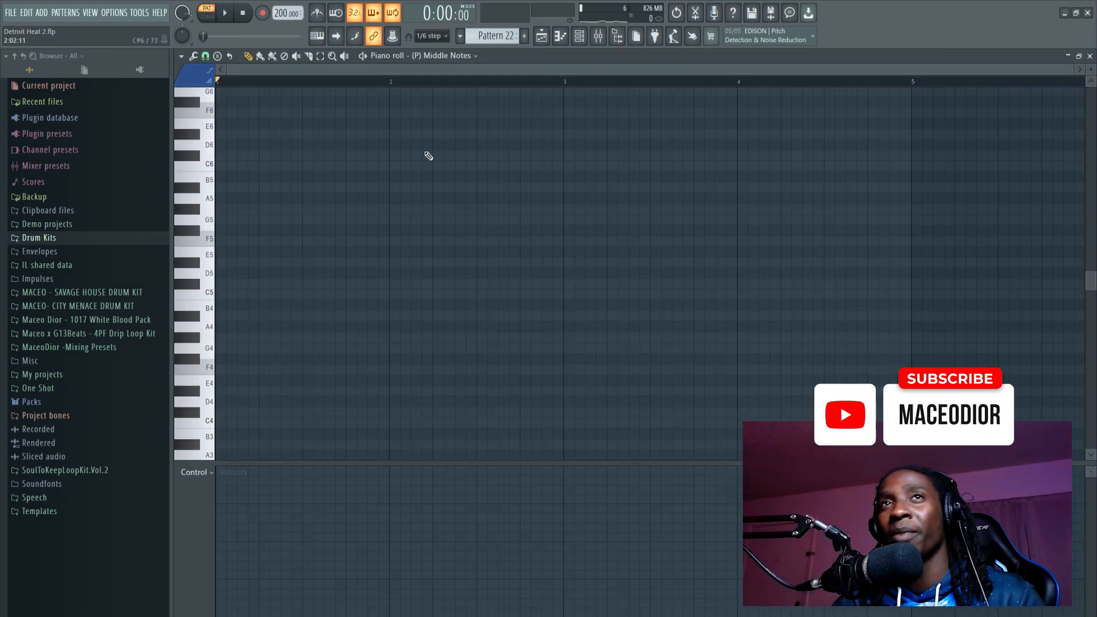
Step: Check the root note and scale set for the Middle Notes piano roll's scale highlighting
click(181, 57)
mouse_move(214, 131)
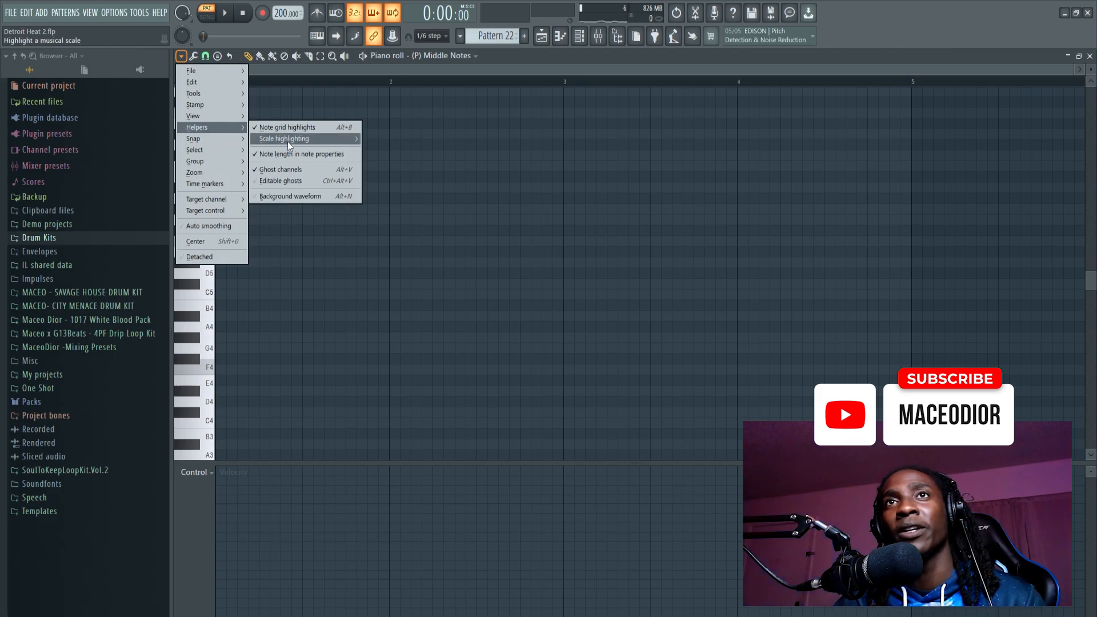
mouse_move(287, 141)
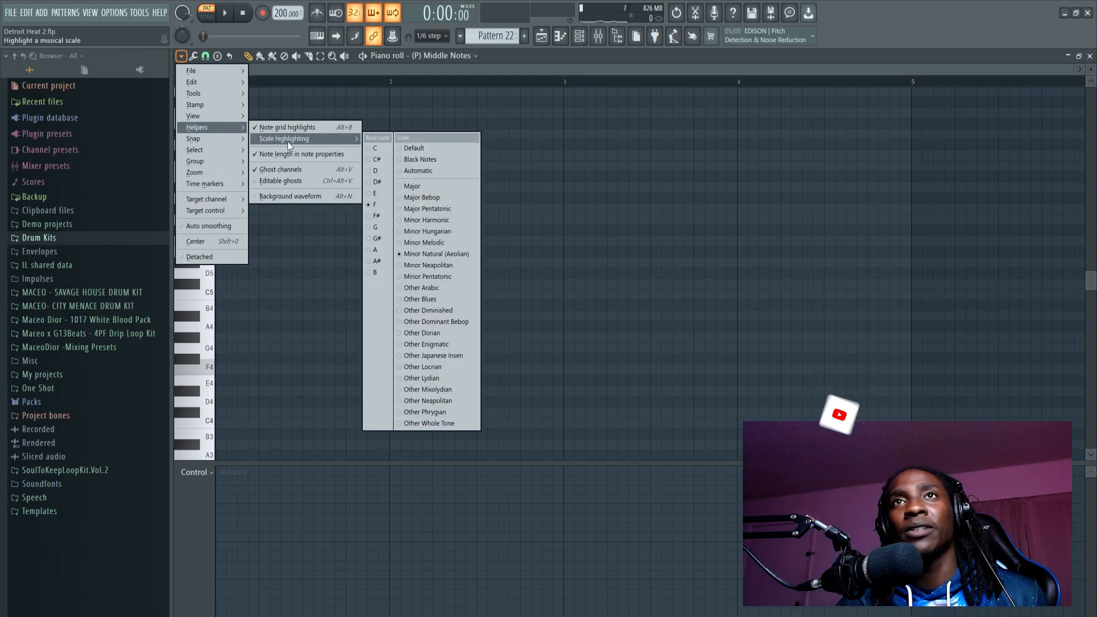
click(297, 76)
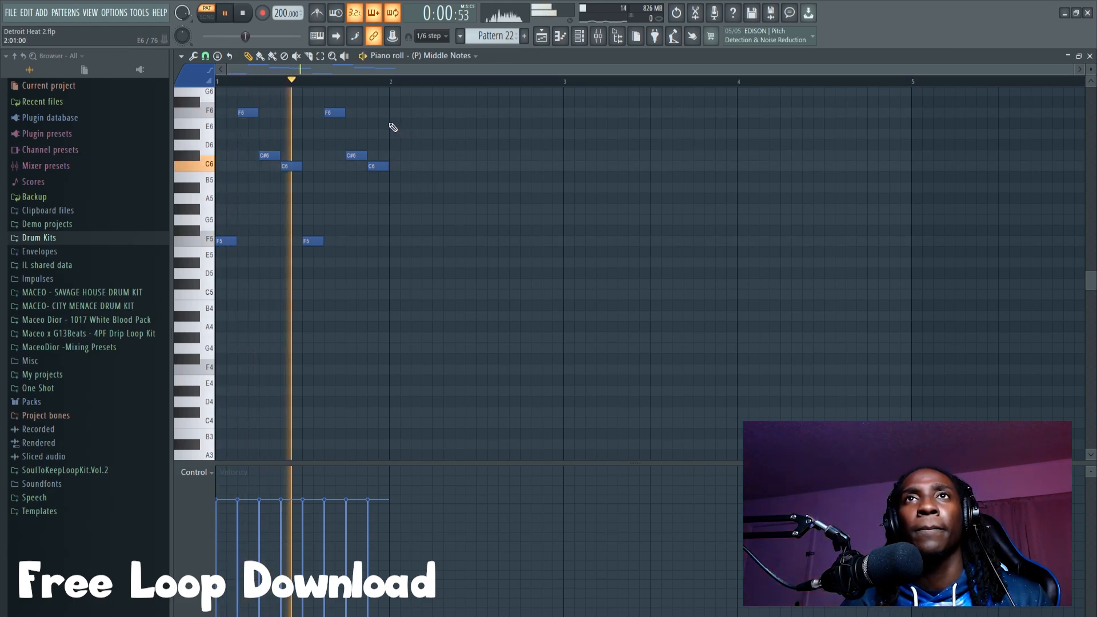
Step: Stop playback and lower the velocities of the first C#6 and C6 notes in the Middle Notes phrase, checking by ear
scroll(422, 142, up, 3)
key(space)
drag(439, 156, 205, 339)
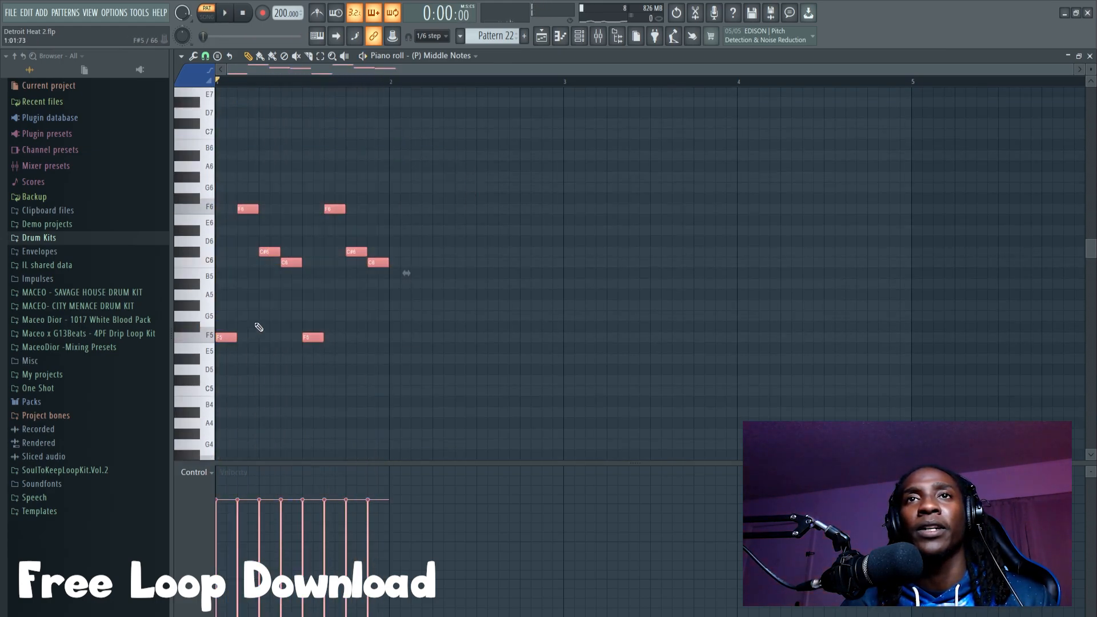
ctrl+click(320, 312)
drag(298, 172, 243, 270)
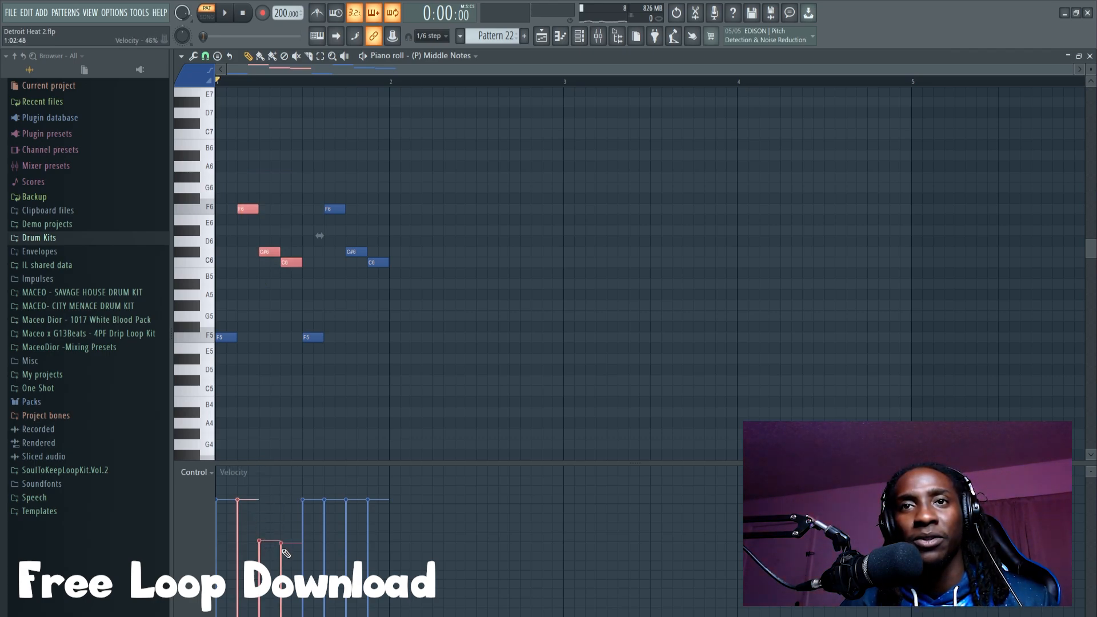
key(space)
Step: Lower the velocities of the second C#6 and C6 notes and duplicate the one-bar phrase to fill bars 1 to 4
key(space)
ctrl+click(402, 293)
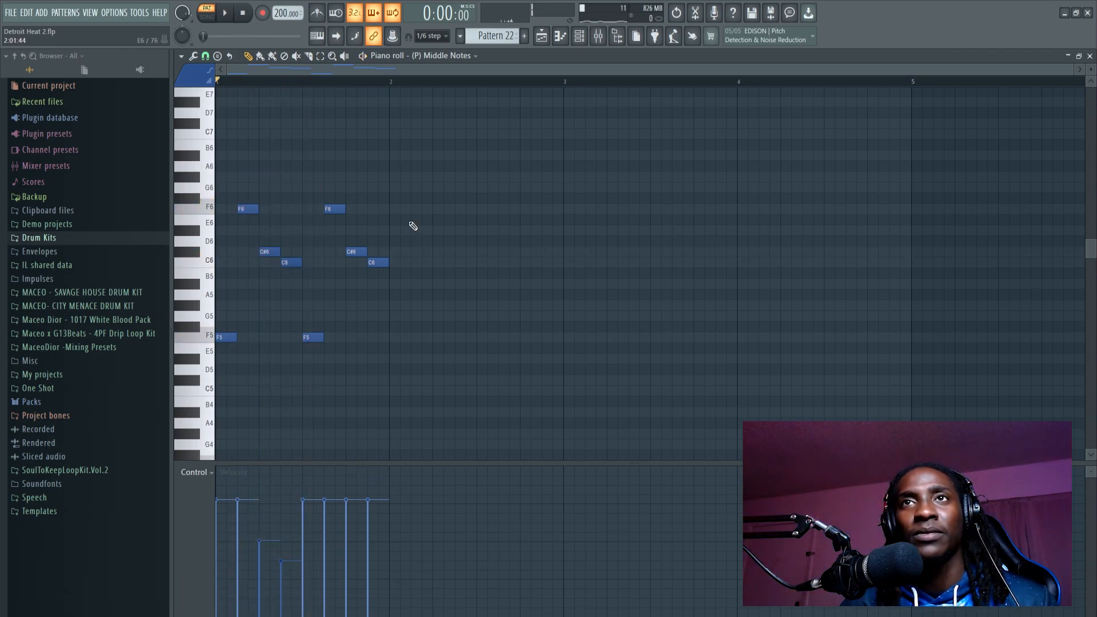
key(space)
ctrl+click(480, 336)
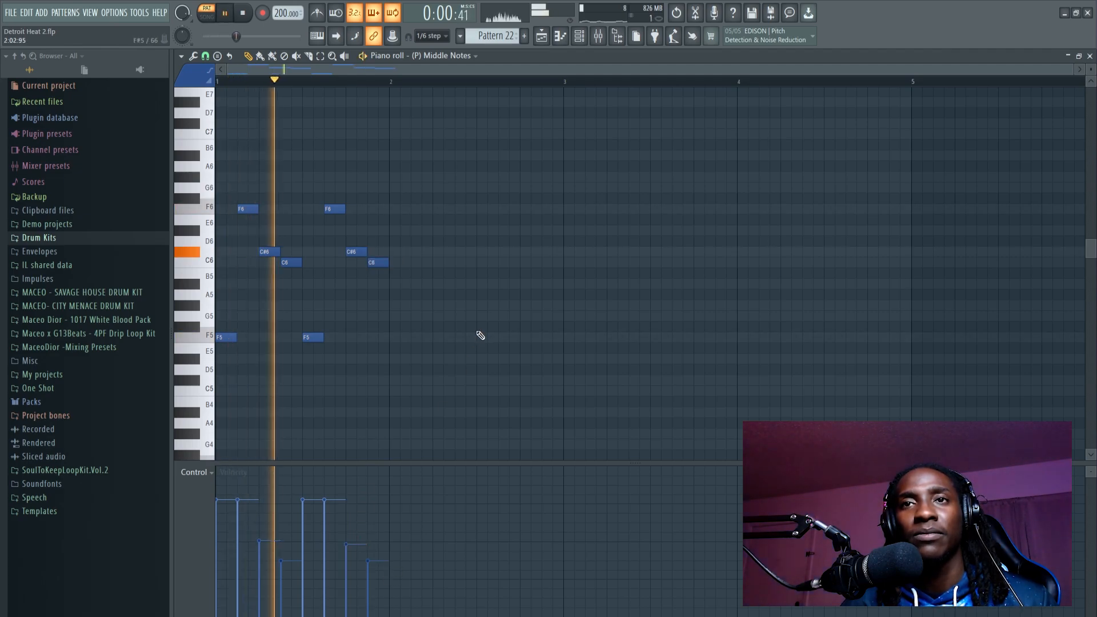
key(space)
mouse_move(412, 151)
mouse_down()
mouse_move(240, 308)
mouse_move(210, 355)
mouse_move(415, 331)
mouse_move(399, 330)
mouse_up()
drag(660, 163, 373, 273)
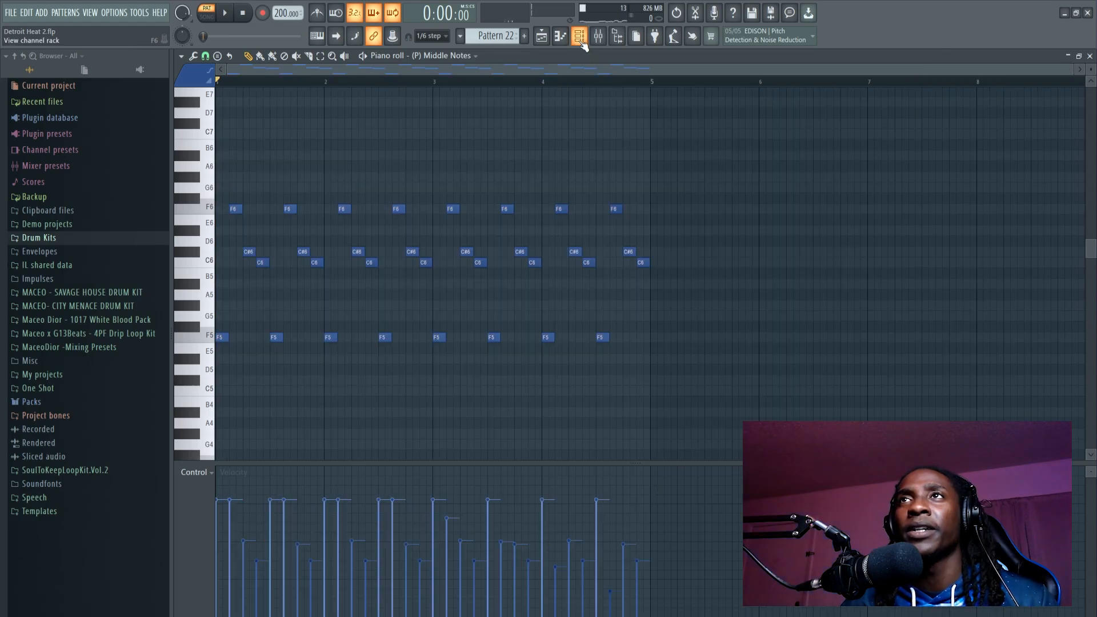
Step: Open the (P) Bassline piano roll, place F5 notes on the first and fourth eighths of bar 1, and play them with the melody
click(580, 42)
drag(493, 33, 492, 47)
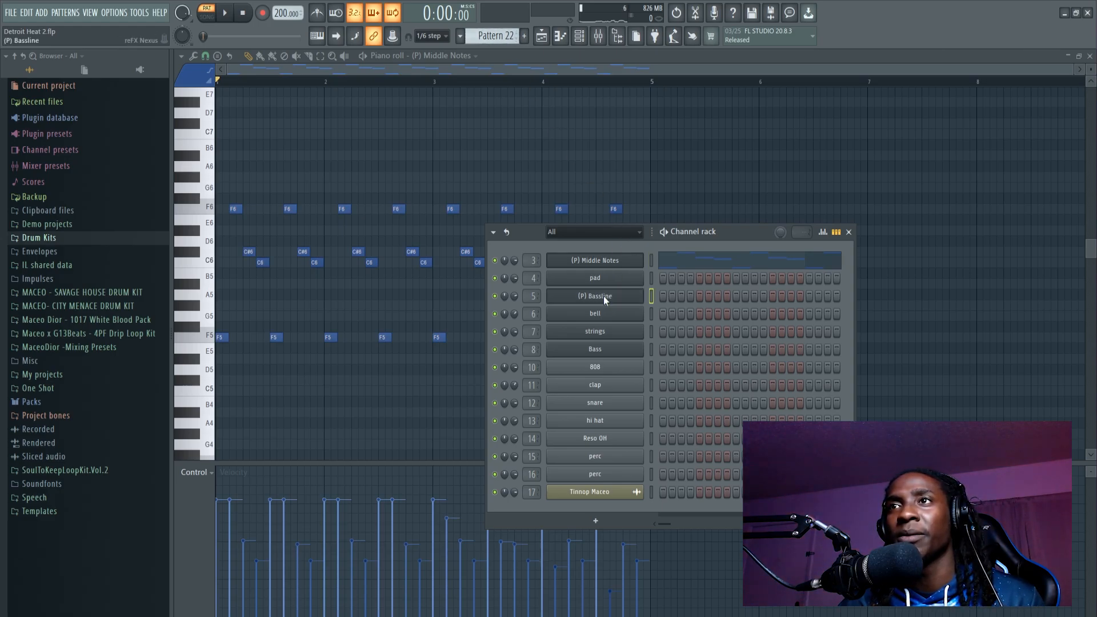
right_click(604, 296)
click(664, 299)
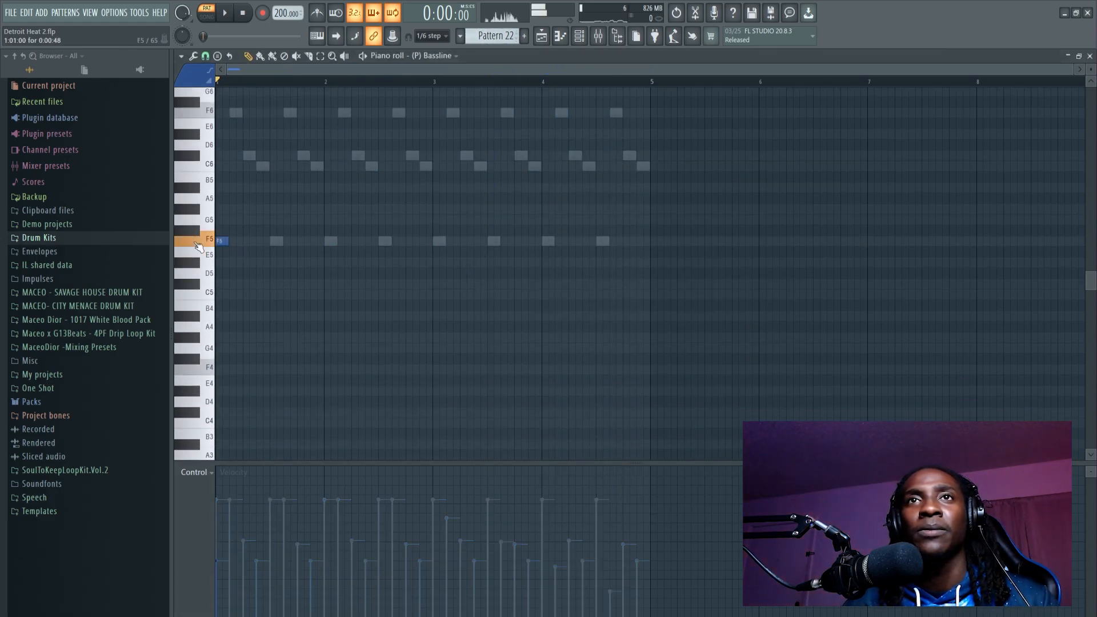
click(259, 241)
key(space)
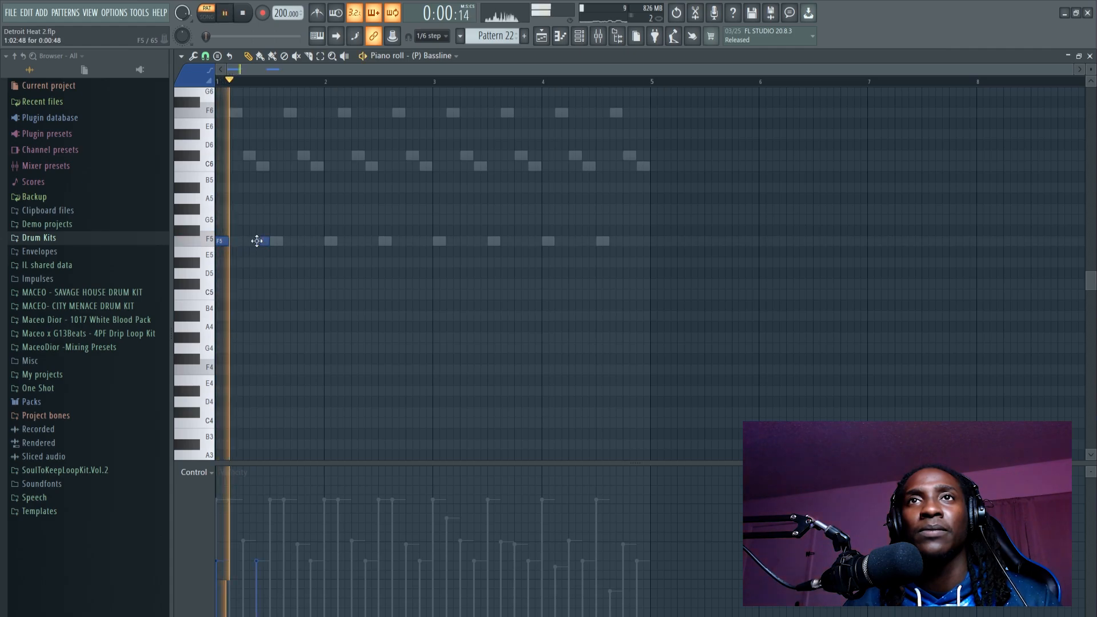
Step: Build a five-note bassline rhythm across bars 1 and 2 on F4 and repeat the same pattern in bars 3 and 4
click(301, 242)
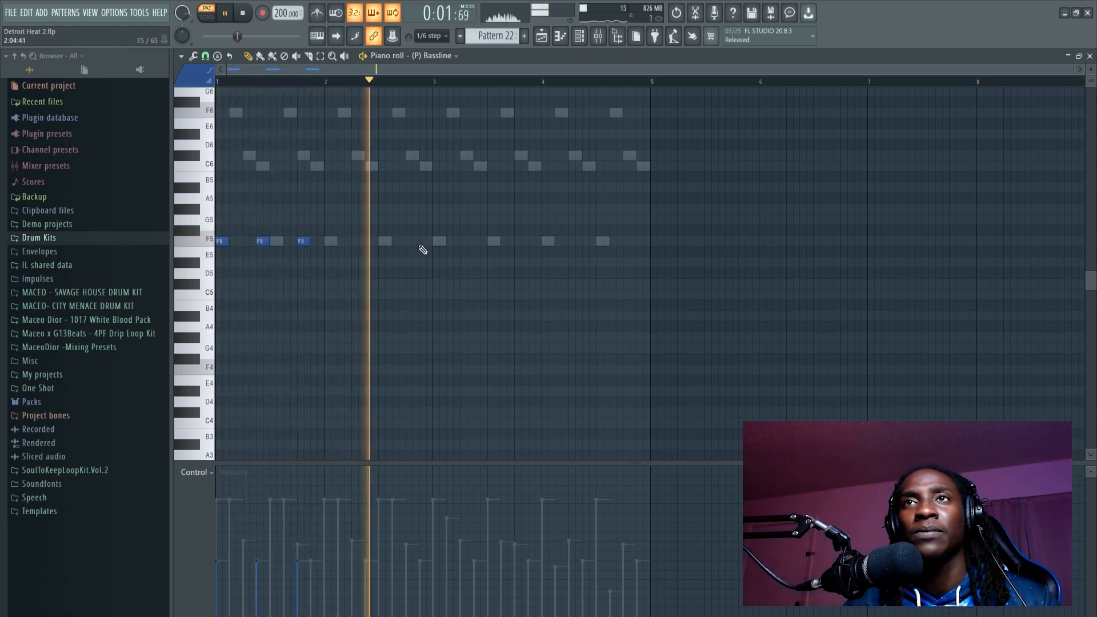
drag(391, 195, 163, 265)
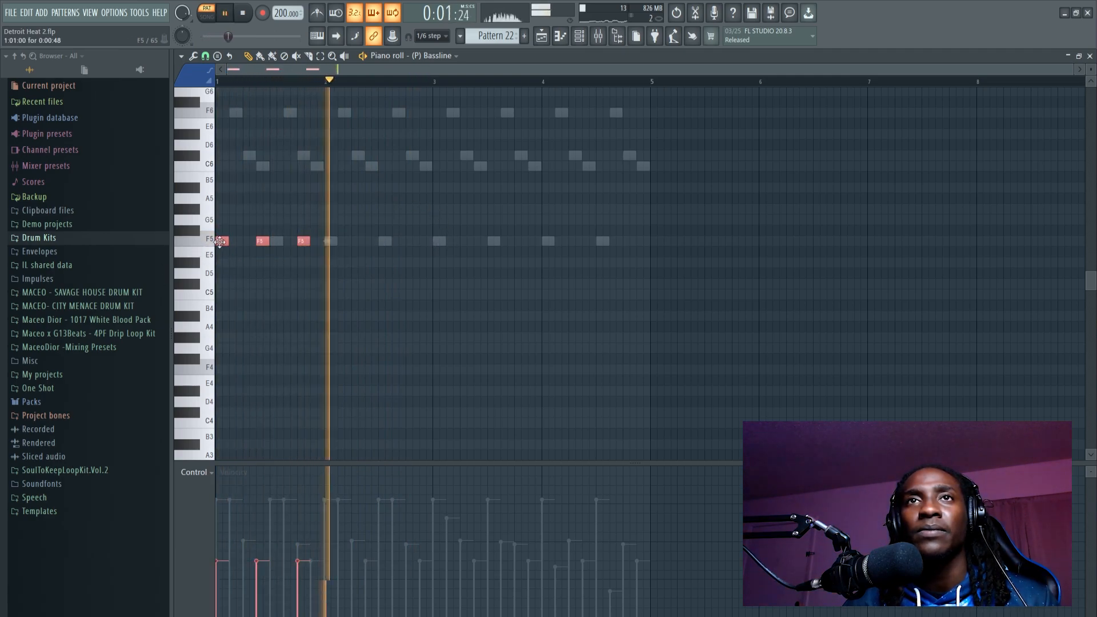
drag(222, 242, 437, 258)
ctrl+click(496, 273)
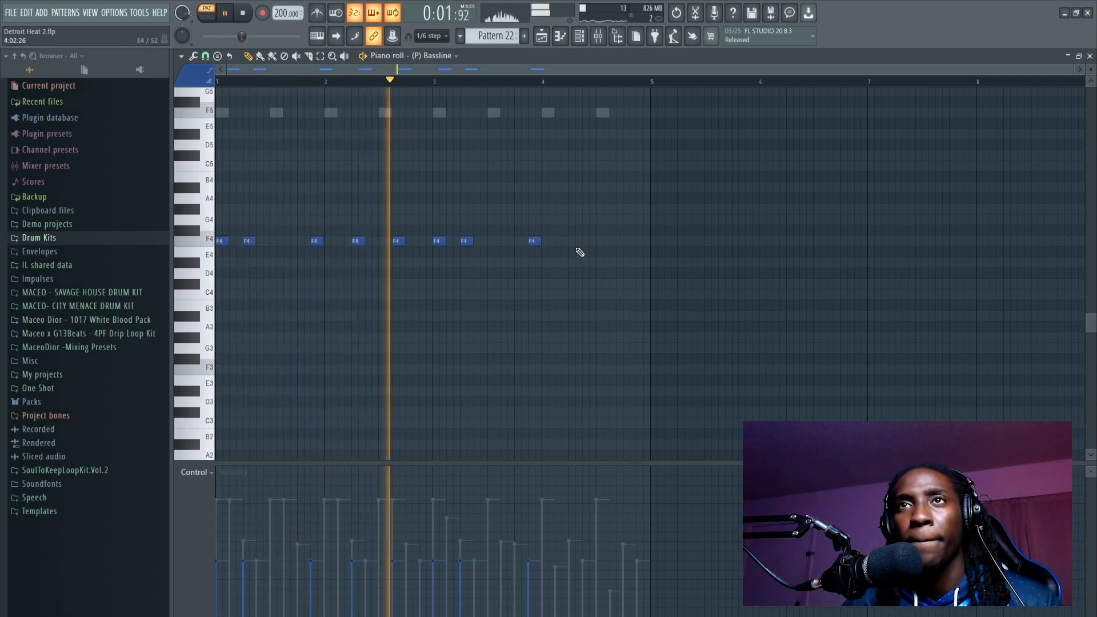
click(573, 242)
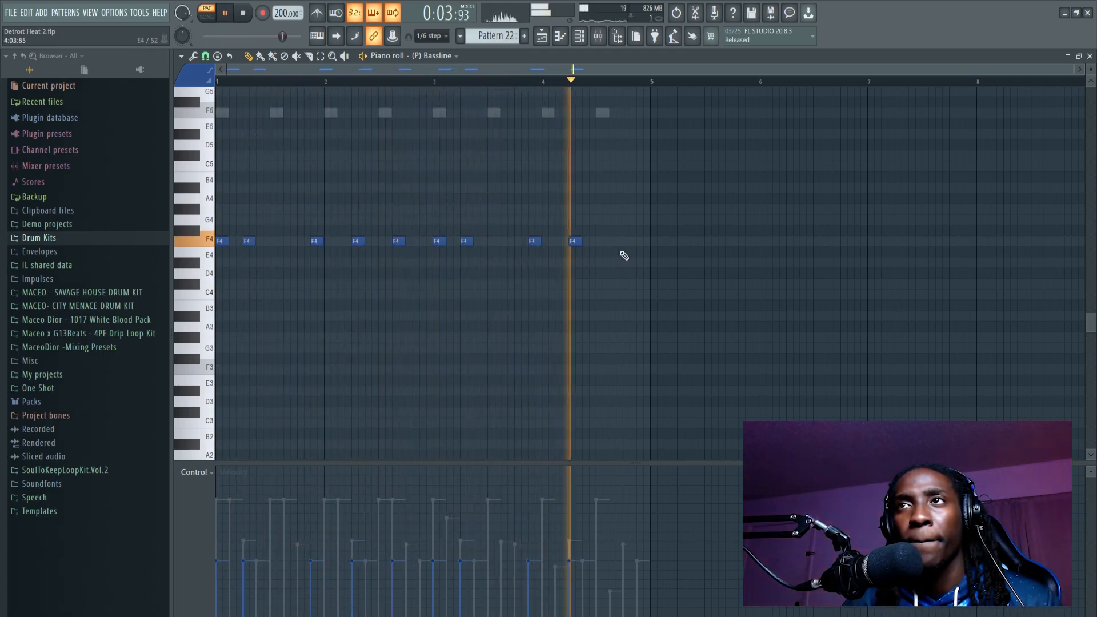
click(613, 241)
Step: Lower the bassline notes two octaves to F2 and raise the velocities of all of them together
key(ctrl+Down)
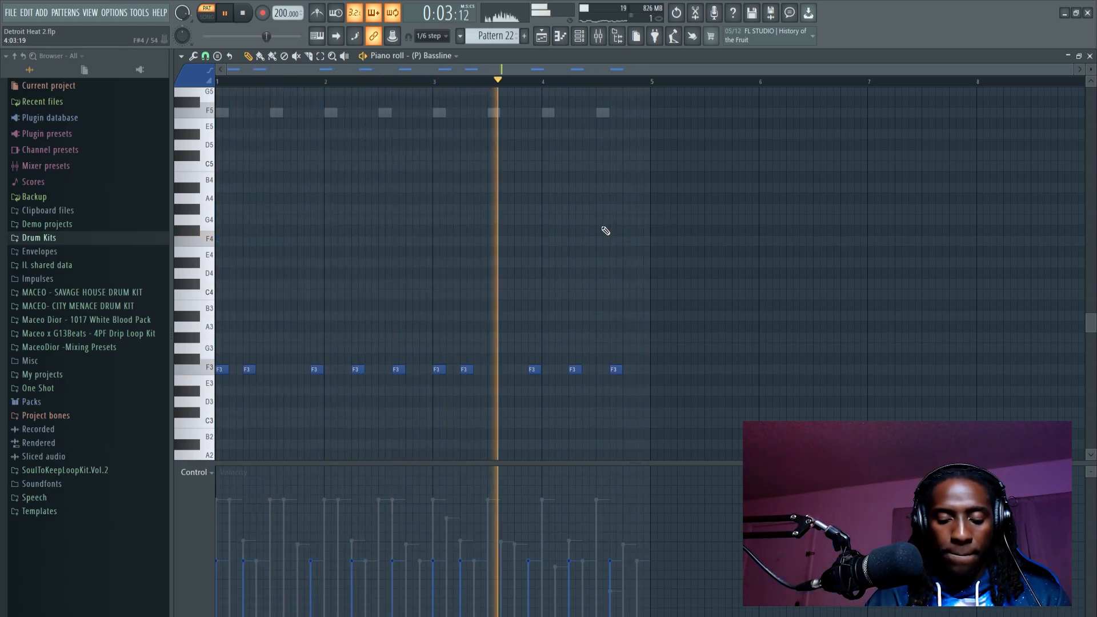
key(ctrl+Down)
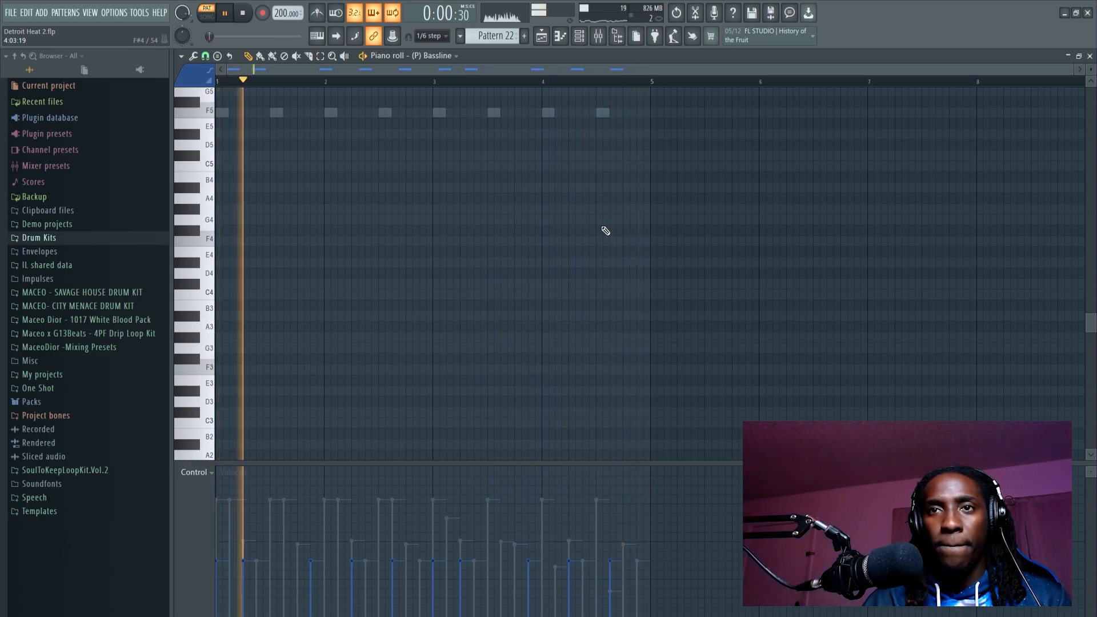
scroll(601, 273, down, 3)
drag(653, 180, 222, 315)
scroll(376, 351, up, 3)
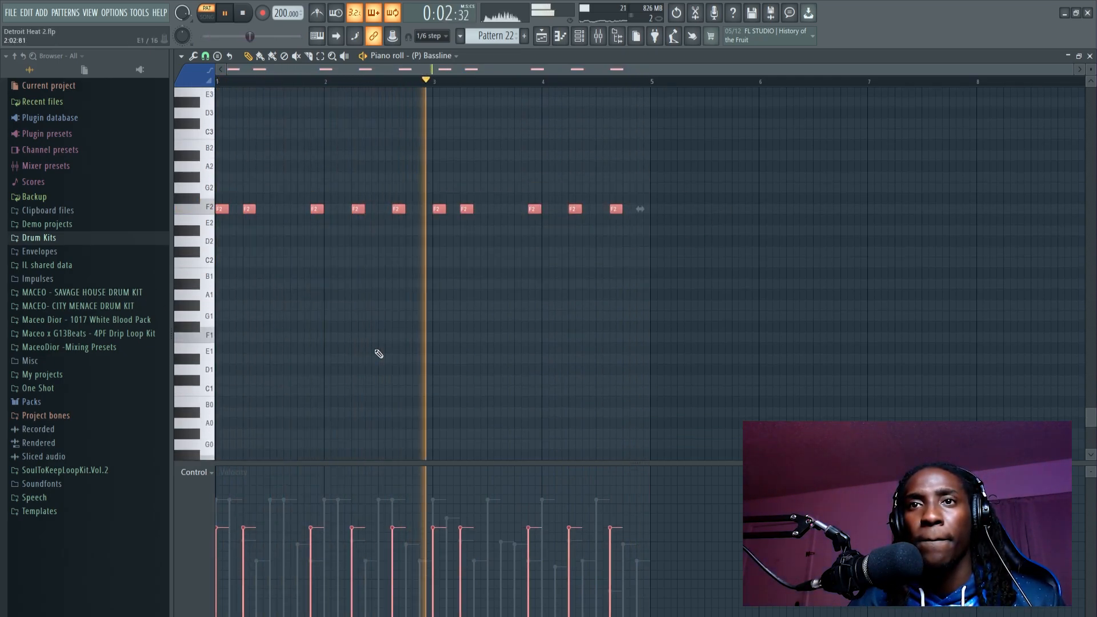
scroll(379, 354, up, 3)
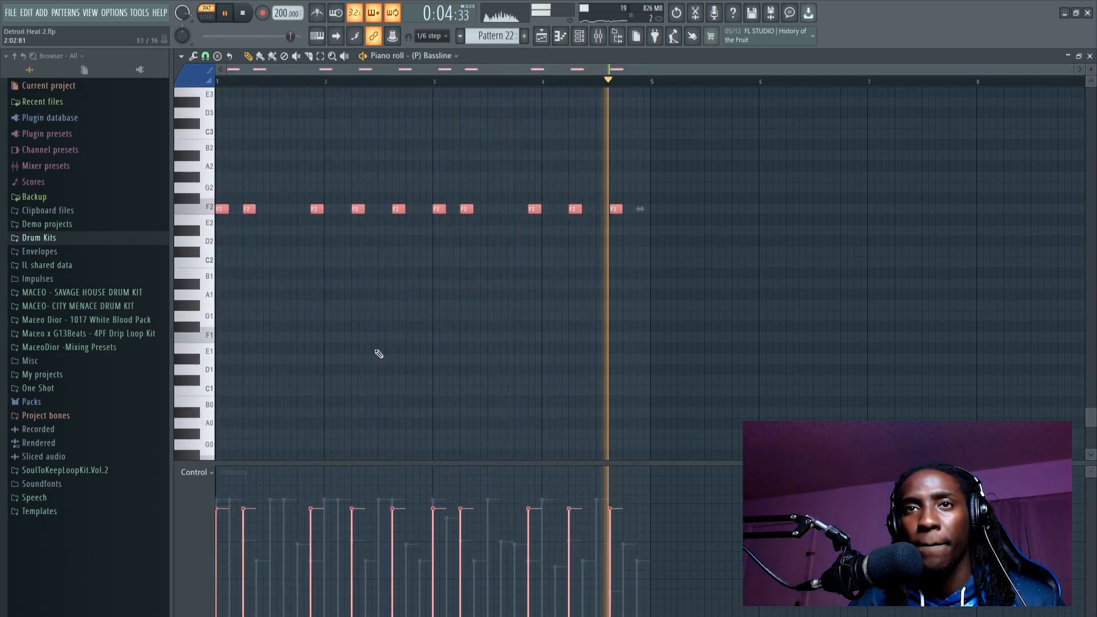
key(ctrl+d)
Step: Stop playback, open the pad channel's Nexus instrument, and check its preset library, system and mix pages
key(F6)
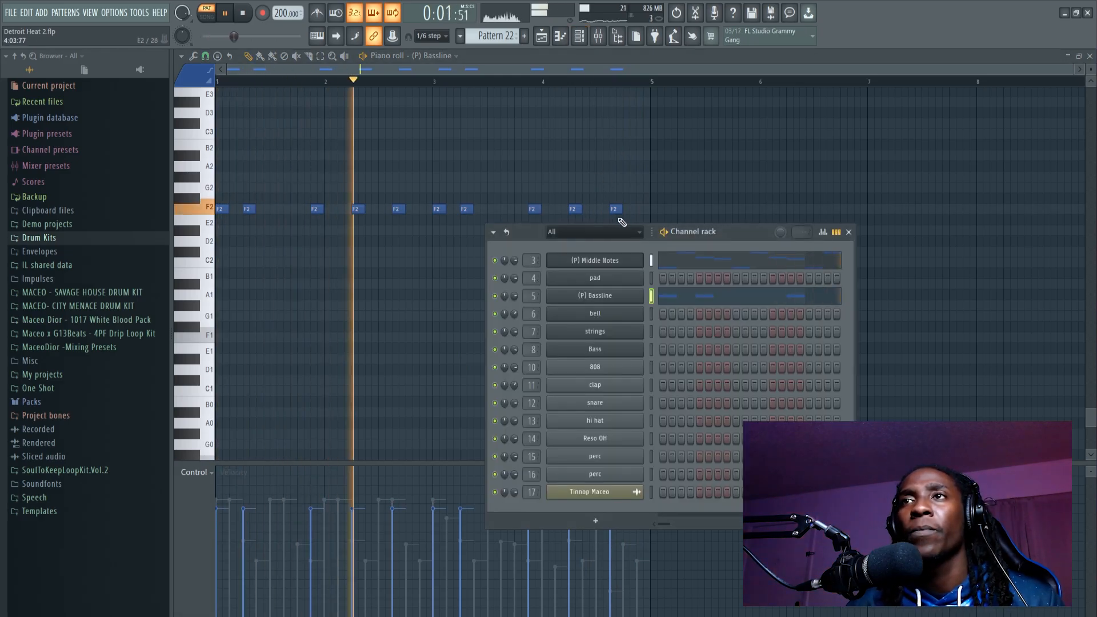
key(space)
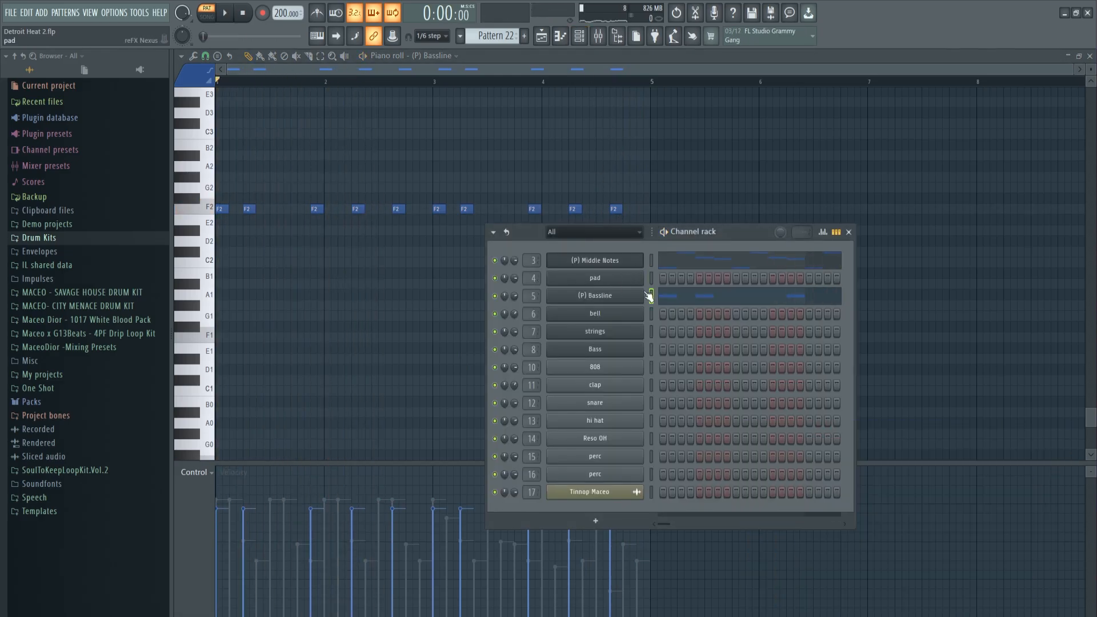
click(615, 283)
click(425, 357)
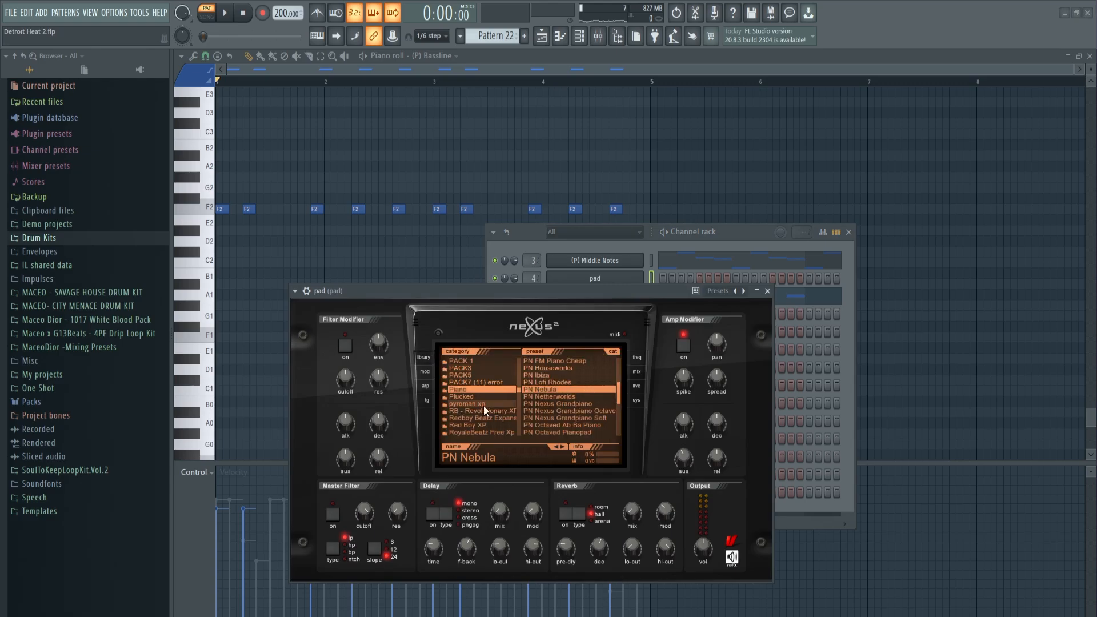
click(427, 400)
click(636, 400)
click(634, 387)
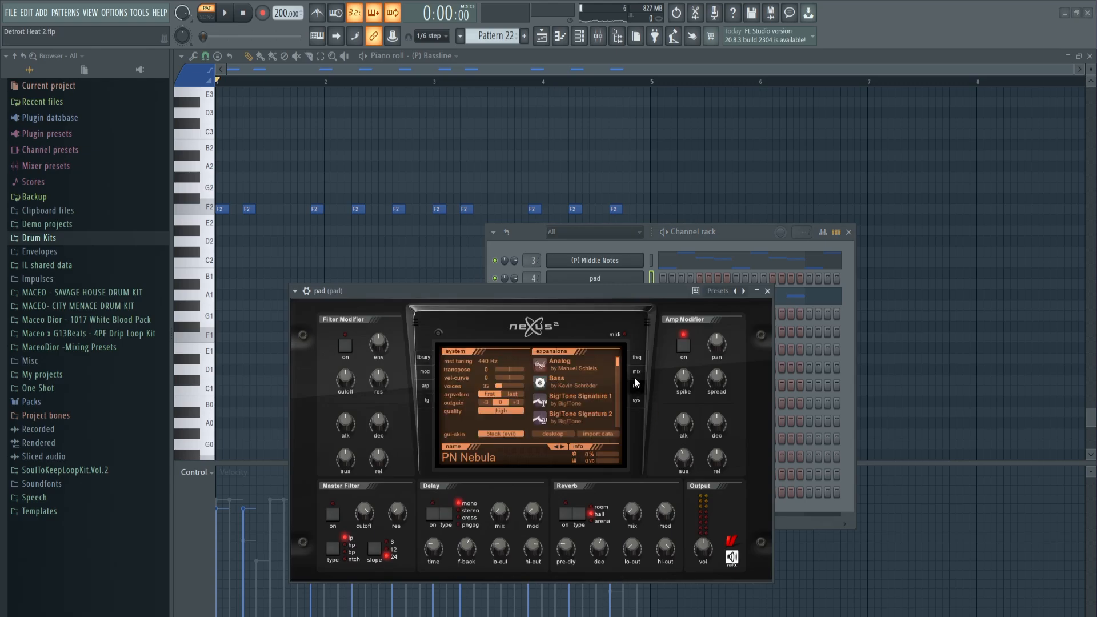
click(637, 371)
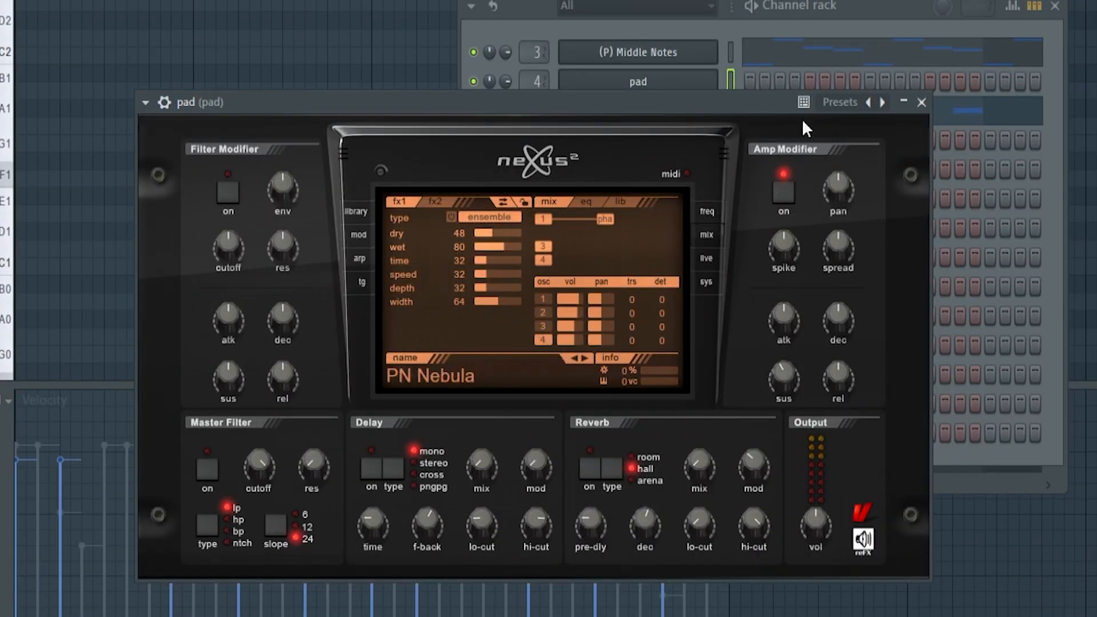
Step: Open the pad's piano roll and place the half-bar phrase F6, C7, F6, C#7 at the start of bar 1
right_click(678, 91)
click(692, 100)
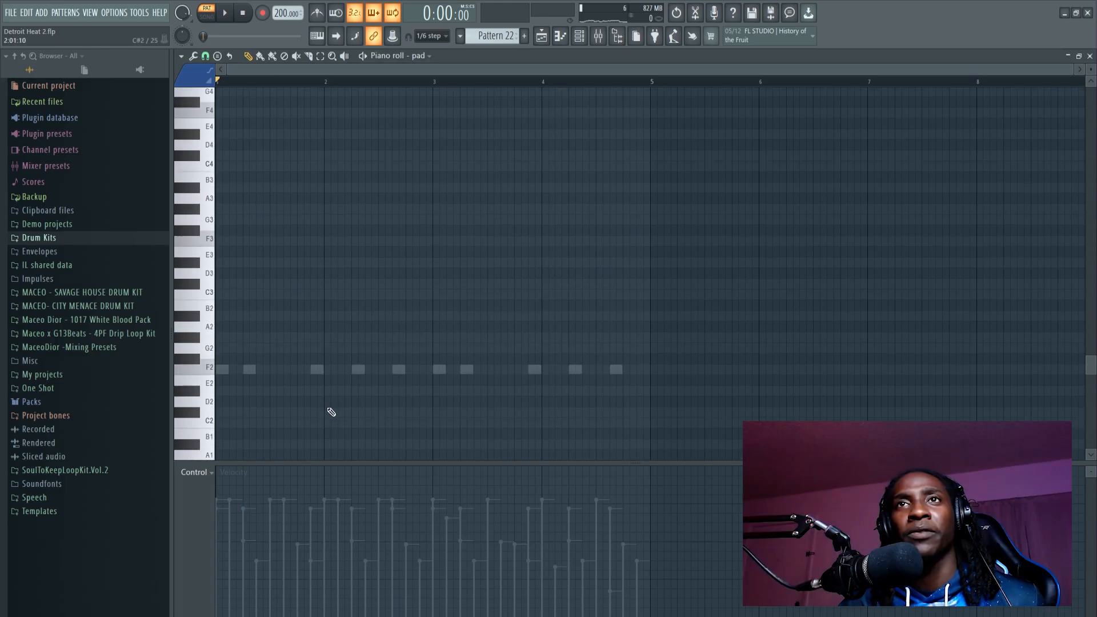
scroll(297, 280, up, 5)
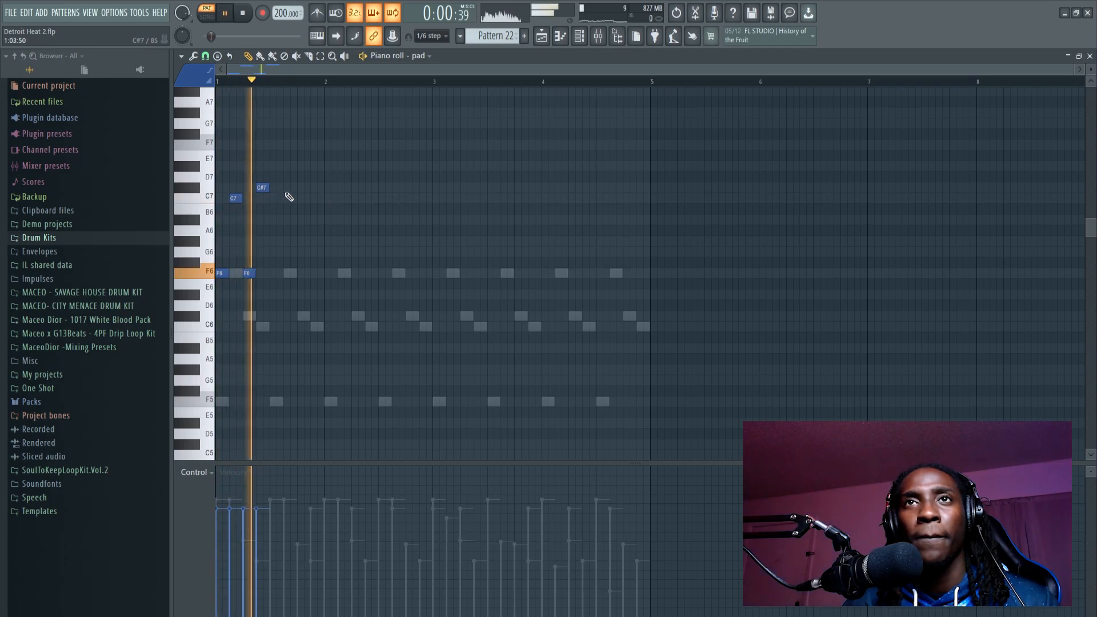
Step: Duplicate the pad's half-bar phrase to fill bars 1 to 4 and play it with the other layers
drag(295, 163, 221, 274)
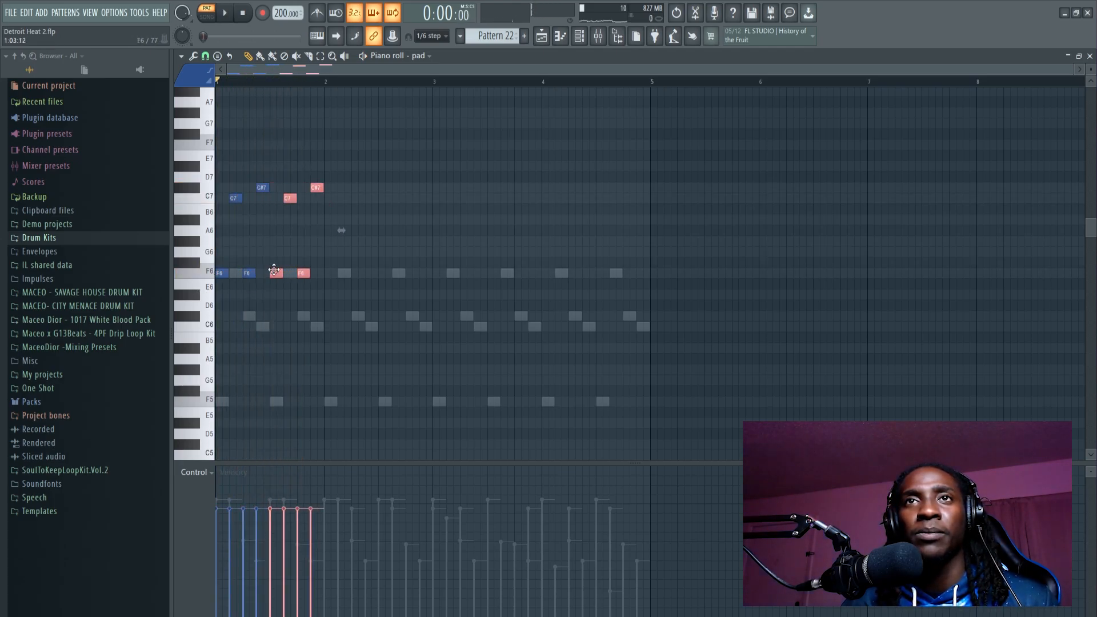
key(ctrl+b)
key(ctrl+b)
key(ctrl+b)
key(space)
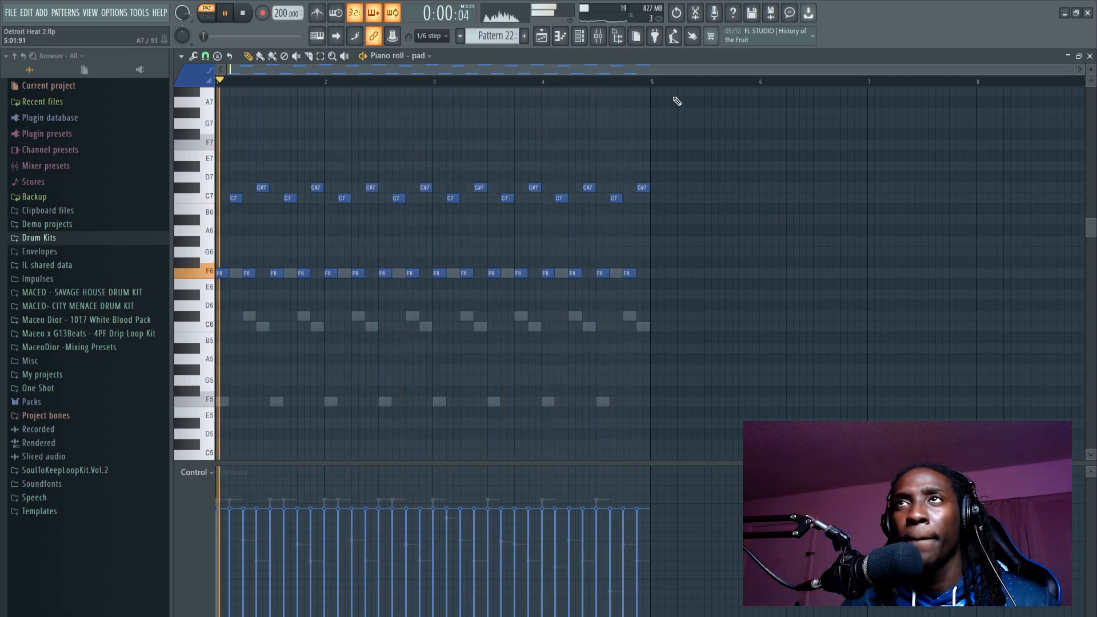
Step: Copy the pad's notes onto the bell channel and set the bell's channel volume to 65% during playback
click(580, 36)
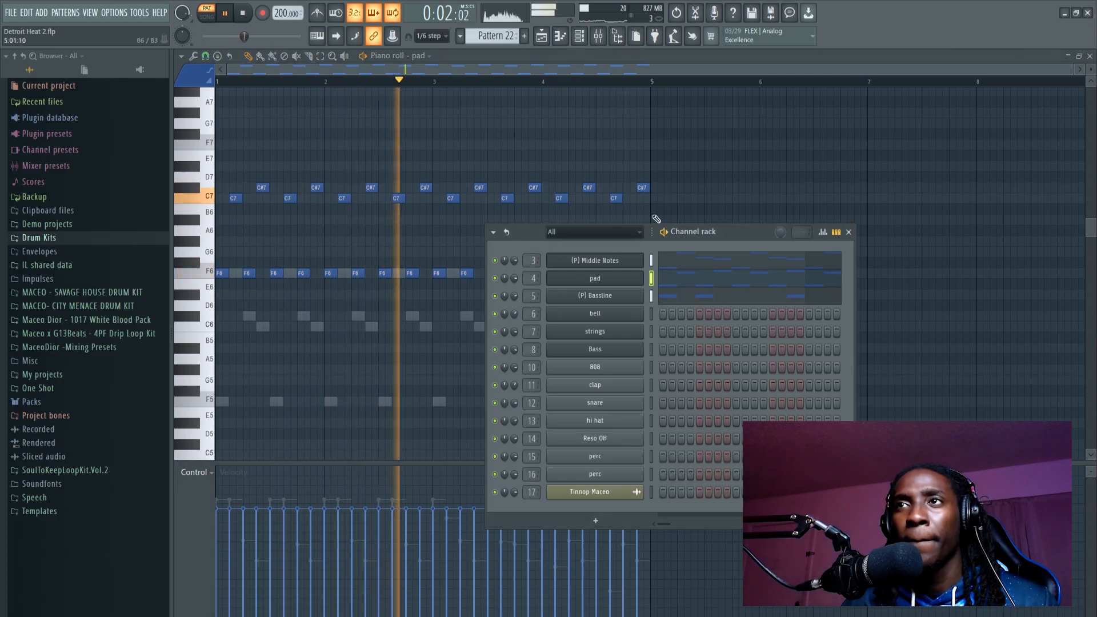
key(space)
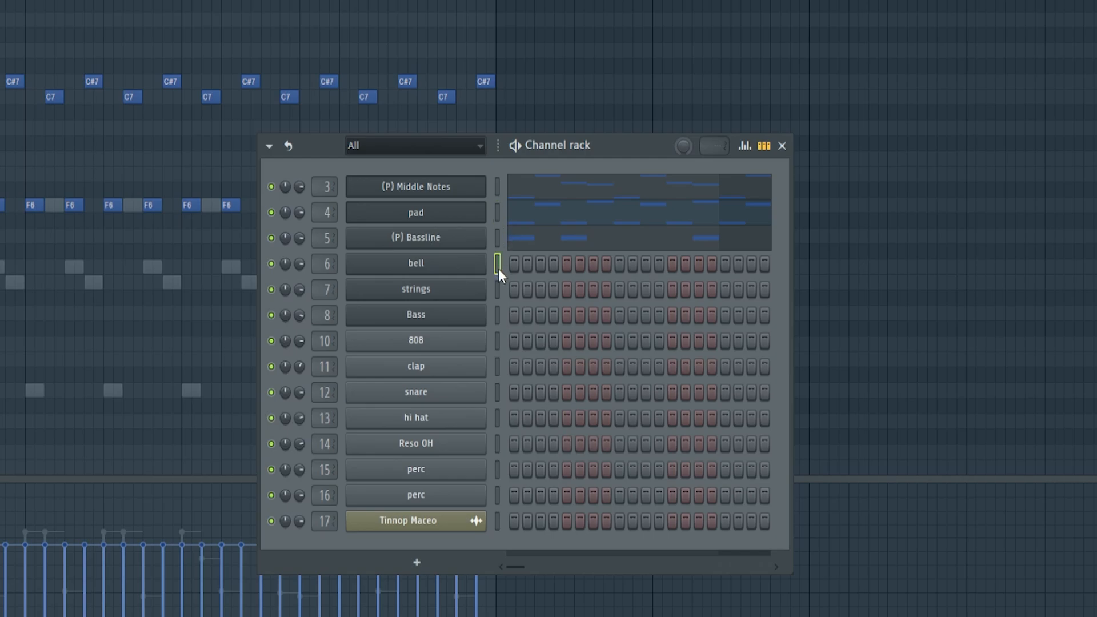
key(ctrl+v)
key(space)
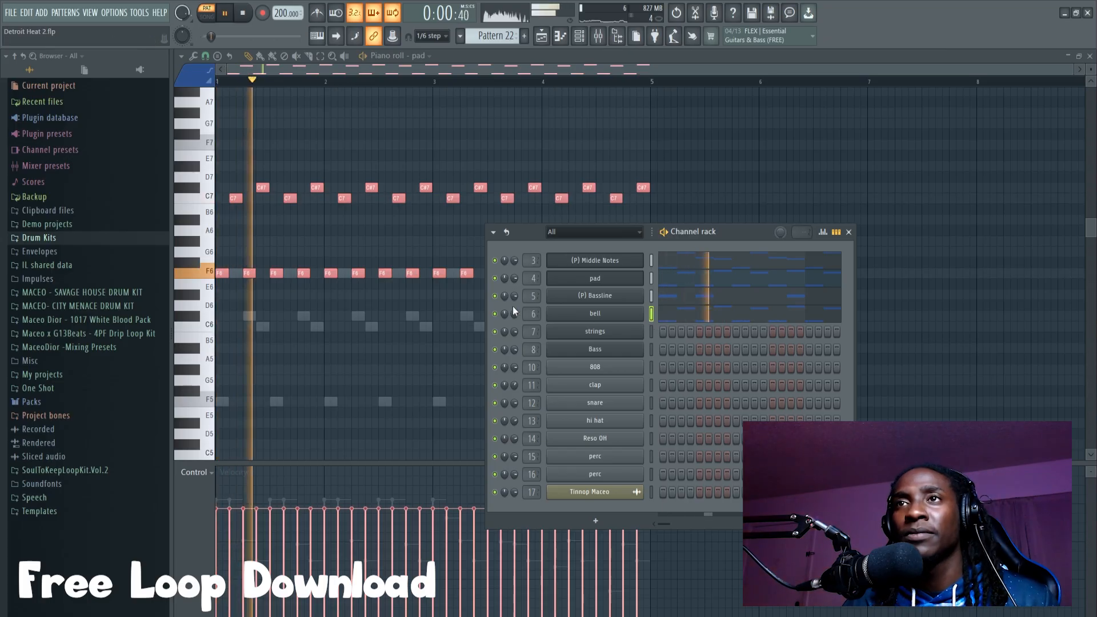
drag(299, 264, 299, 273)
drag(514, 314, 514, 316)
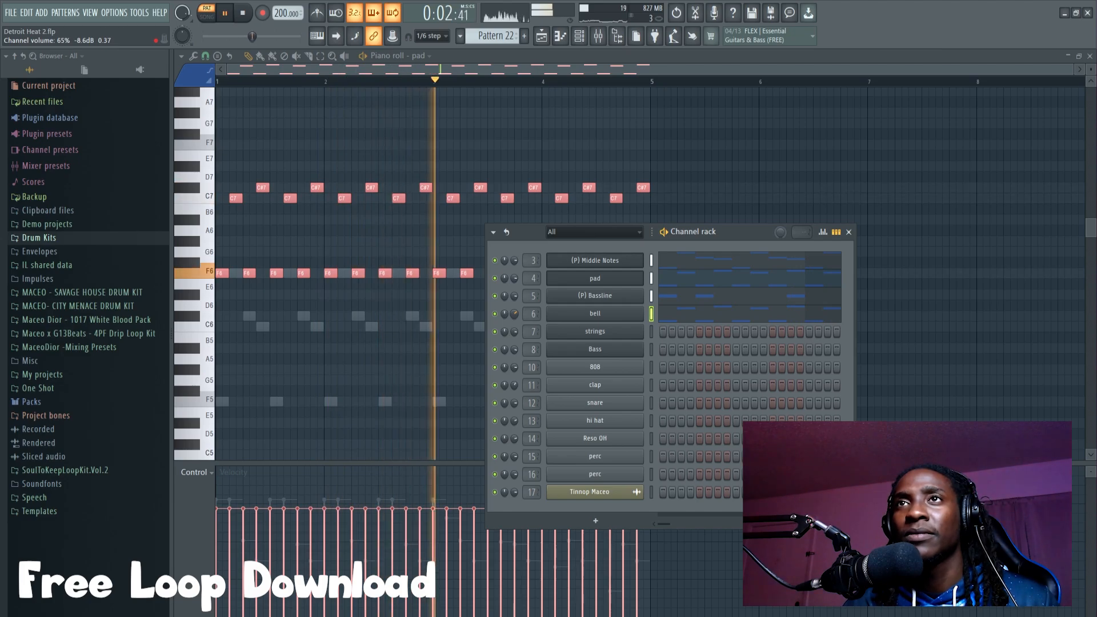
click(464, 241)
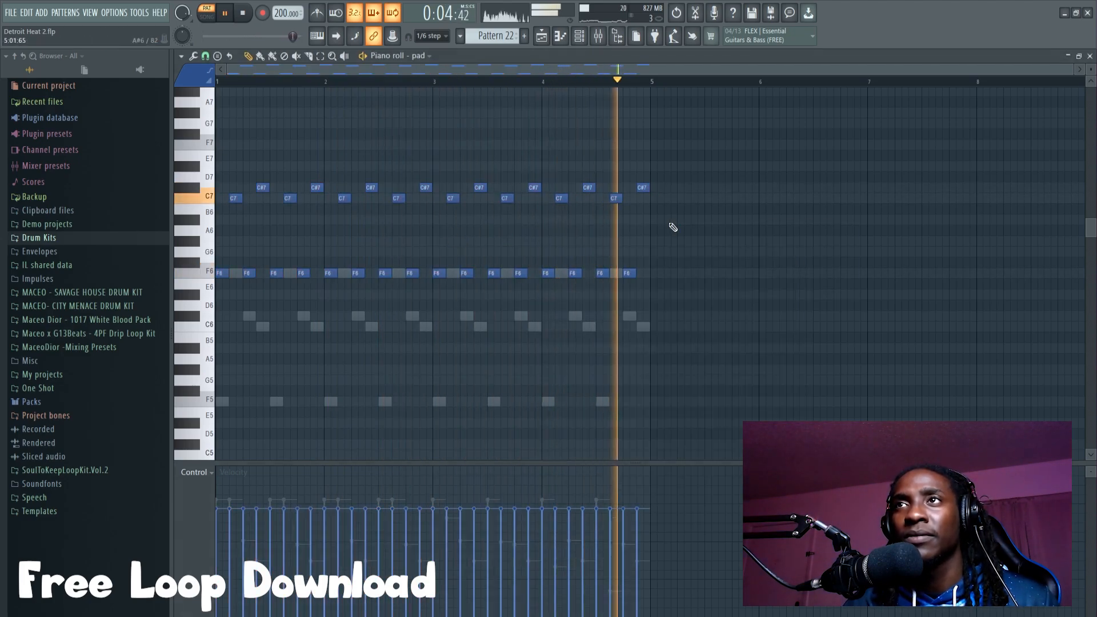
Step: Stop playback and delete the last F6 and last C#7 notes of bars 2 and 4 from the pad
key(space)
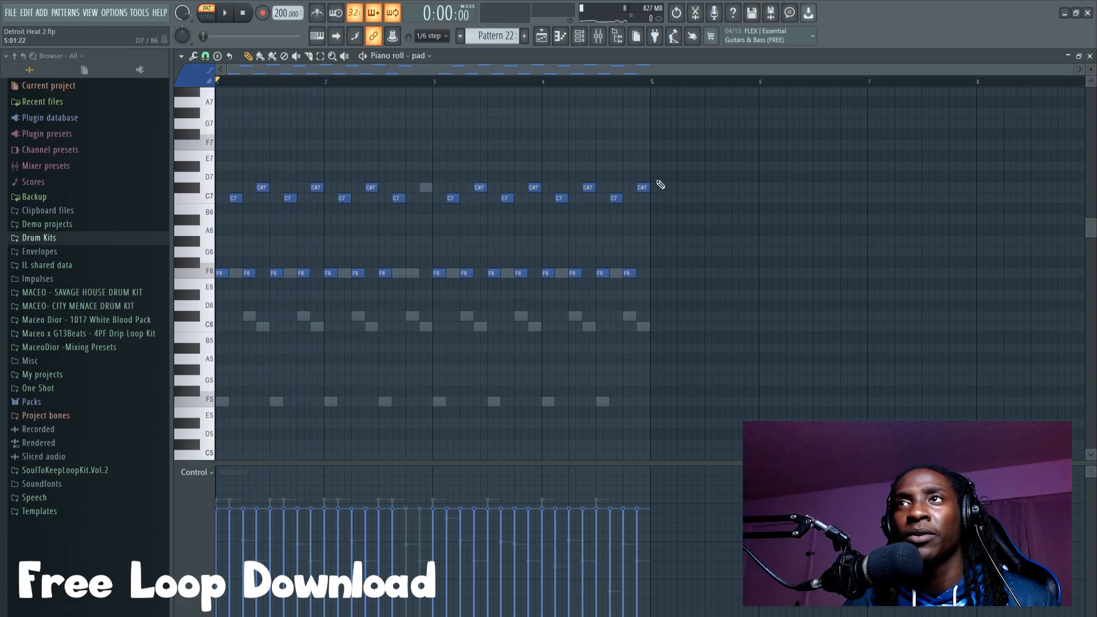
key(F6)
click(685, 284)
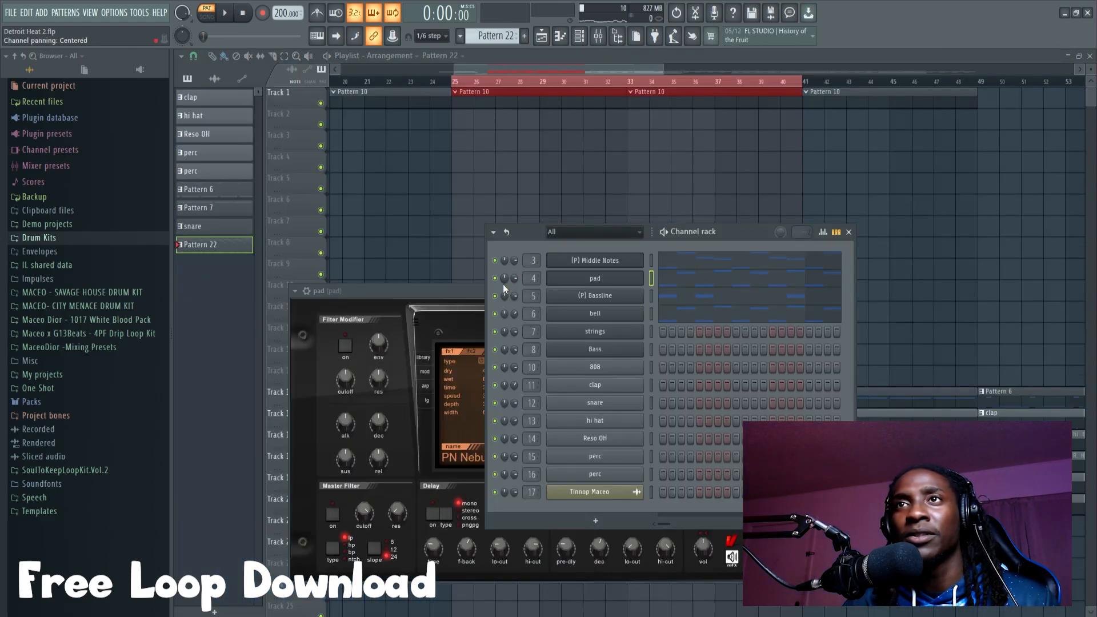
click(667, 280)
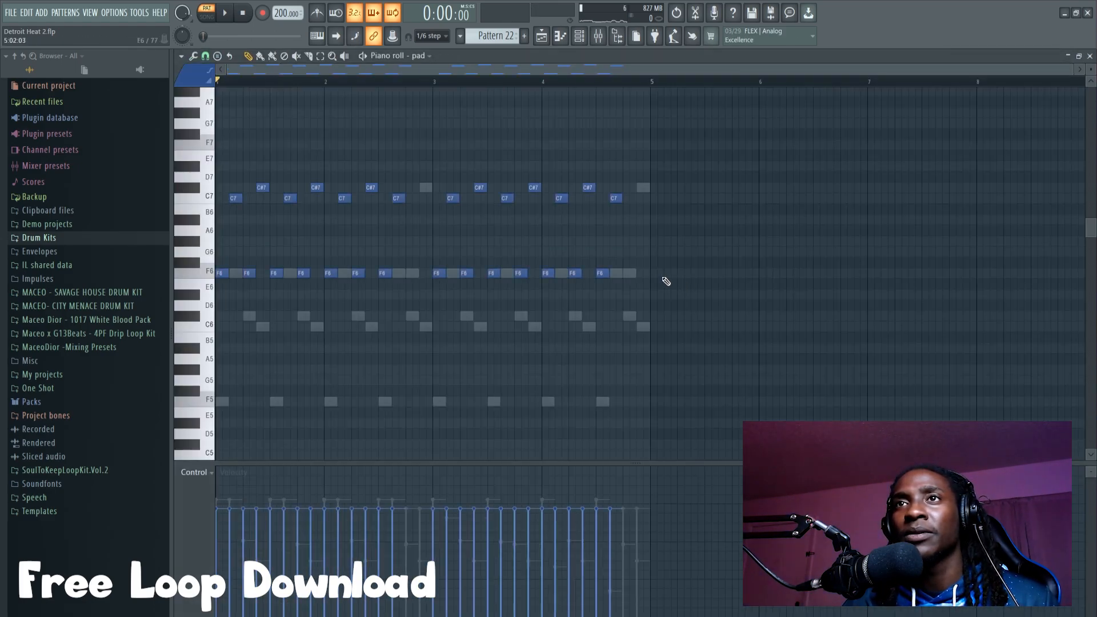
Step: Open the bell's piano roll, delete its last F6 and C#7 notes in bars 2 and 4, and play the layers
click(580, 37)
click(677, 306)
key(space)
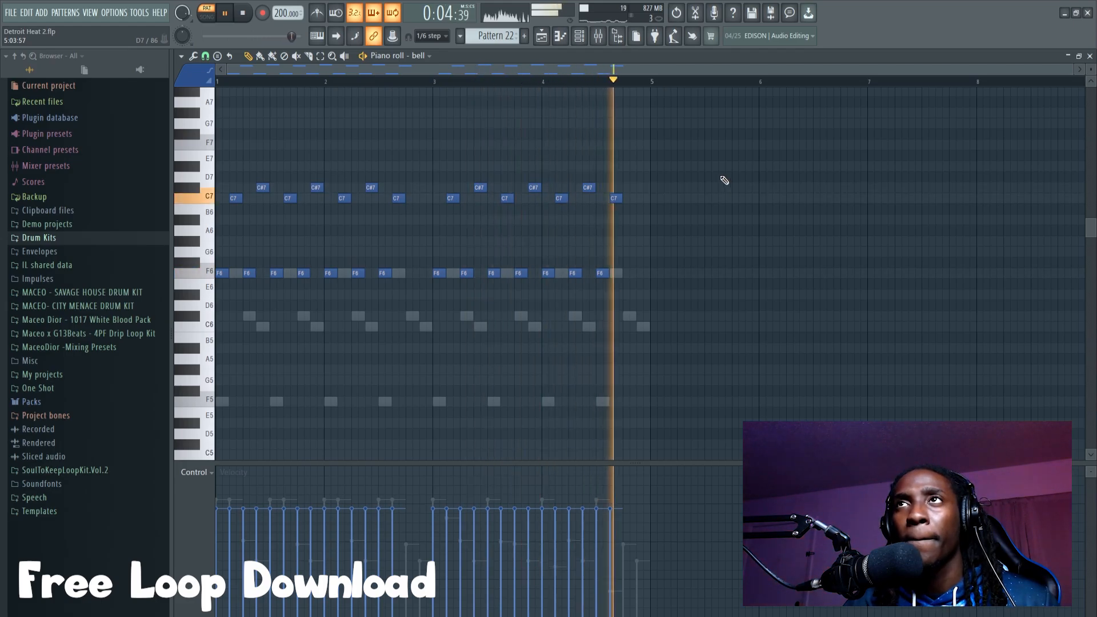
Step: Stop playback and open the strings channel's piano roll around the F5 to C7 range
click(580, 38)
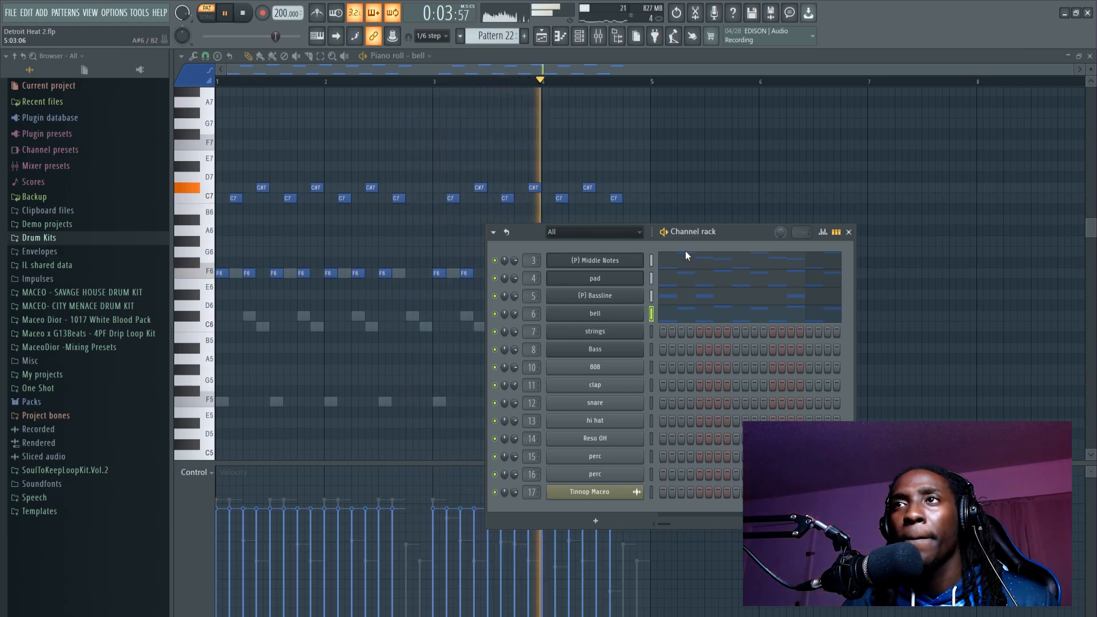
key(space)
right_click(630, 336)
click(661, 333)
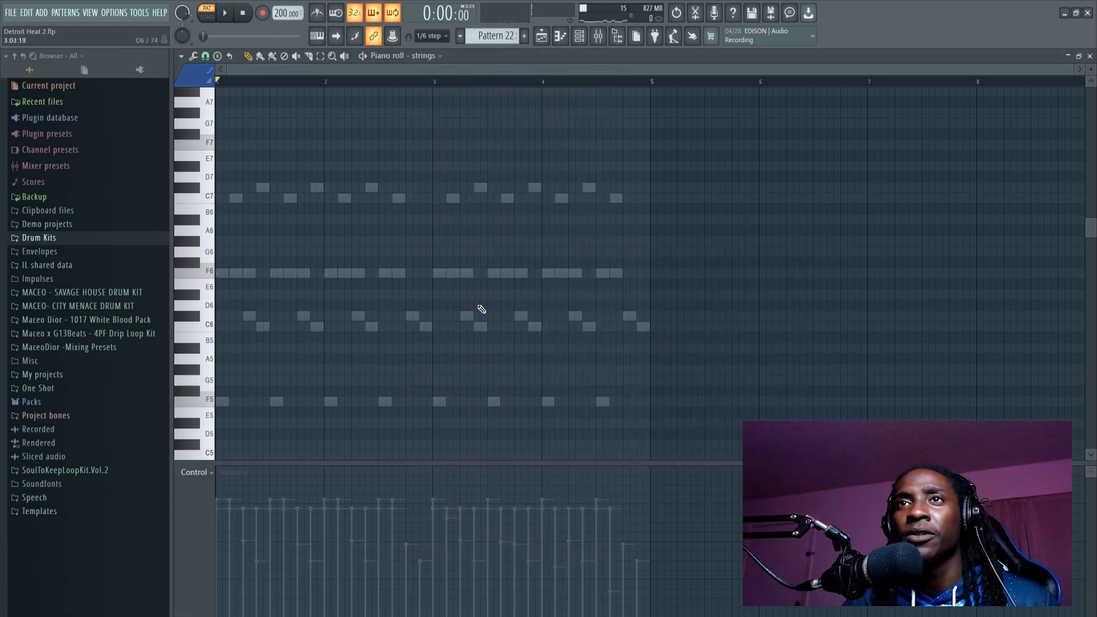
scroll(332, 283, down, 3)
scroll(337, 286, up, 3)
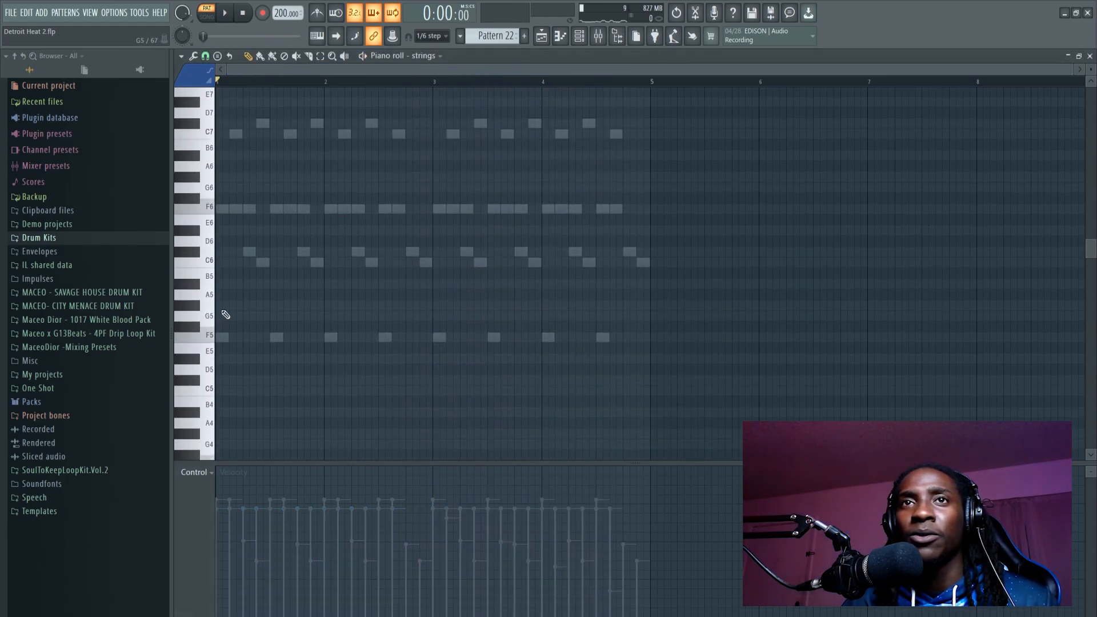
Step: Check the sound loaded in the strings channel's instrument and close its plugin window
click(583, 40)
click(572, 327)
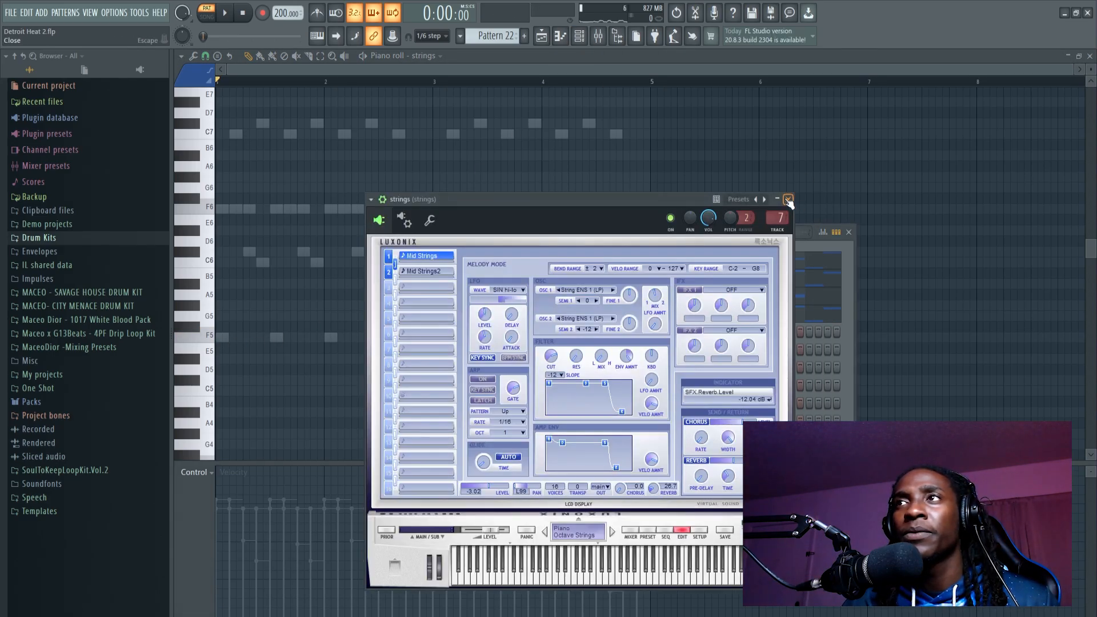
click(789, 200)
Step: Place long strings notes during playback: F5 across bars 1 and 2, C#6 in bar 3, and C6 in bar 4
click(210, 351)
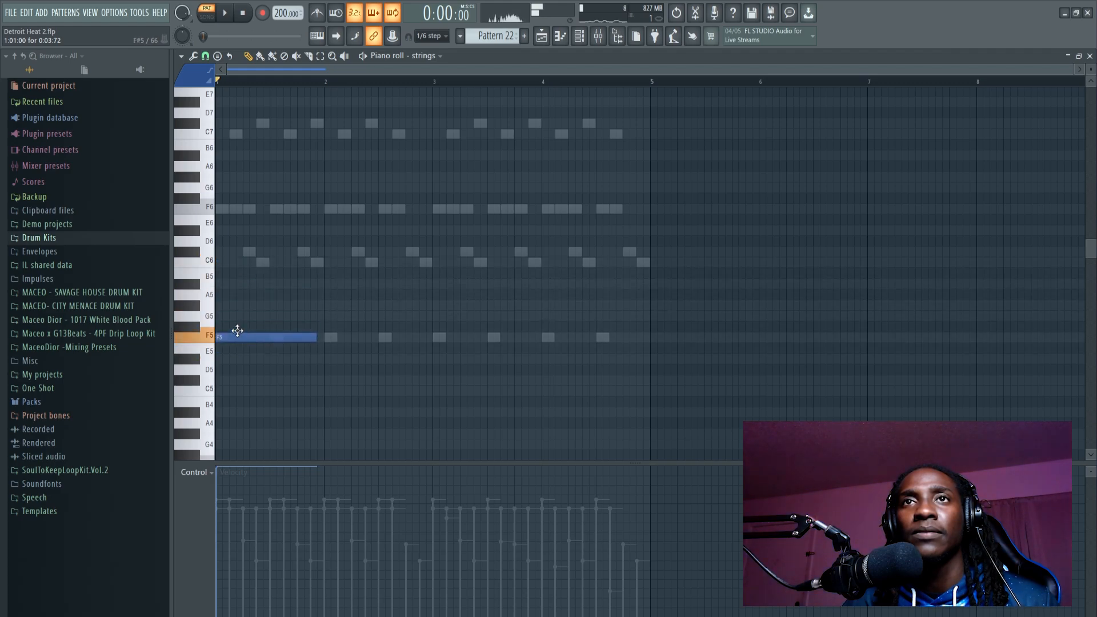
drag(317, 337, 432, 346)
key(space)
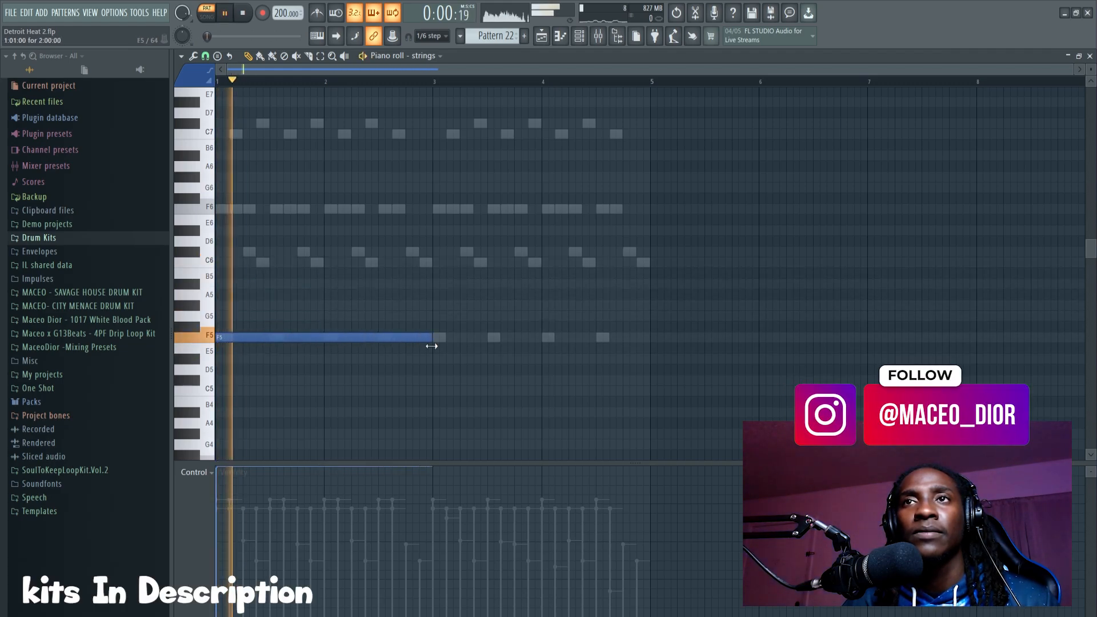
click(436, 252)
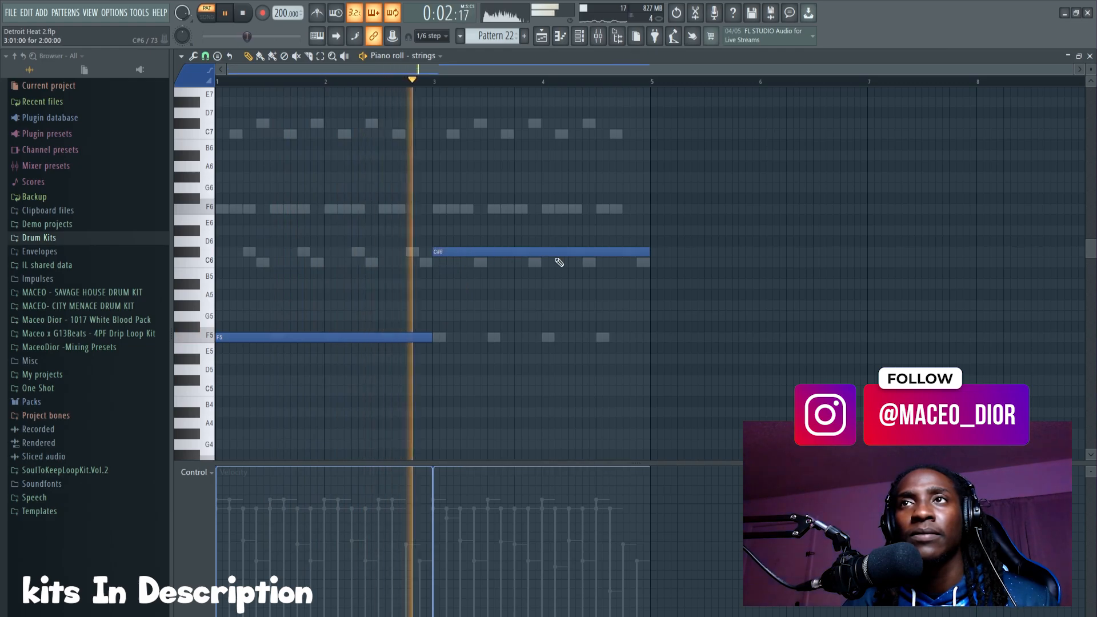
drag(649, 253, 565, 265)
click(550, 262)
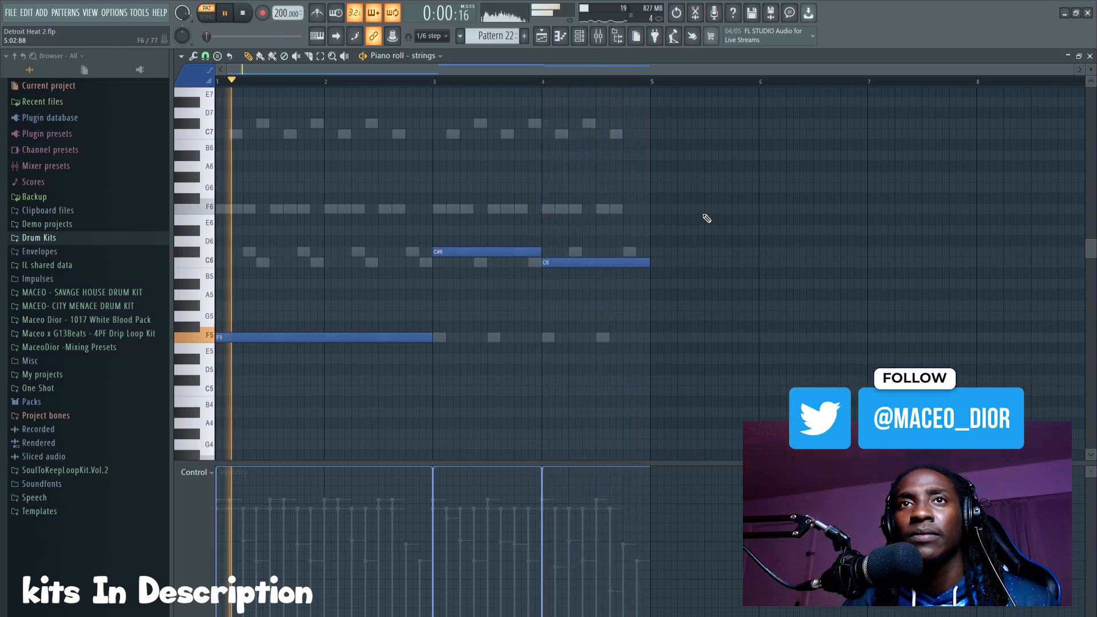
Step: Copy all the strings notes one octave higher, to F6 in bars 1 and 2, C#7 in bar 3 and C7 in bar 4
key(ctrl+s)
scroll(707, 219, down, 3)
drag(666, 164, 268, 285)
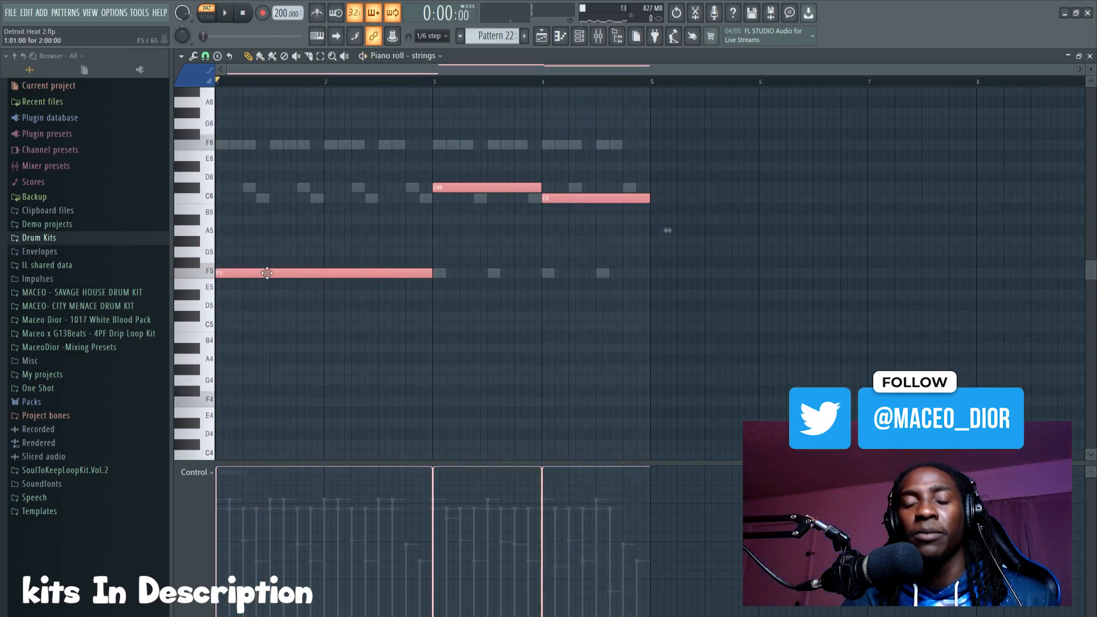
key(ctrl+c)
key(ctrl+v)
key(ctrl+Up)
scroll(296, 275, up, 7)
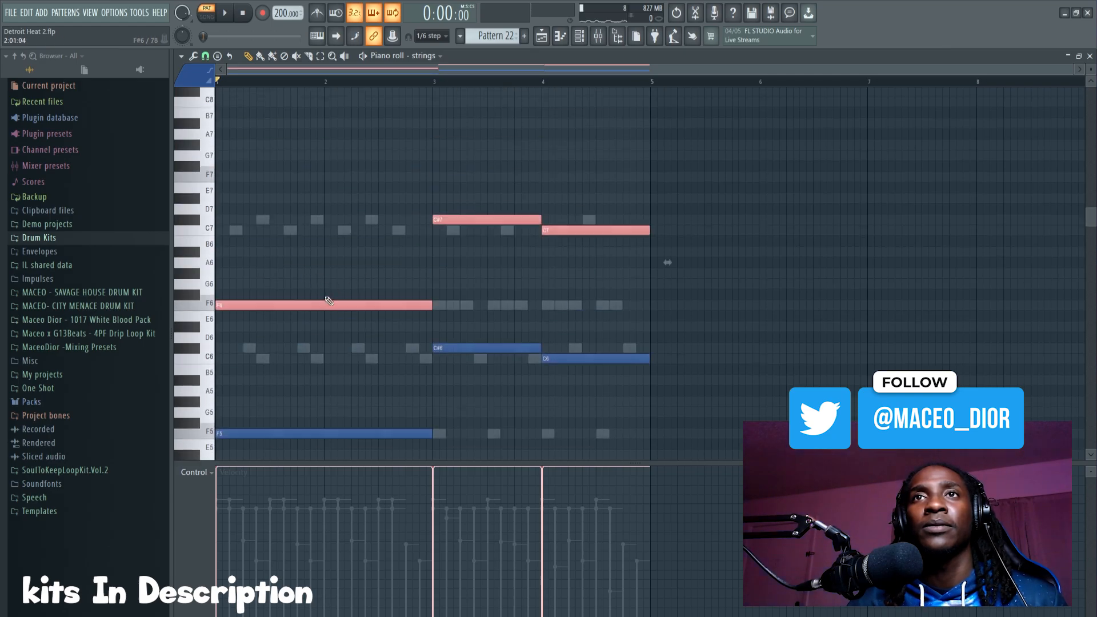
Step: Copy the upper strings notes another octave up, to F7, C#8 and C8, and play the three-octave stack
key(ctrl+c)
key(ctrl+v)
key(ctrl+Up)
key(space)
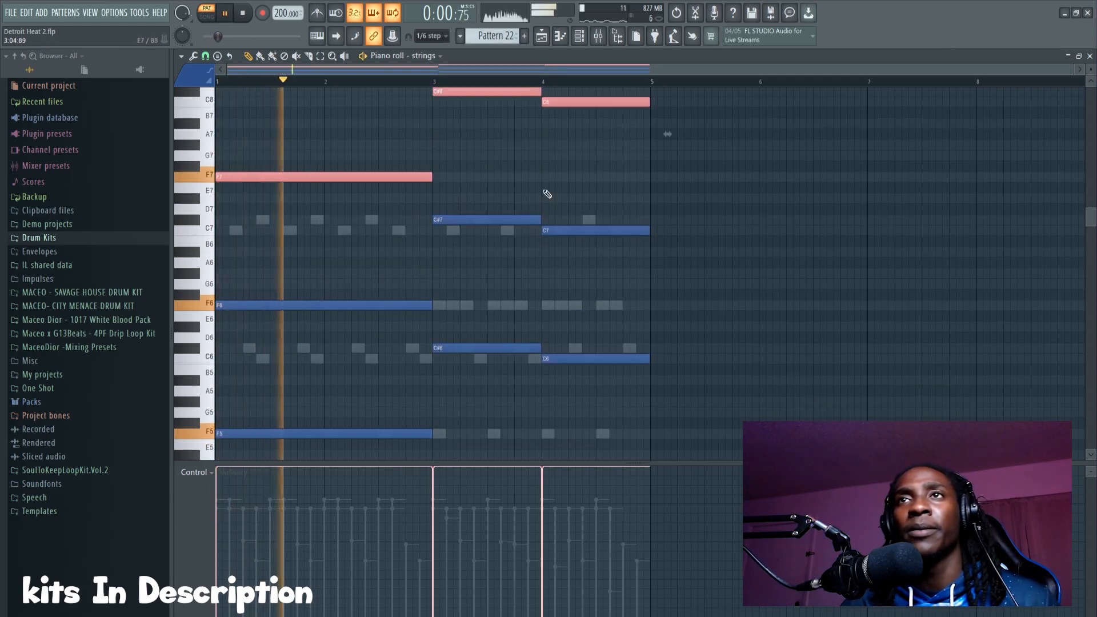
scroll(577, 193, up, 4)
ctrl+click(735, 207)
key(space)
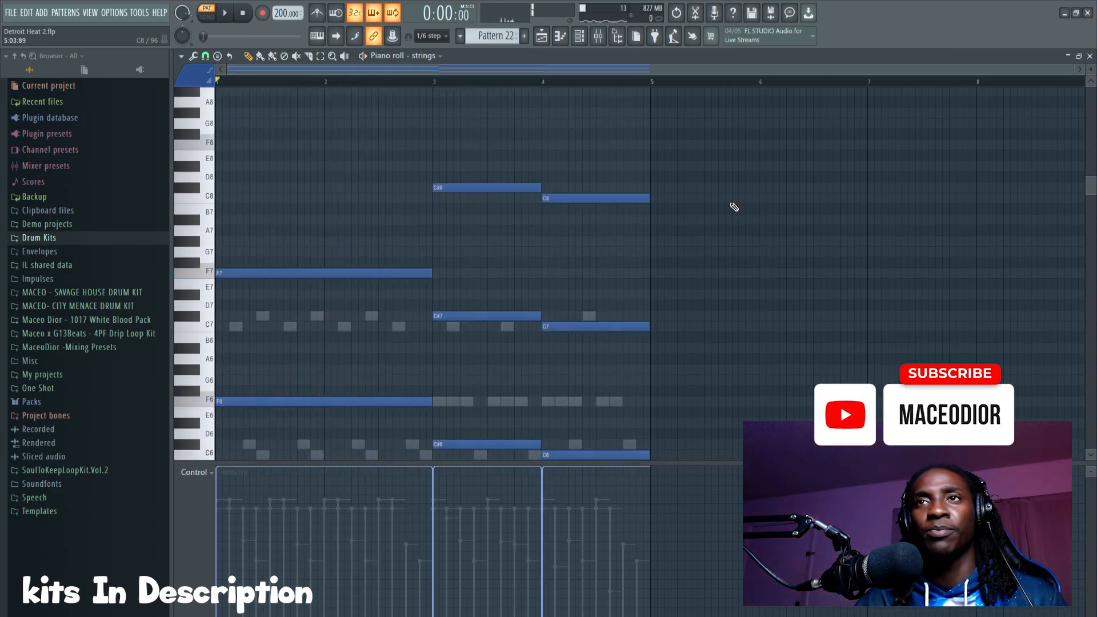
Step: Move the whole strings stack down one octave so its F notes sit at F4, F5 and F6, and audition it
key(ctrl+z)
key(space)
scroll(657, 184, down, 7)
scroll(720, 209, up, 1)
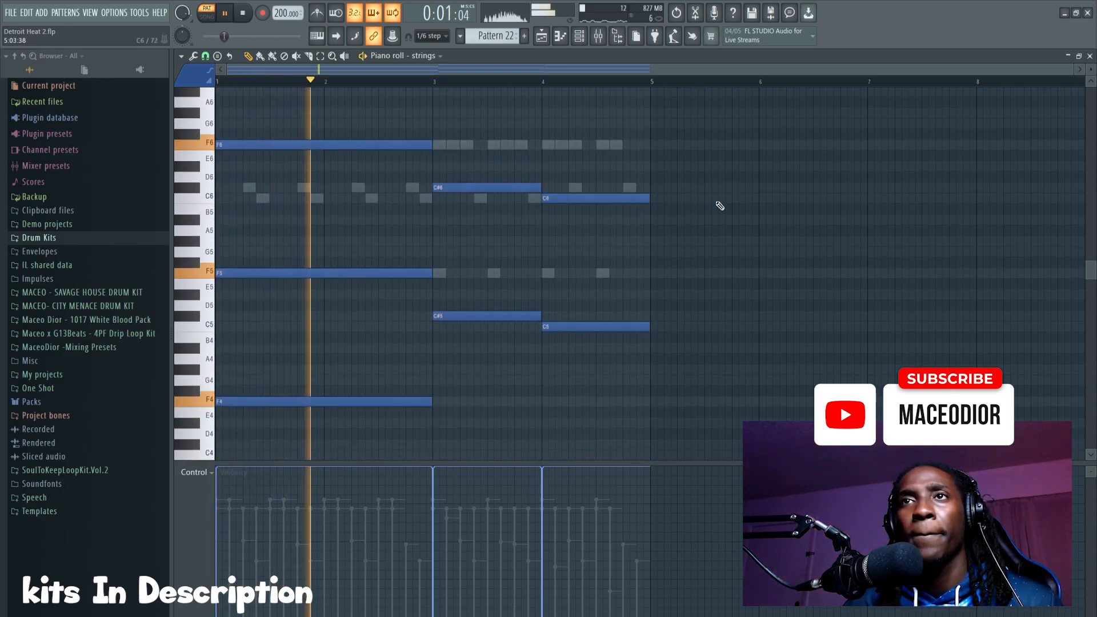
scroll(722, 210, down, 2)
scroll(723, 211, up, 2)
scroll(725, 213, down, 2)
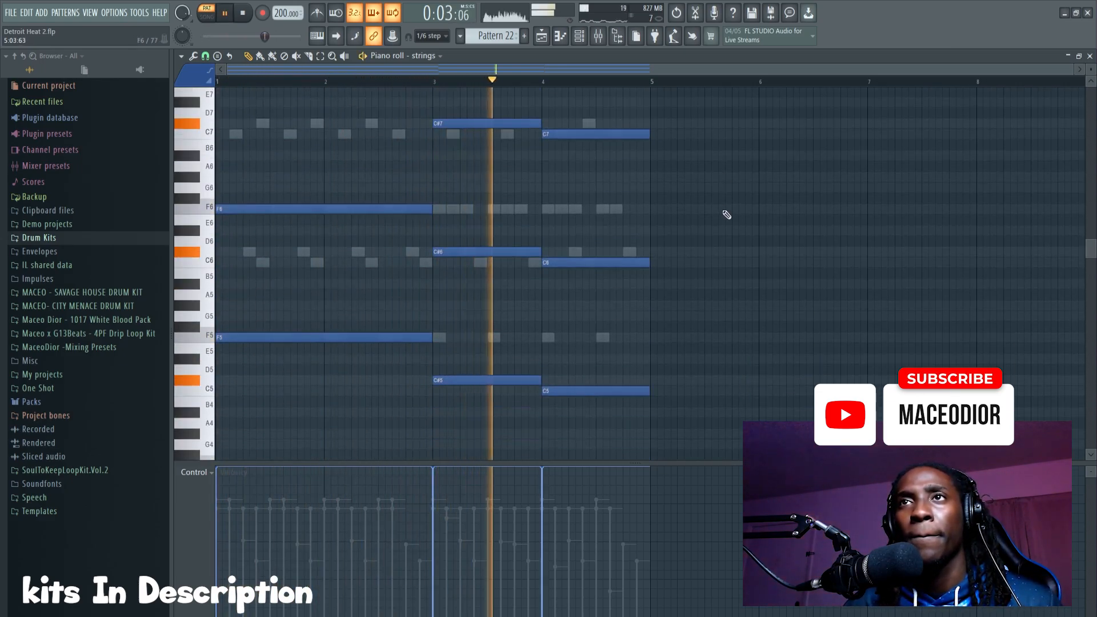
scroll(725, 216, down, 2)
key(space)
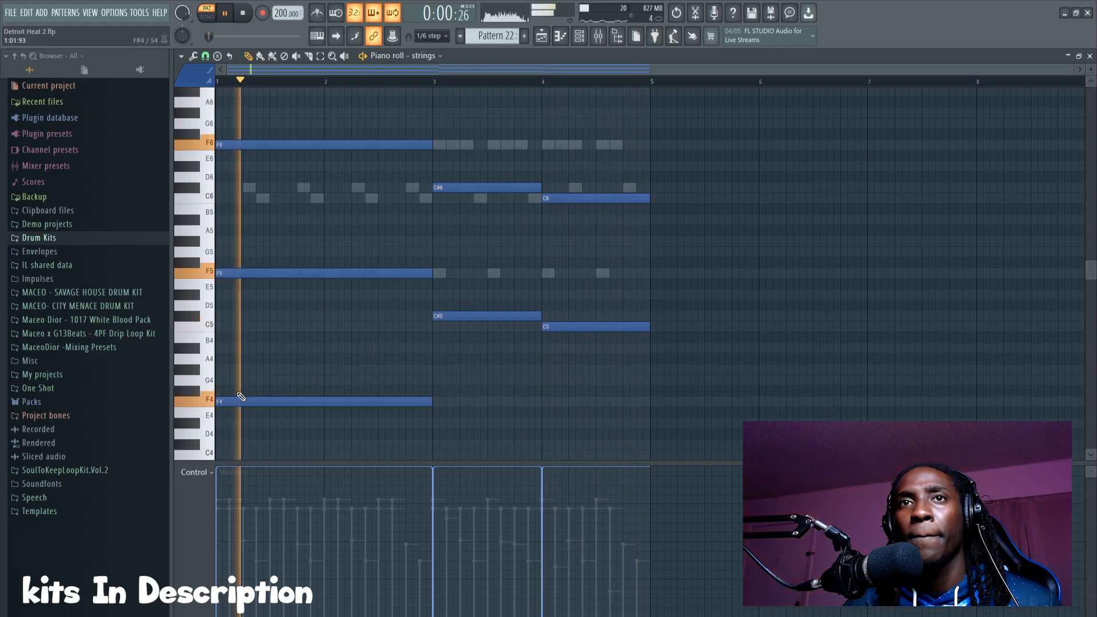
Step: Open the Bass channel's piano roll and place two short notes each at the starts of bar 1 on F4 and bar 3 on C#5
click(201, 406)
click(658, 351)
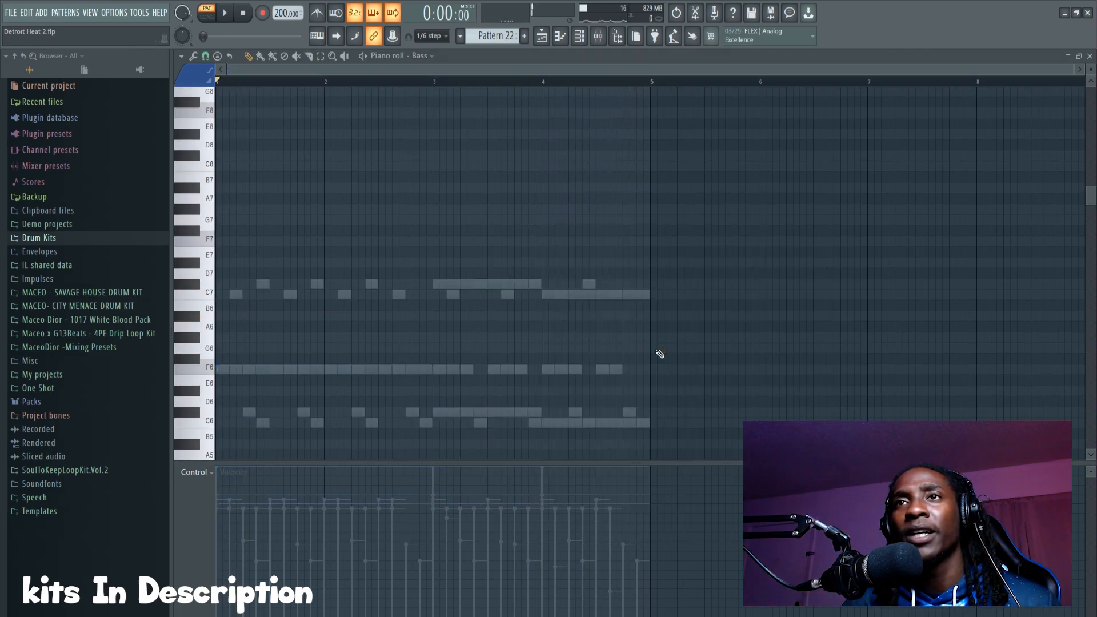
scroll(419, 361, down, 10)
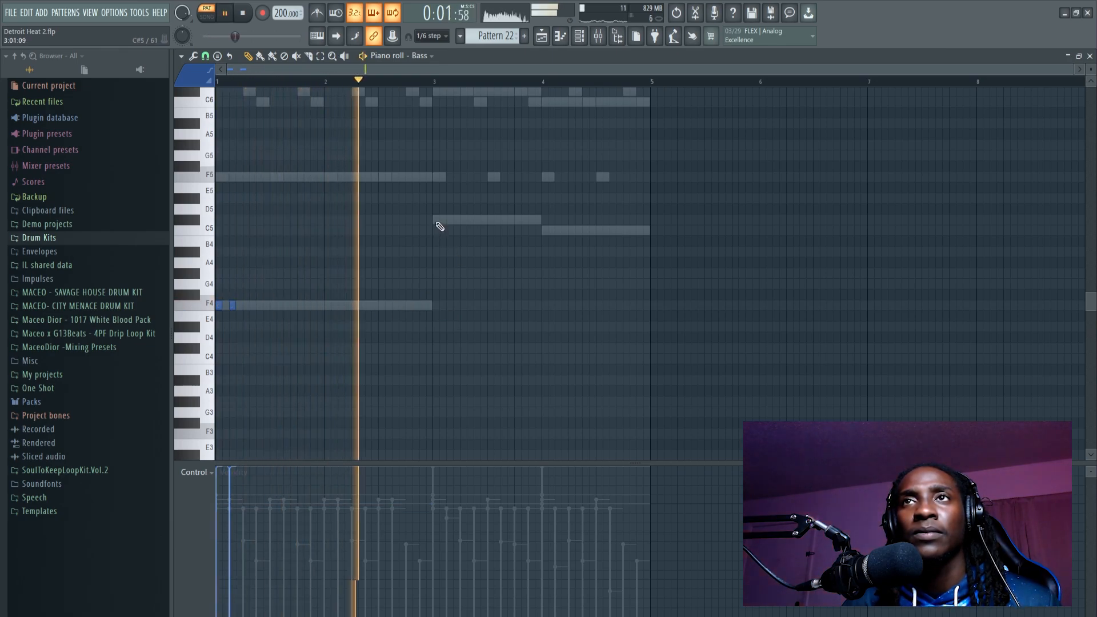
click(435, 221)
click(450, 220)
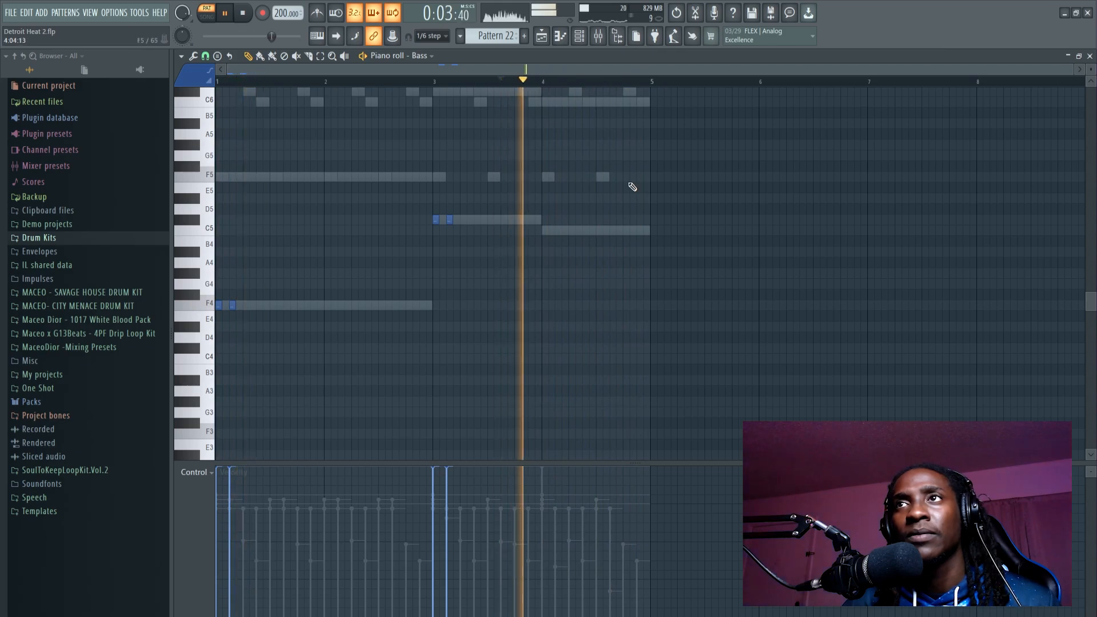
Step: Extend the bass rhythm with more F4 notes in bars 1 and 2, C#5 notes in bar 3 and C5 notes in bar 4
click(597, 230)
click(613, 231)
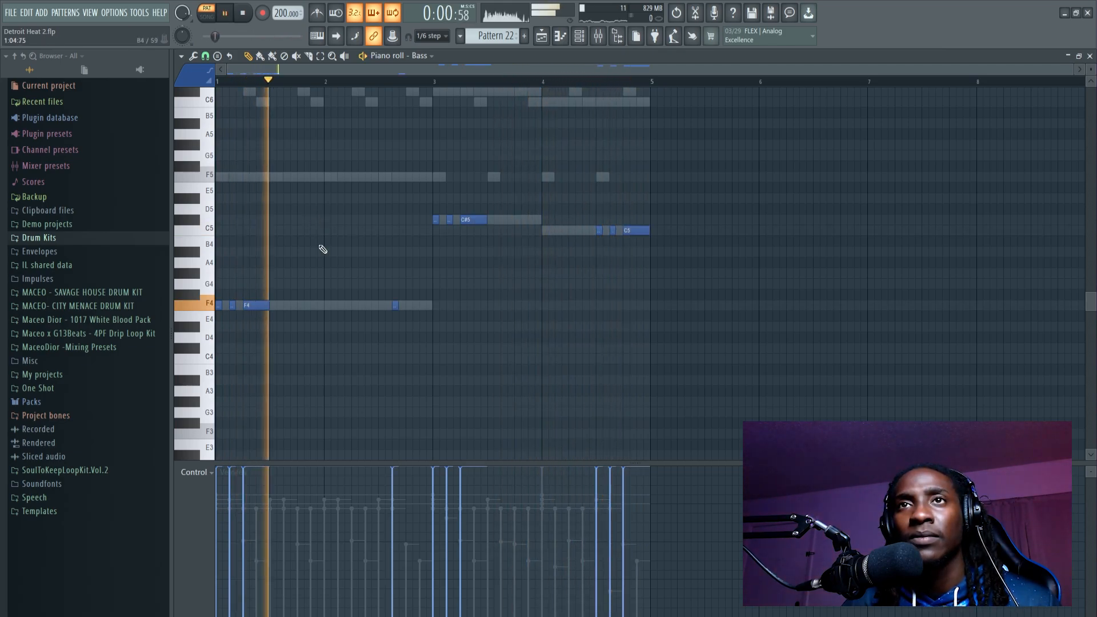
click(353, 305)
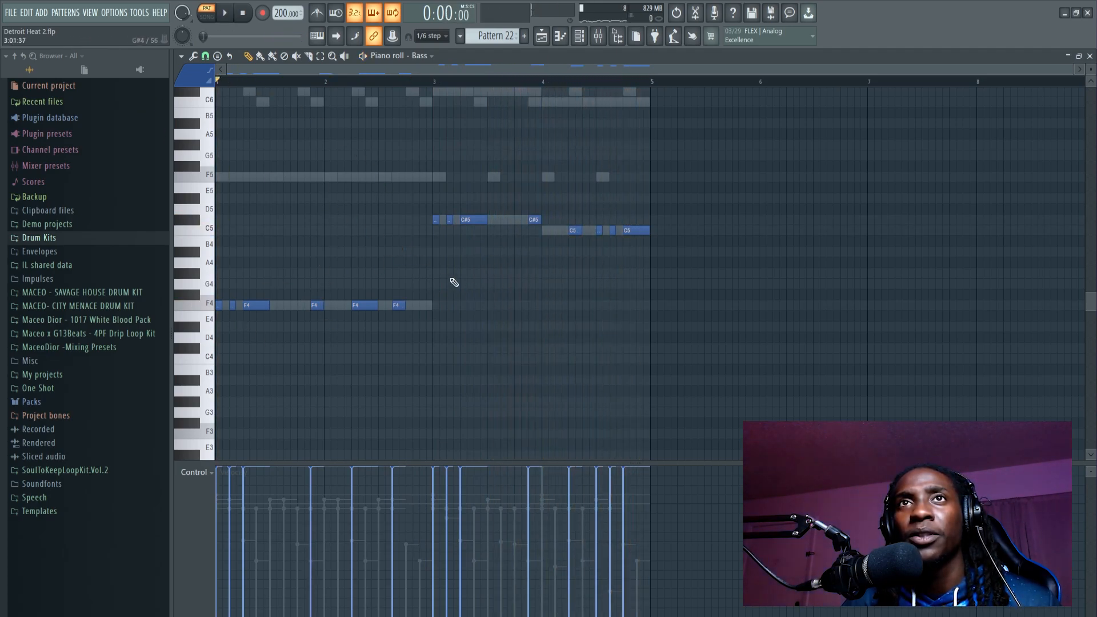
Step: Add short G#4 bass notes at the ends of bars 2 and 4, and transpose the whole bassline down one octave
scroll(467, 219, up, 3)
key(space)
scroll(468, 219, down, 2)
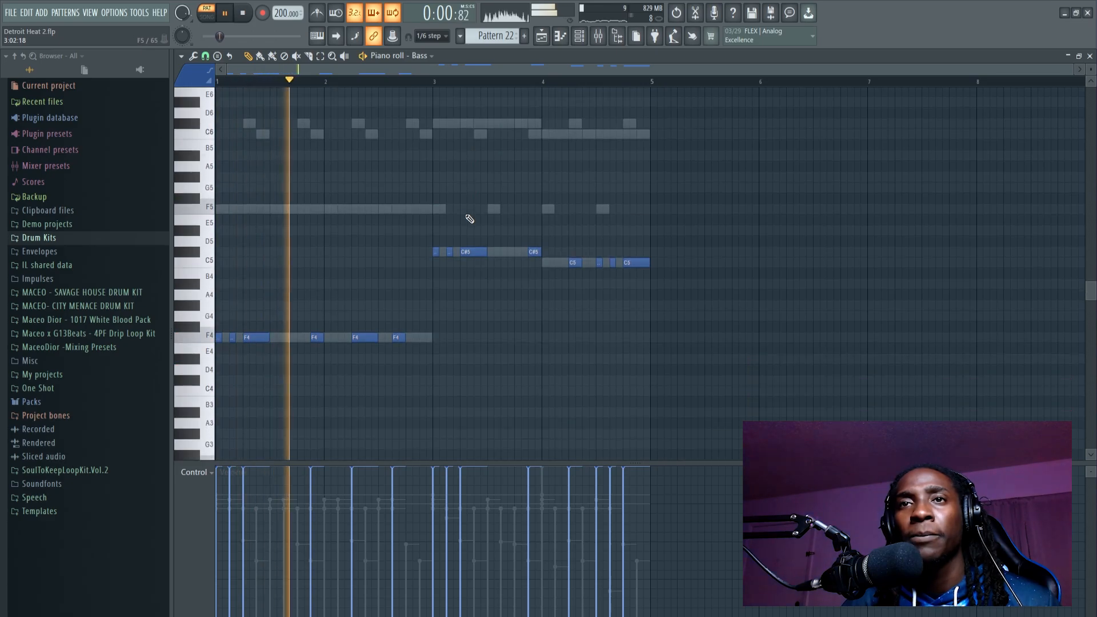
scroll(471, 206, up, 4)
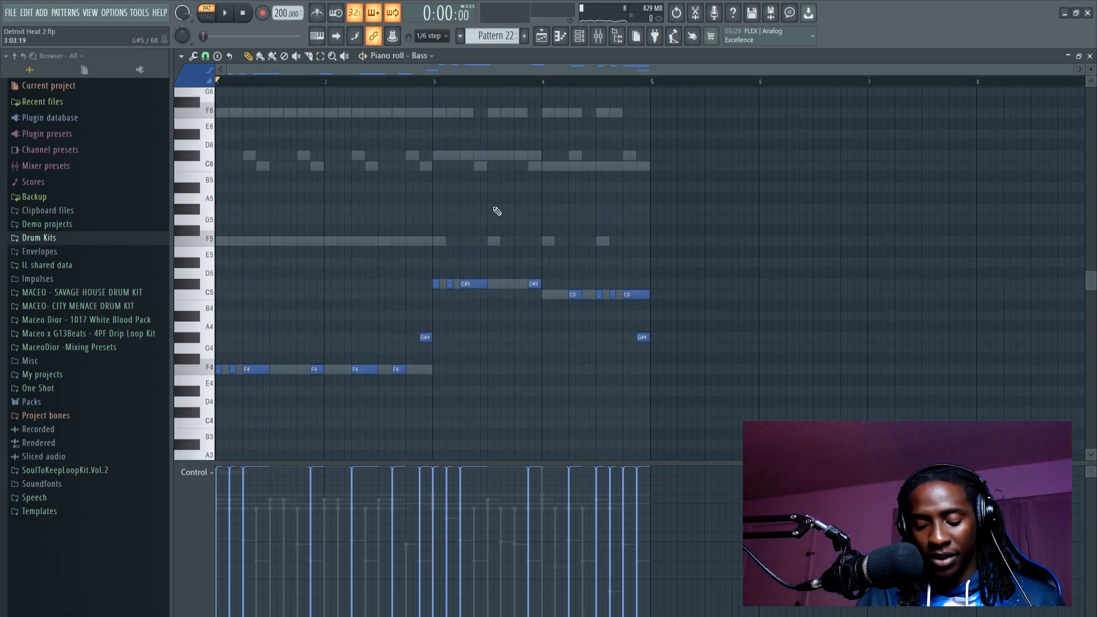
key(space)
scroll(567, 131, down, 2)
Step: Show the channel rack, adjust the Bass channel's volume while the pattern plays, and stop playback
click(580, 37)
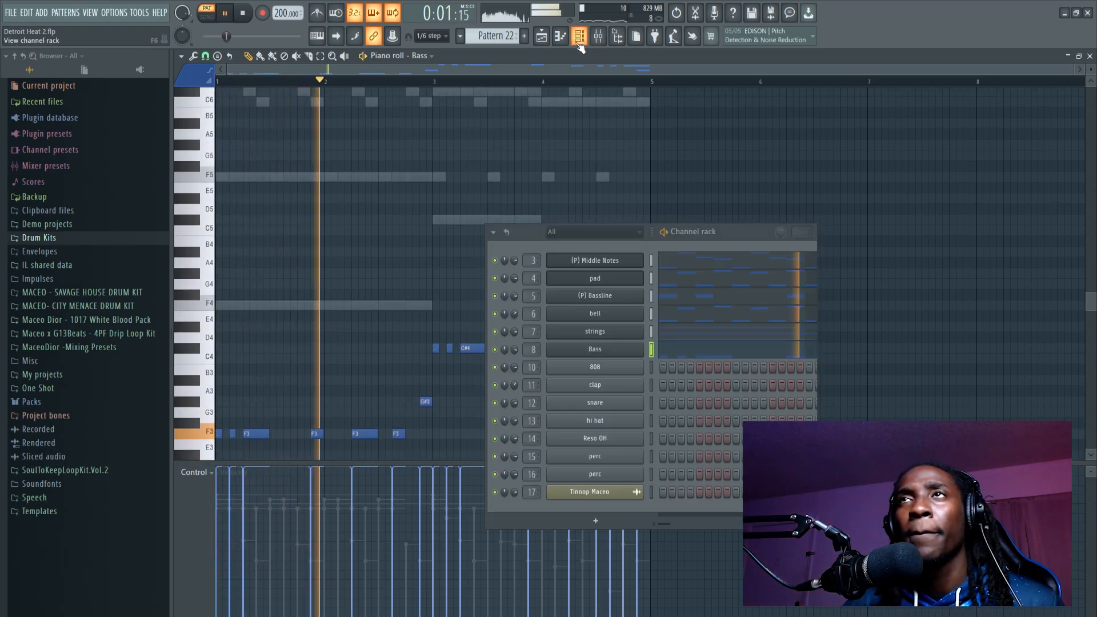
drag(514, 349, 514, 327)
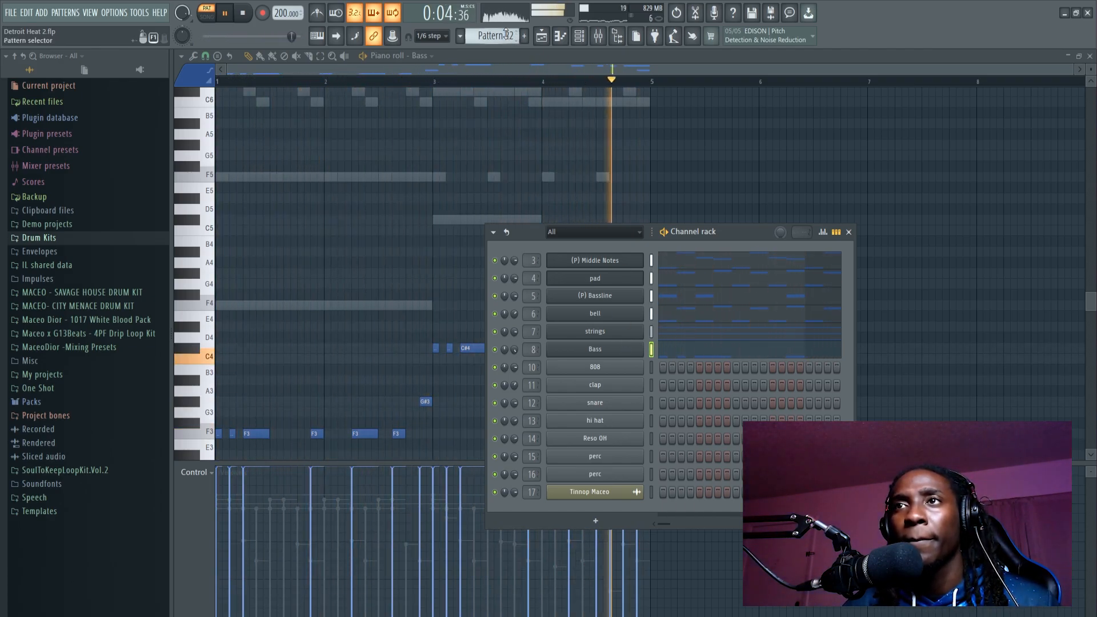
key(space)
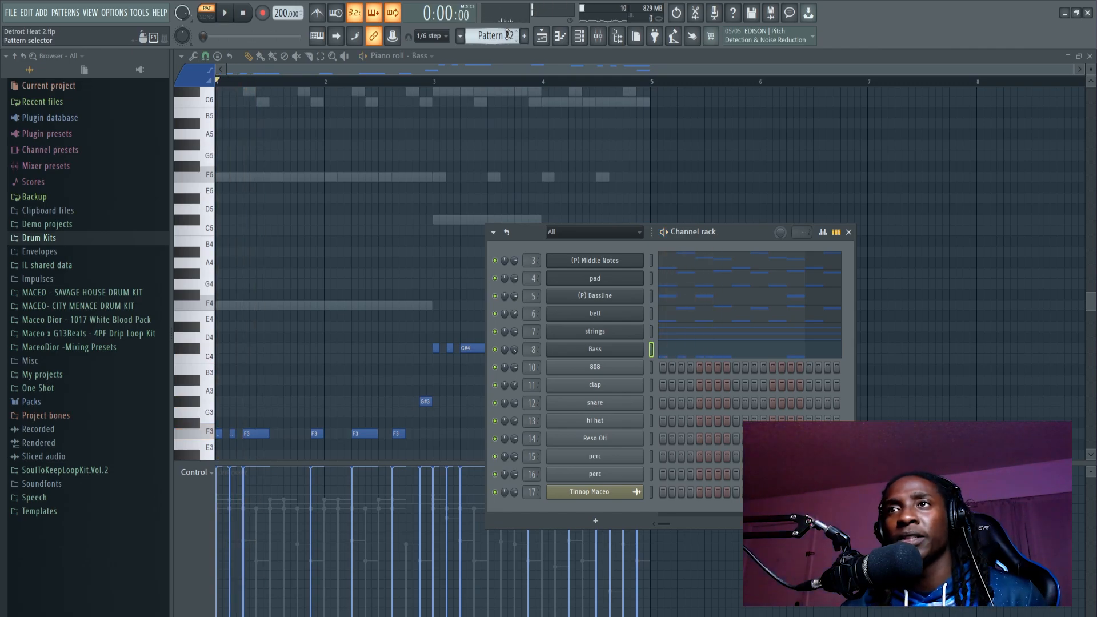
Step: Browse the patterns to Pattern 7 and open its 808 notes in the piano roll
scroll(494, 38, down, 1)
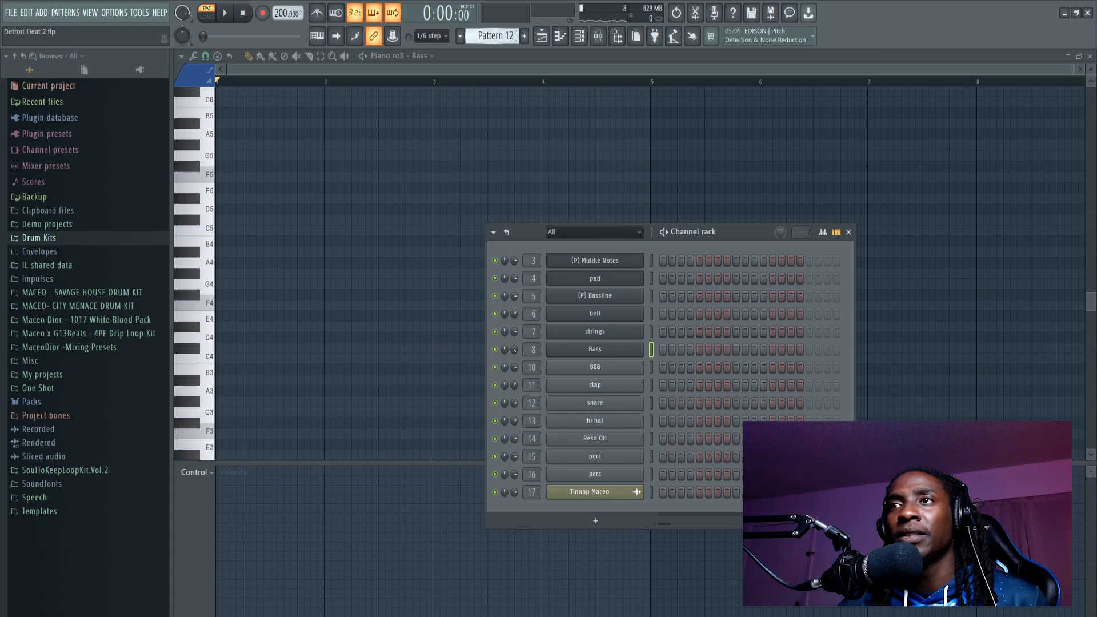
scroll(494, 37, up, 2)
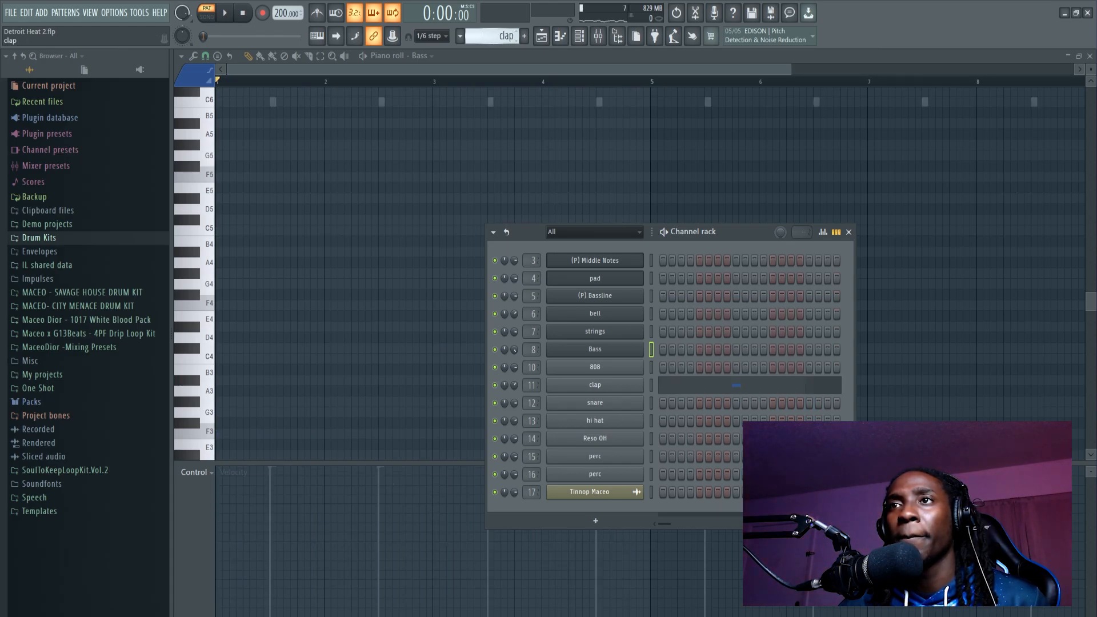
scroll(494, 36, up, 2)
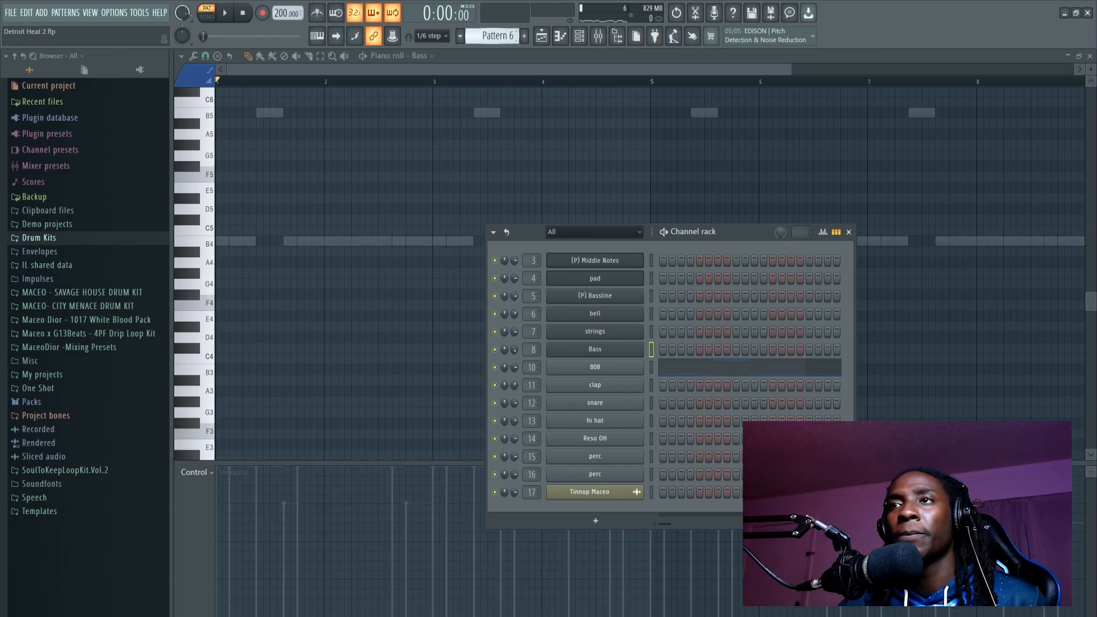
scroll(495, 36, down, 1)
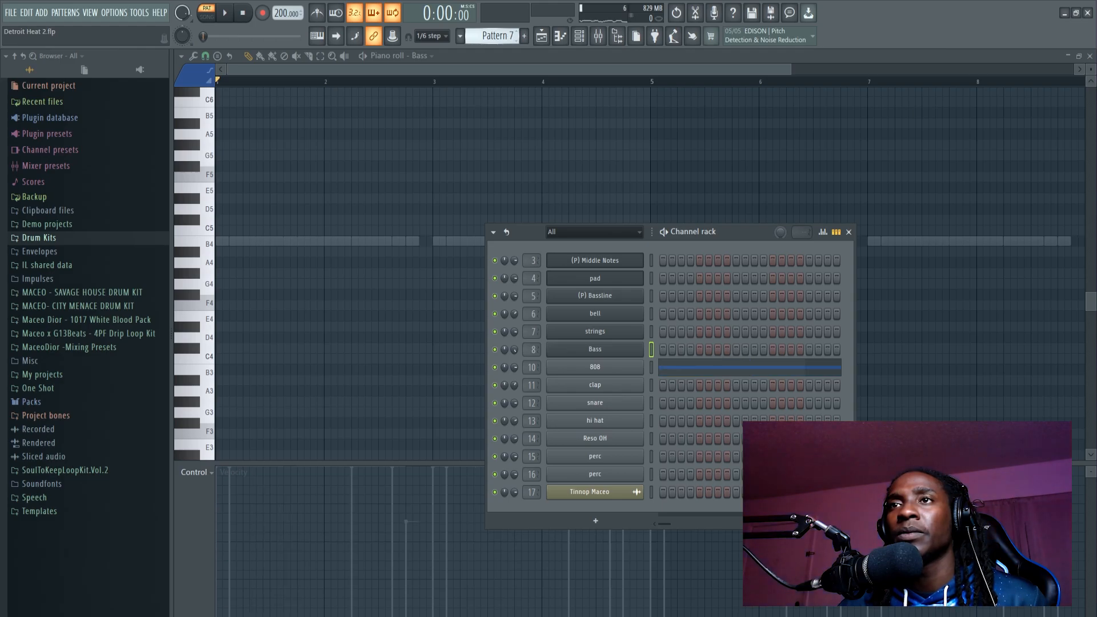
click(673, 369)
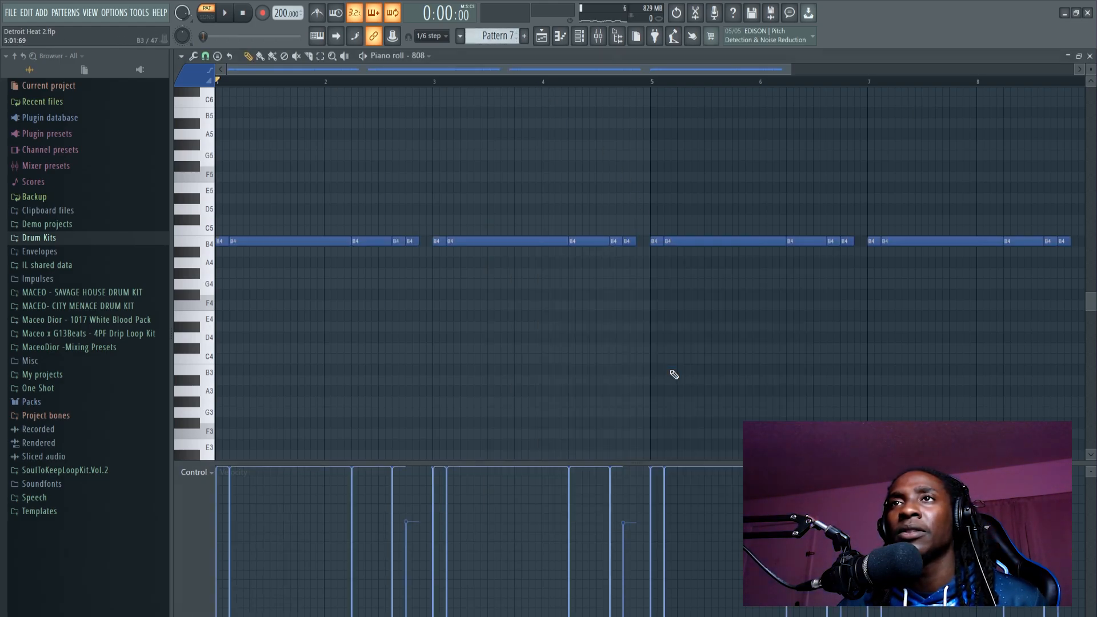
Step: Transpose all the 808 notes in Pattern 7 up to F5
scroll(491, 91, down, 6)
scroll(488, 183, up, 7)
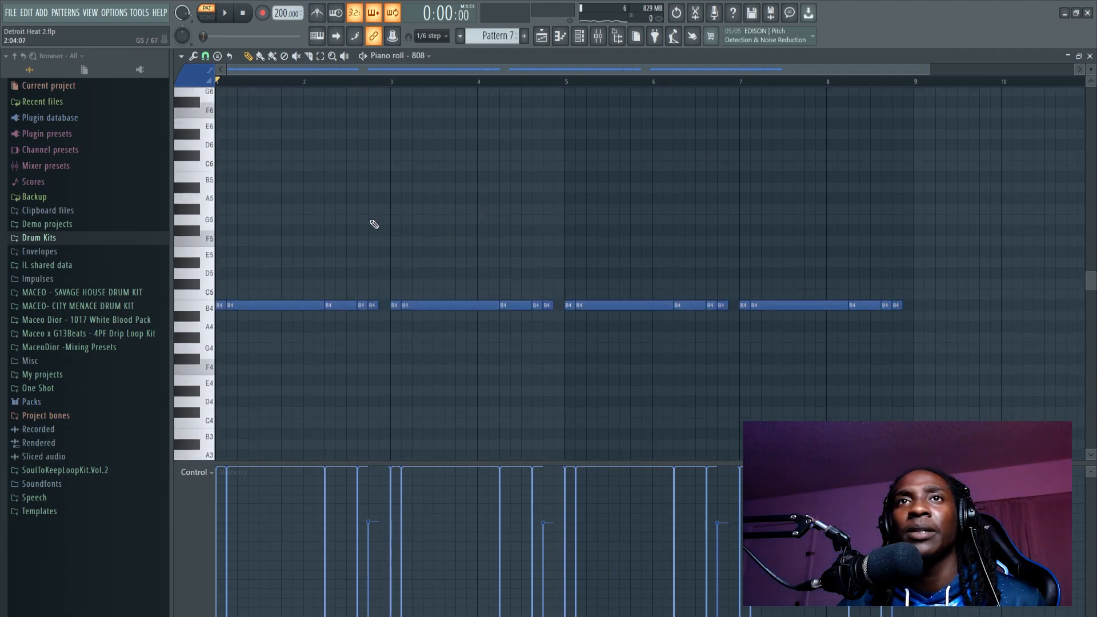
key(Up)
key(Up)
key(Up)
key(Up)
key(Up)
key(Up)
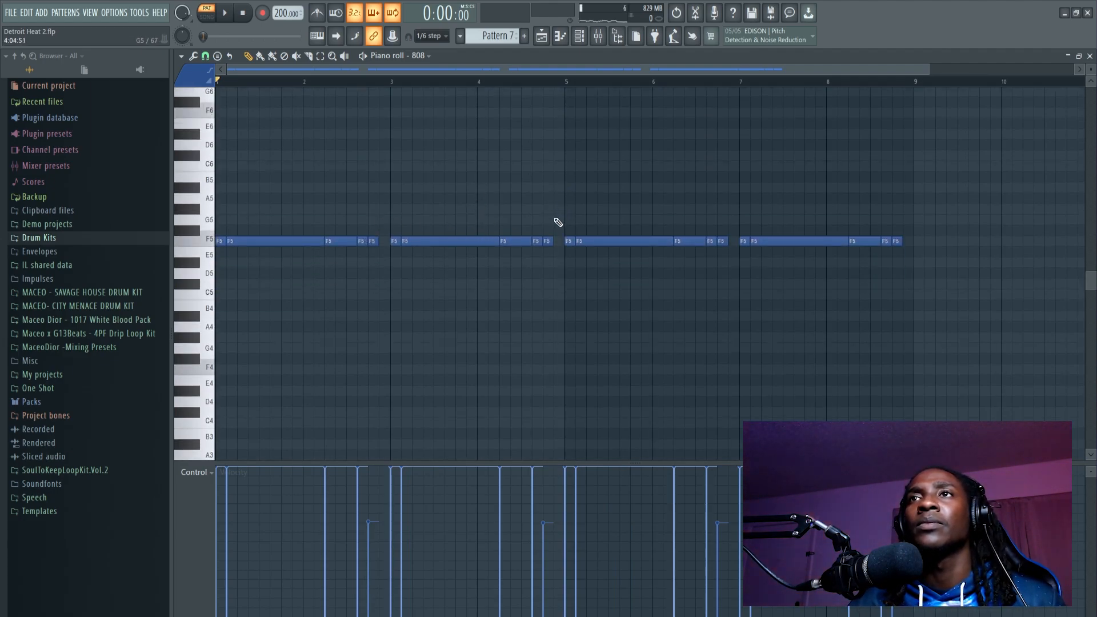
Step: Raise the 808 notes in bars 3 and 4 to C#6, and set the last three of them to C6
drag(493, 255, 399, 255)
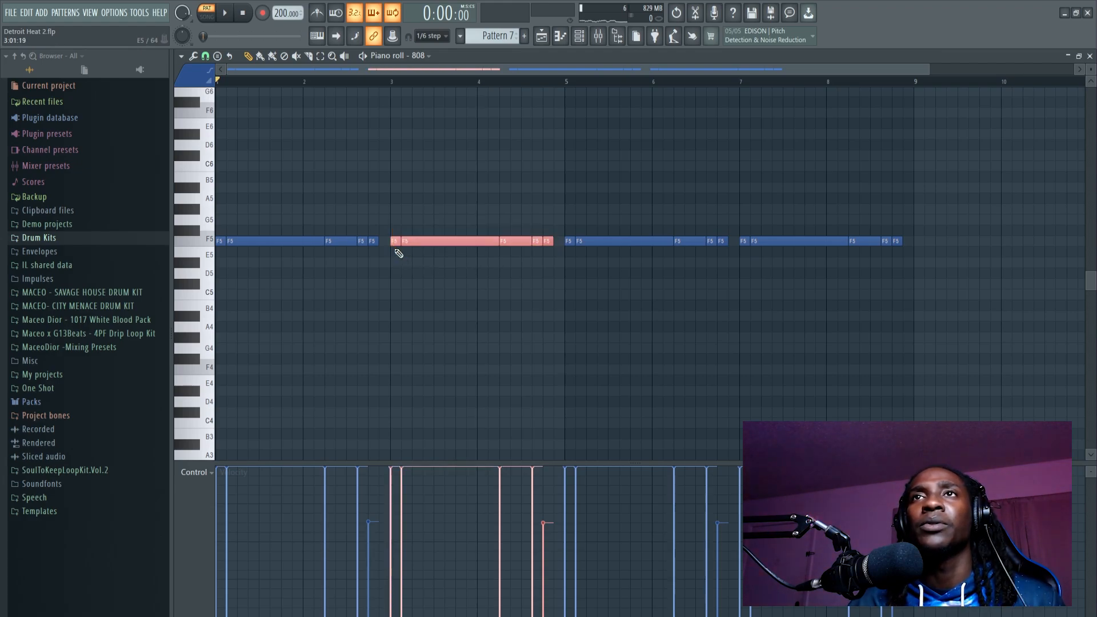
key(Up)
key(Up)
key(Up)
key(Up)
key(Up)
key(Up)
key(Up)
key(Up)
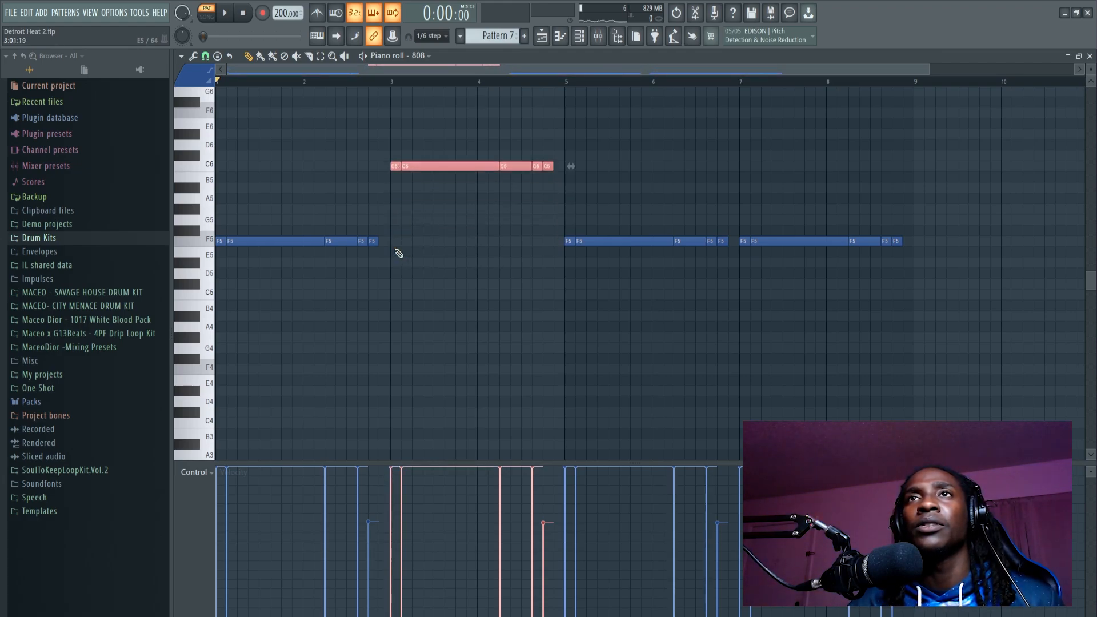
click(537, 203)
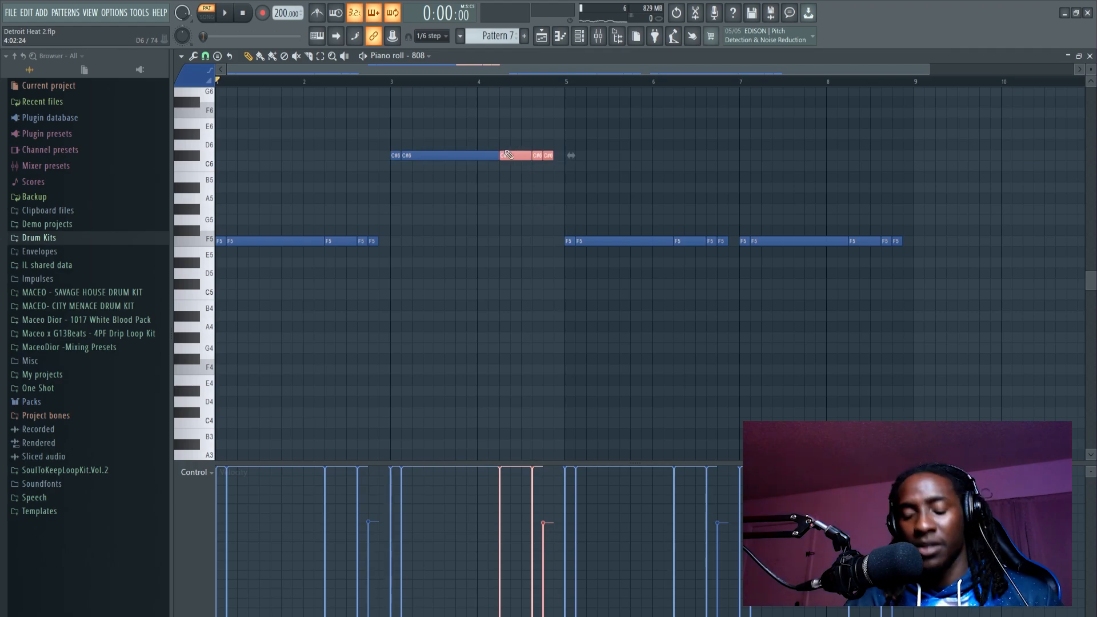
key(shift+Down)
key(shift+Right)
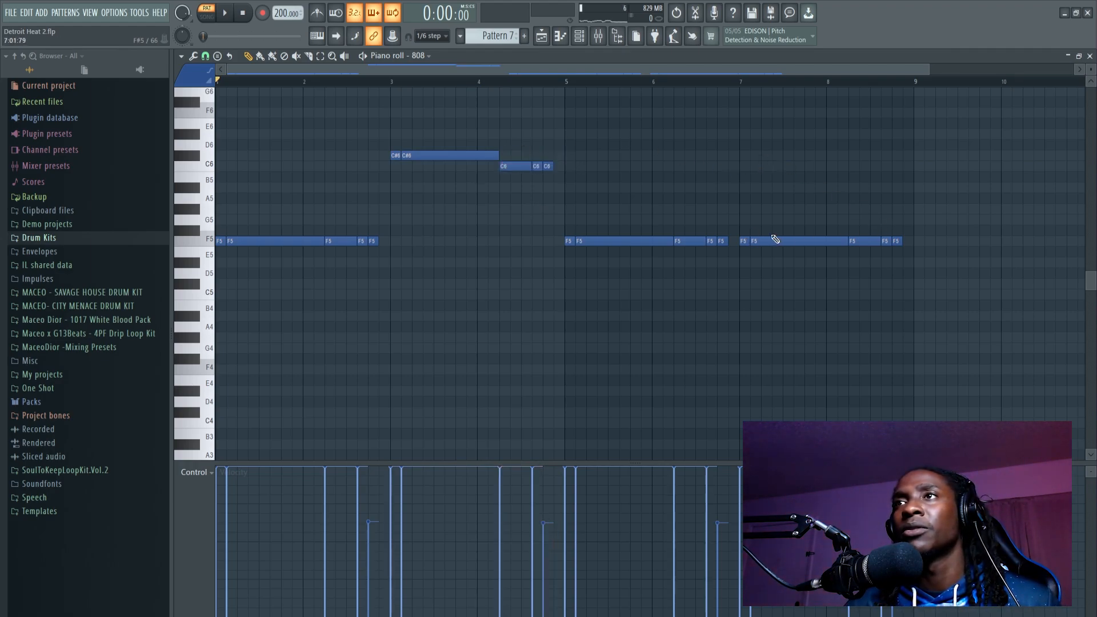
Step: Raise the first two 808 notes of bar 7 to C#6 and the last three notes of bar 8 to C6
drag(825, 227, 750, 270)
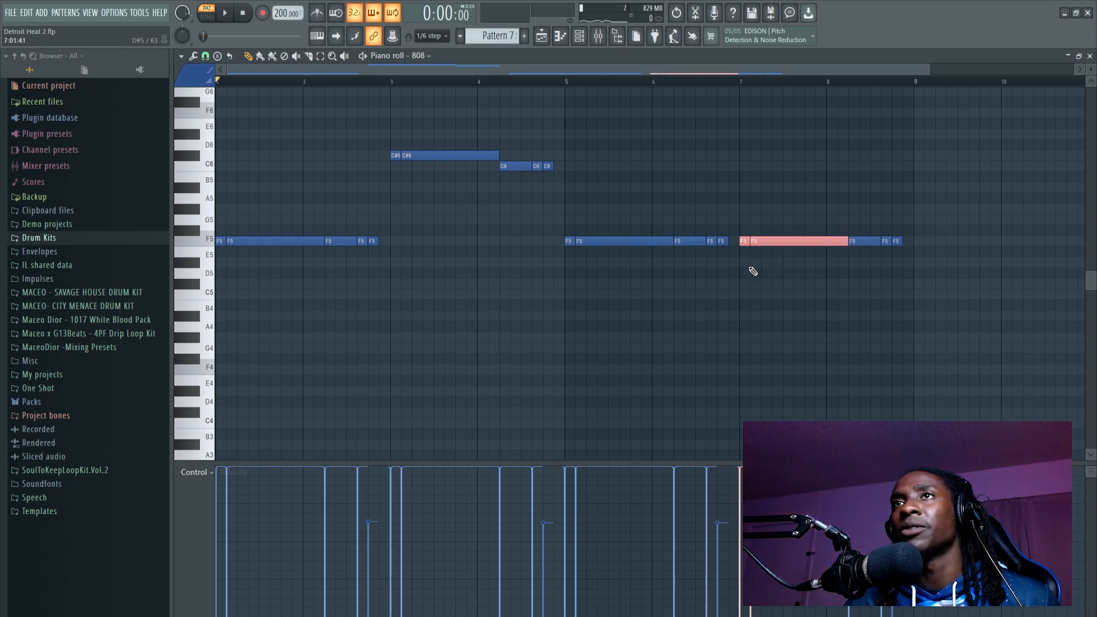
key(shift+Up)
key(shift+Up)
key(shift+Up)
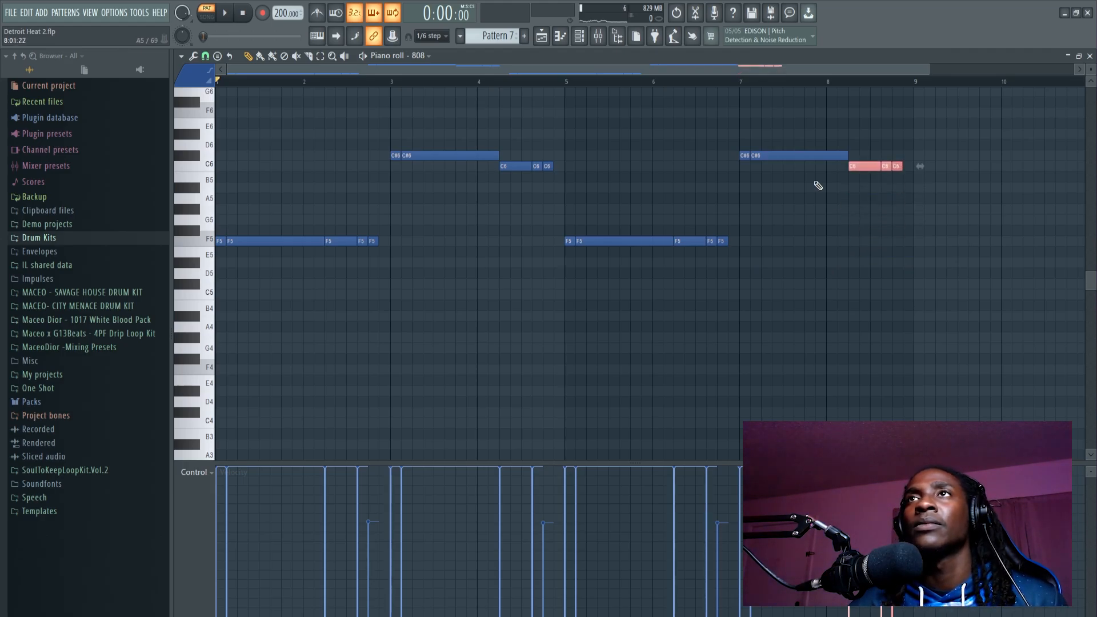
Step: Open the playlist, mute the clap, snare, hi hat, Reso OH and perc channels, and play the arrangement from bar 25
click(589, 40)
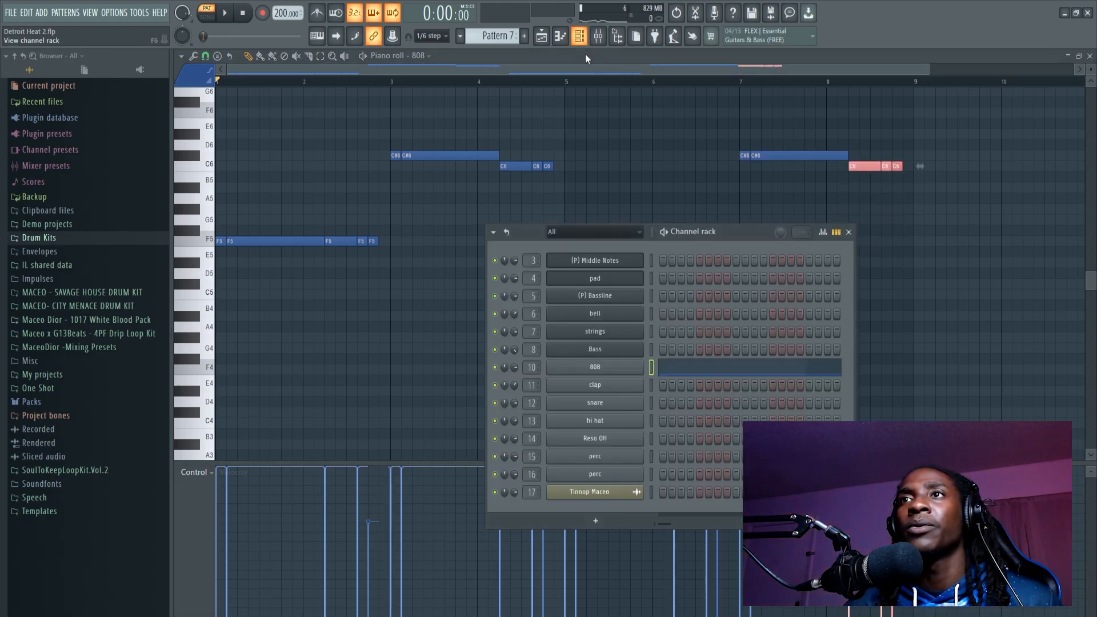
click(540, 37)
key(space)
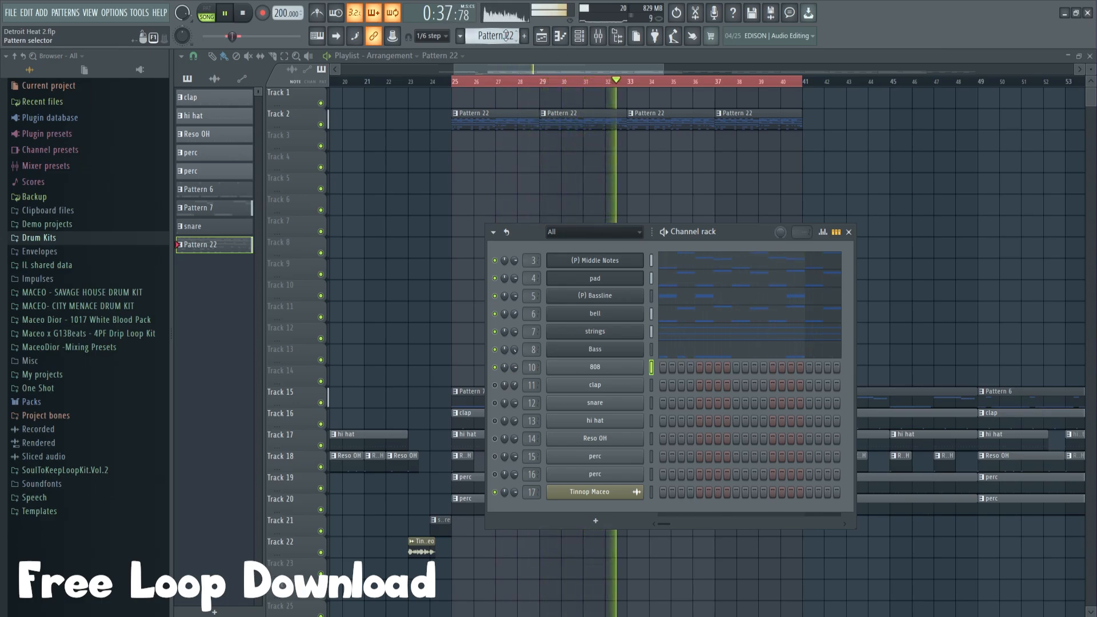
key(space)
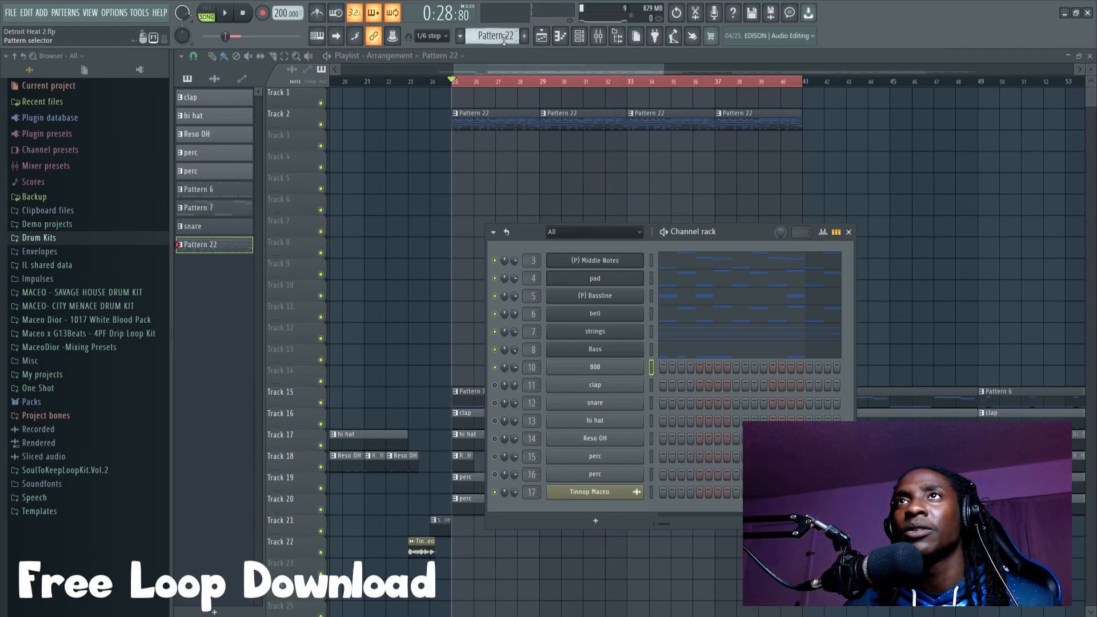
Step: Switch to Pattern 6 and retune its 808 notes to F5, C#6 and C6 with F6 octave accents
scroll(495, 36, up, 1)
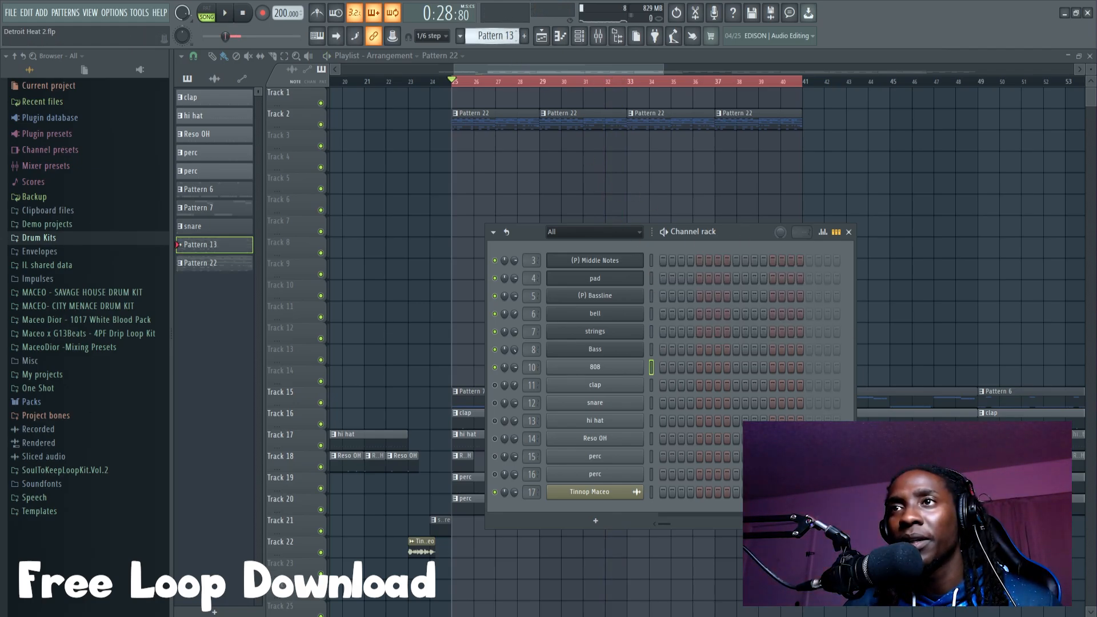
scroll(494, 36, down, 2)
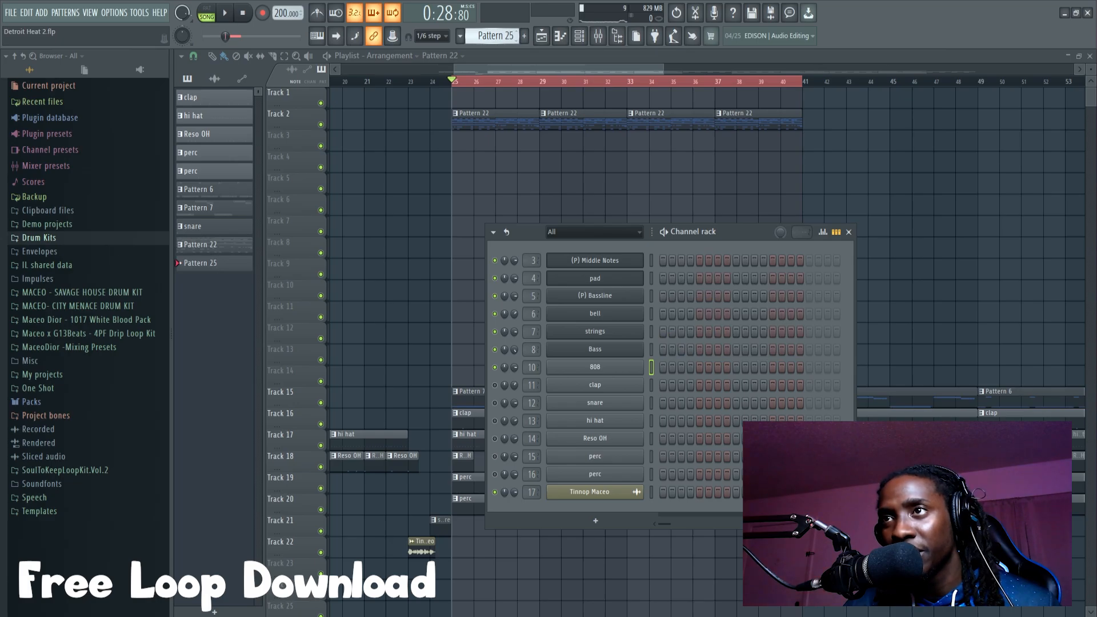
scroll(494, 36, up, 20)
scroll(494, 36, down, 2)
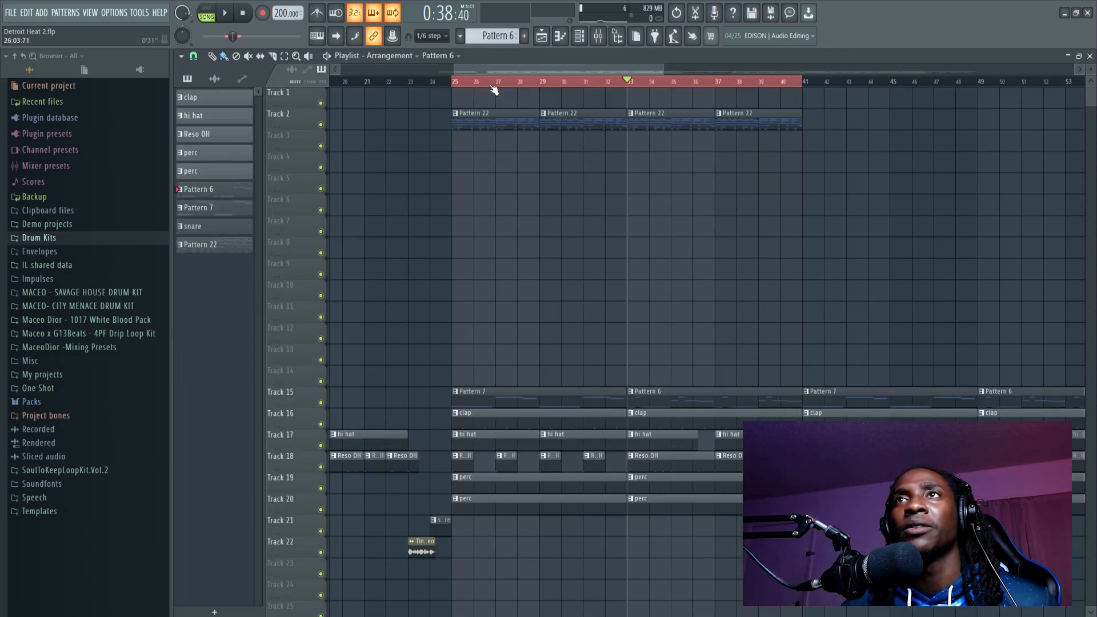
Step: Play the arrangement from bar 25, and transpose all 808 notes in Pattern 6 down two semitones
key(space)
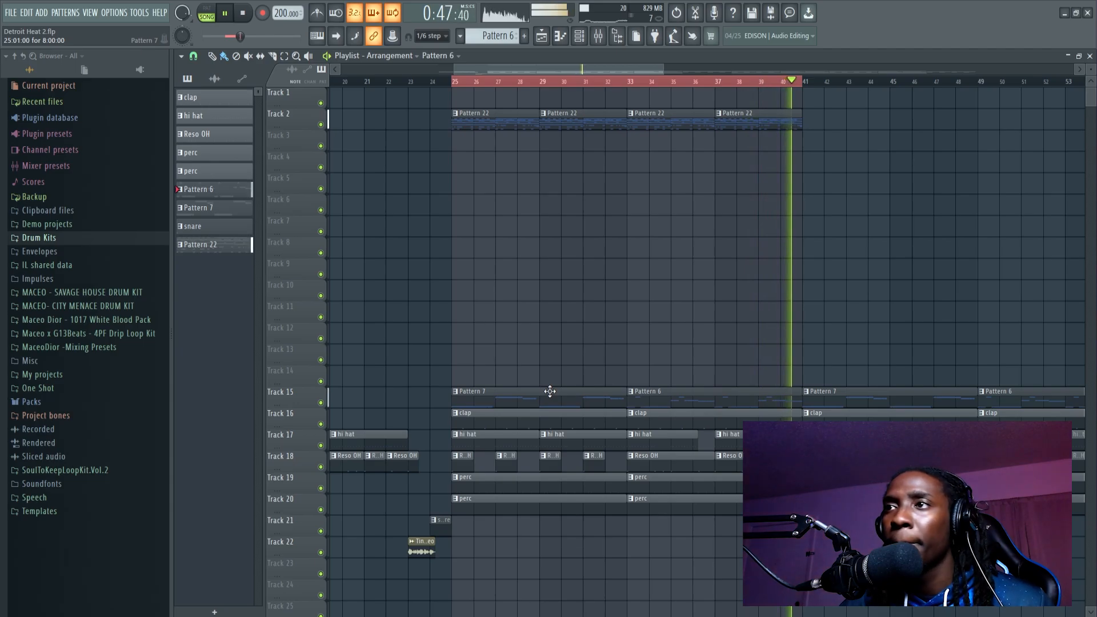
key(space)
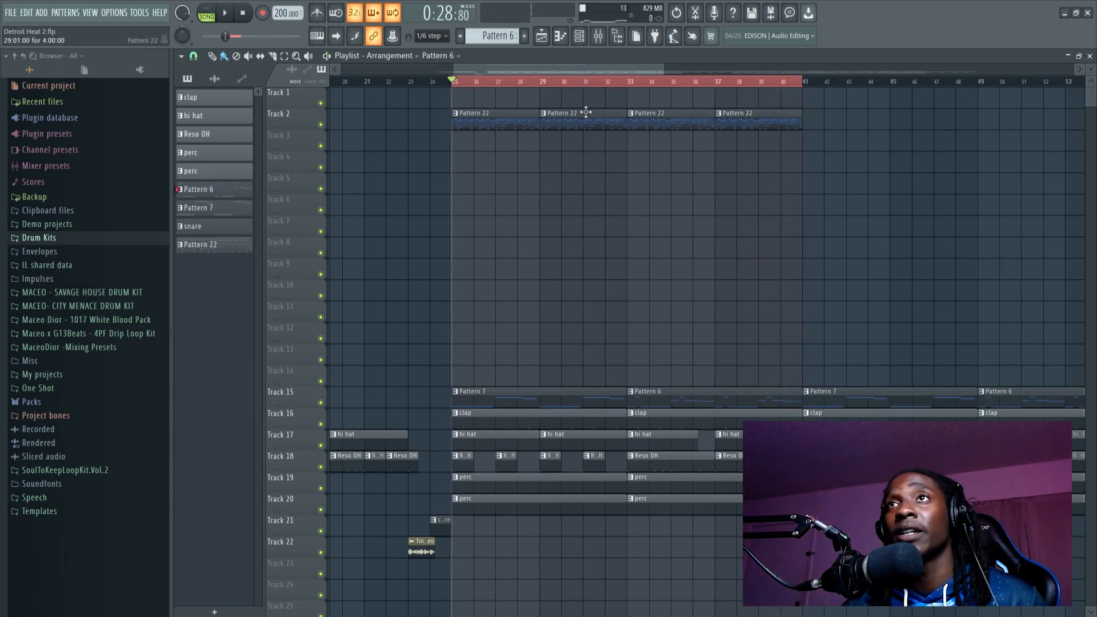
click(581, 38)
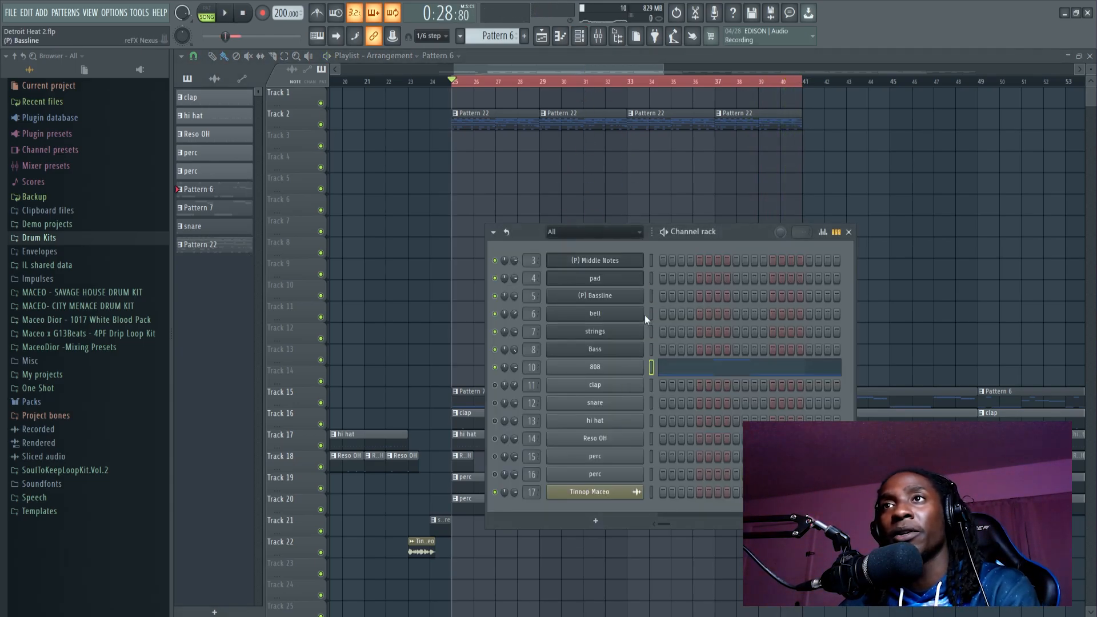
click(672, 369)
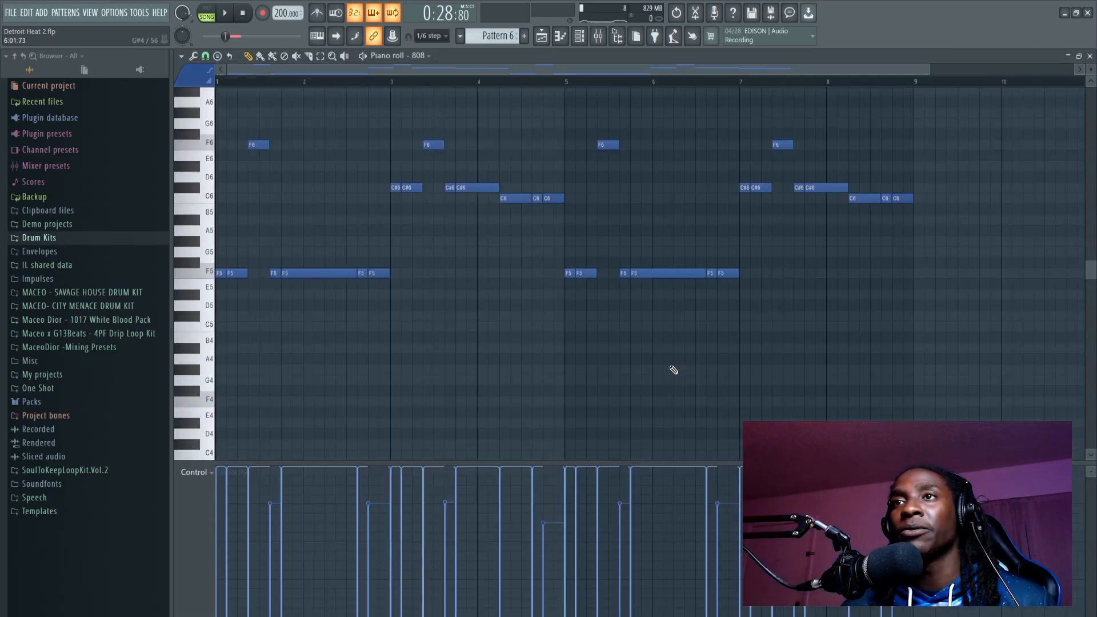
key(Down)
key(Down)
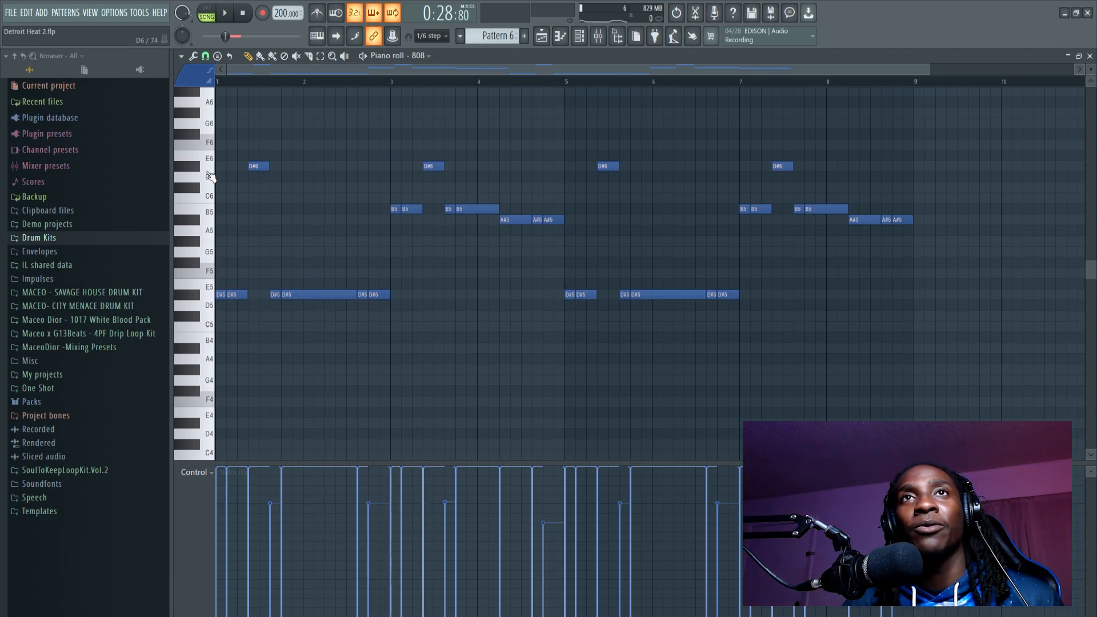
Step: Switch to Pattern 22 and transpose all of its melodic channels by -2 semitones
click(552, 36)
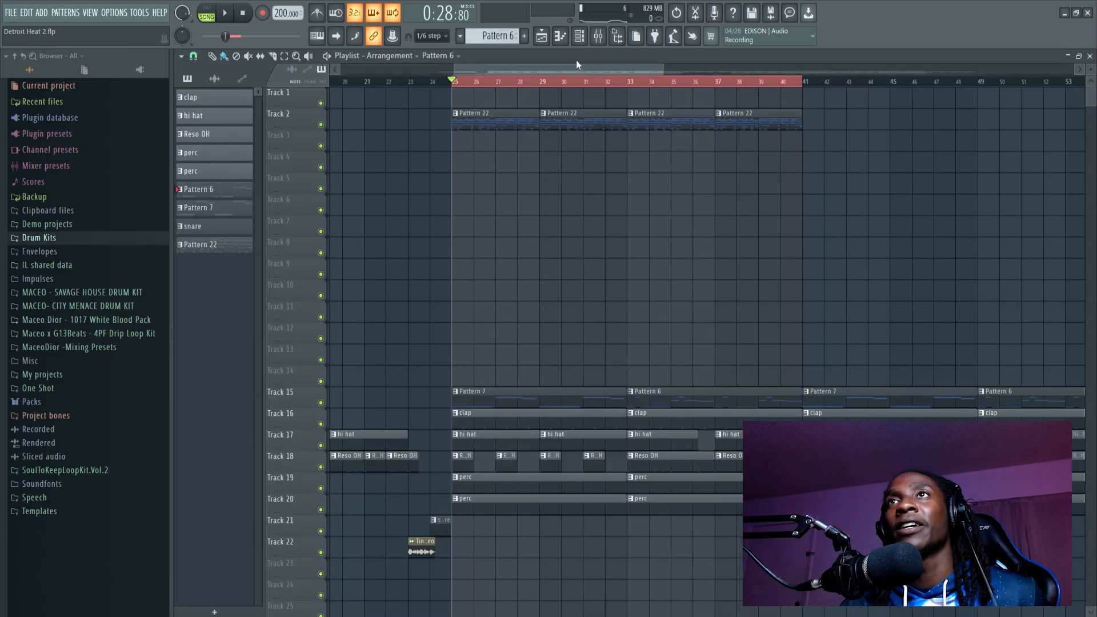
click(586, 40)
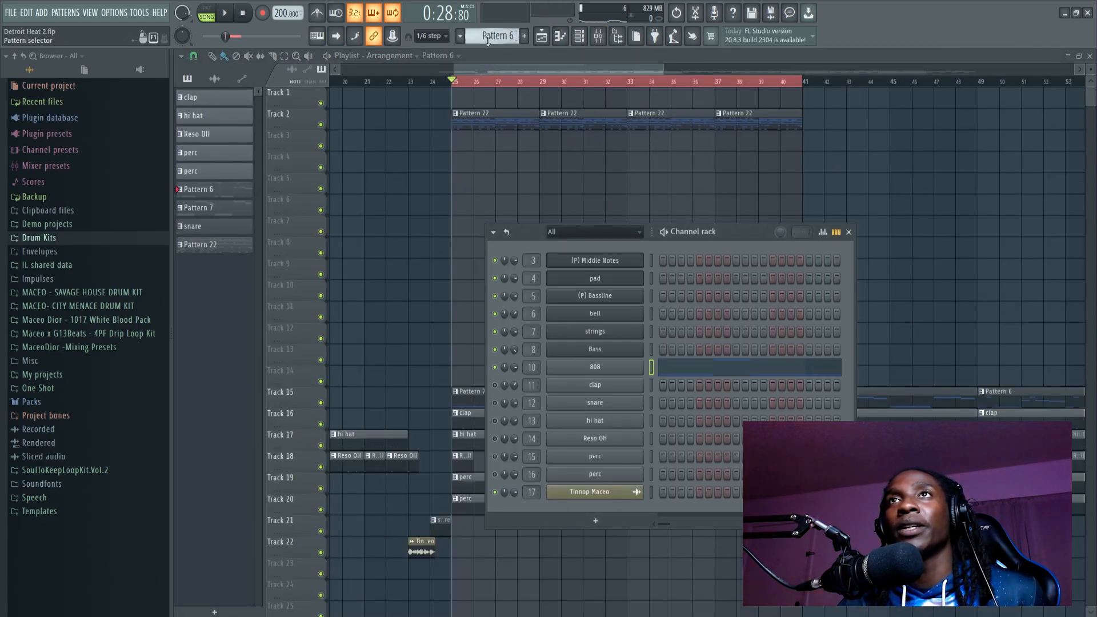
drag(489, 40, 489, 31)
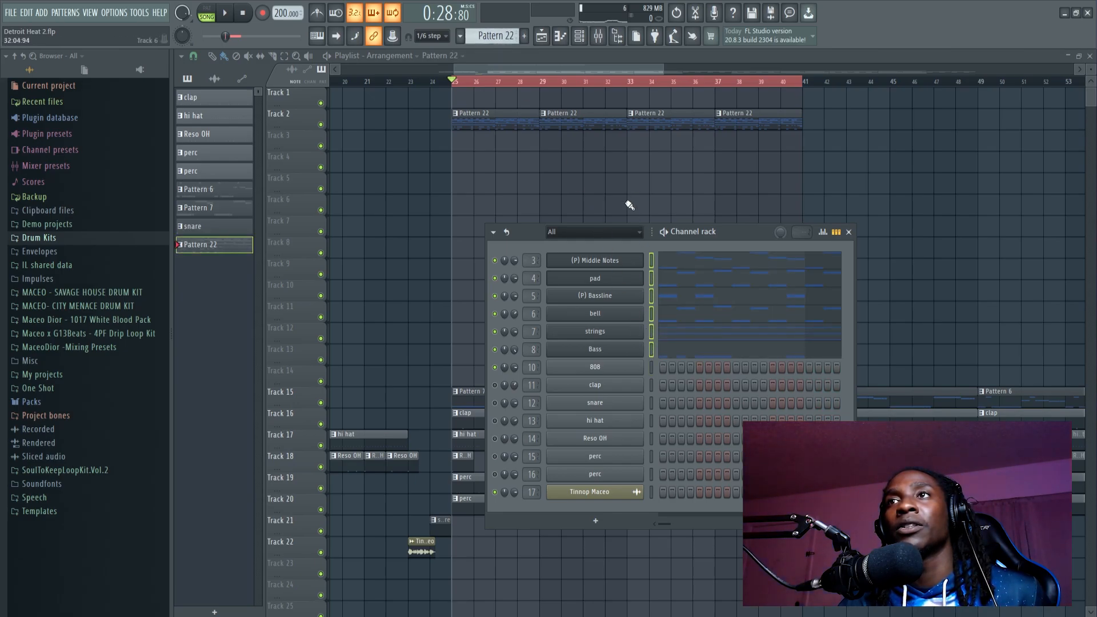
click(494, 232)
click(517, 379)
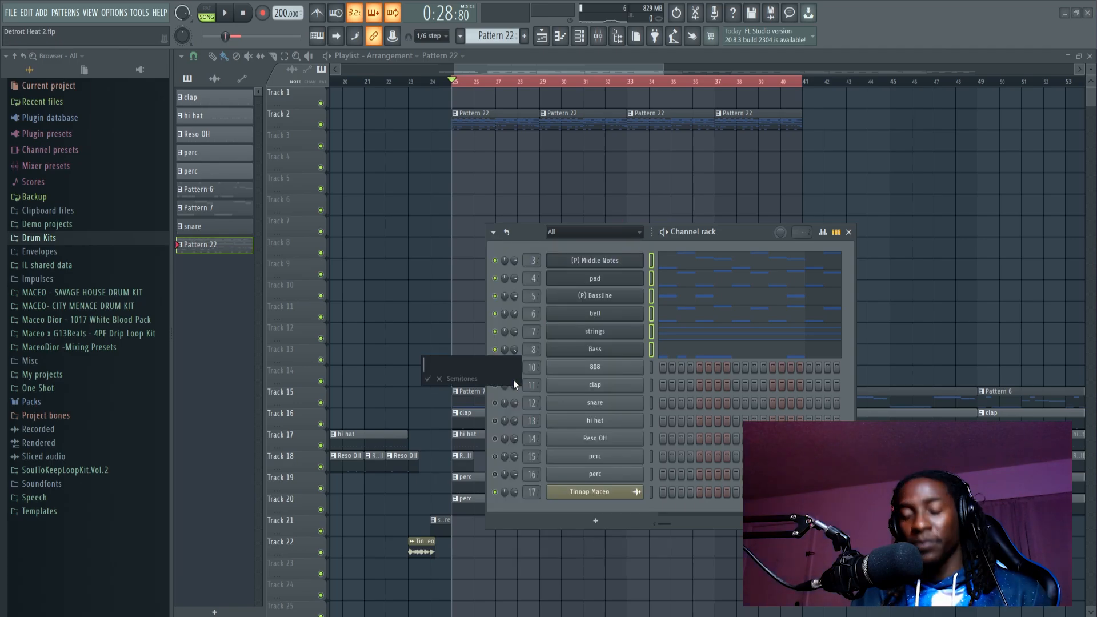
text(-2)
key(Return)
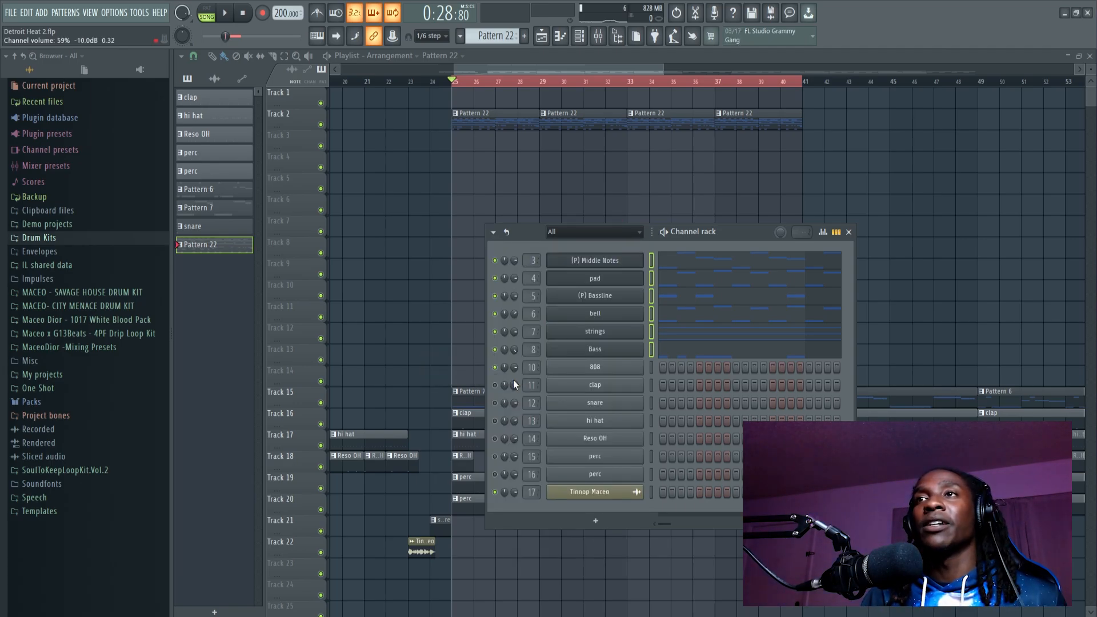
Step: Mute the 808 patterns on Track 15 in the playlist, and play the melody from bar 25
click(463, 56)
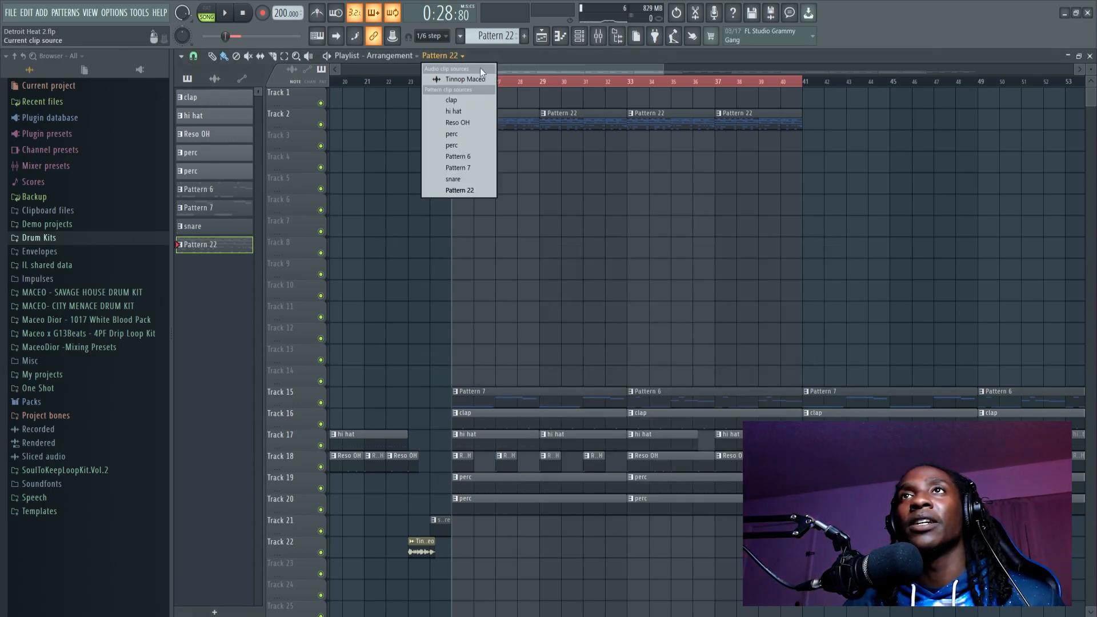
click(489, 70)
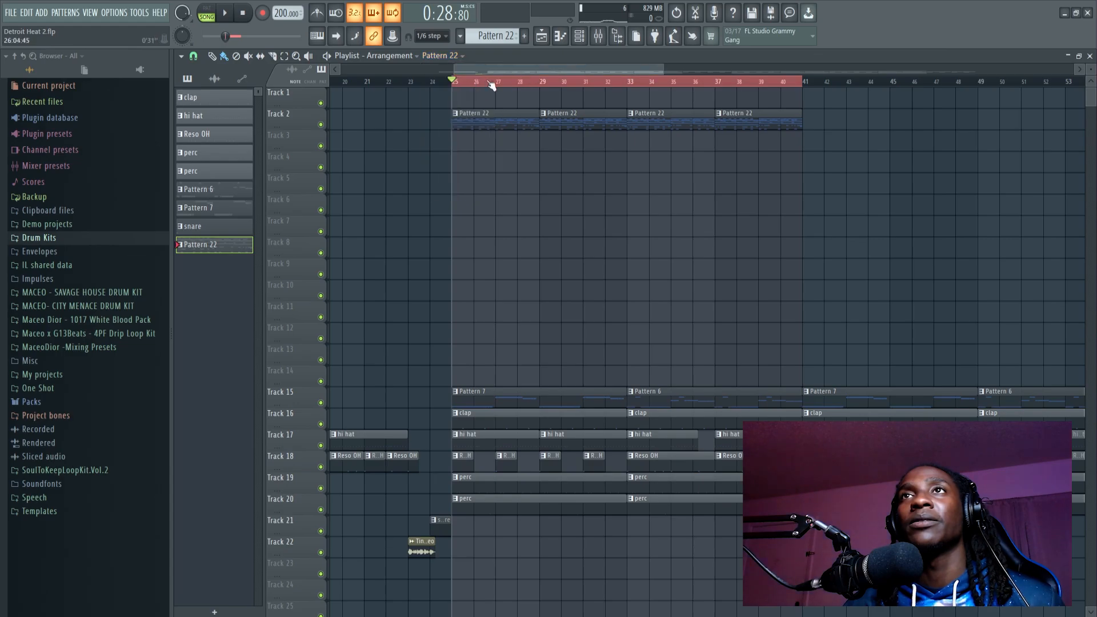
click(319, 403)
key(space)
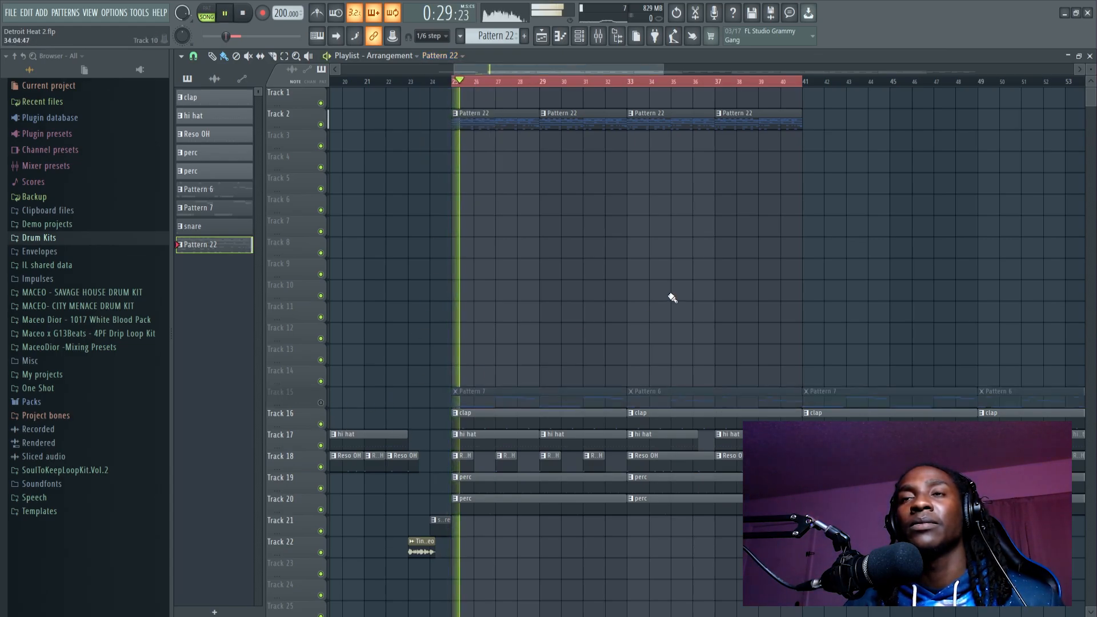
key(space)
Step: Replay the Pattern 22 melody from bar 25 without the 808, and open the mixer
click(608, 38)
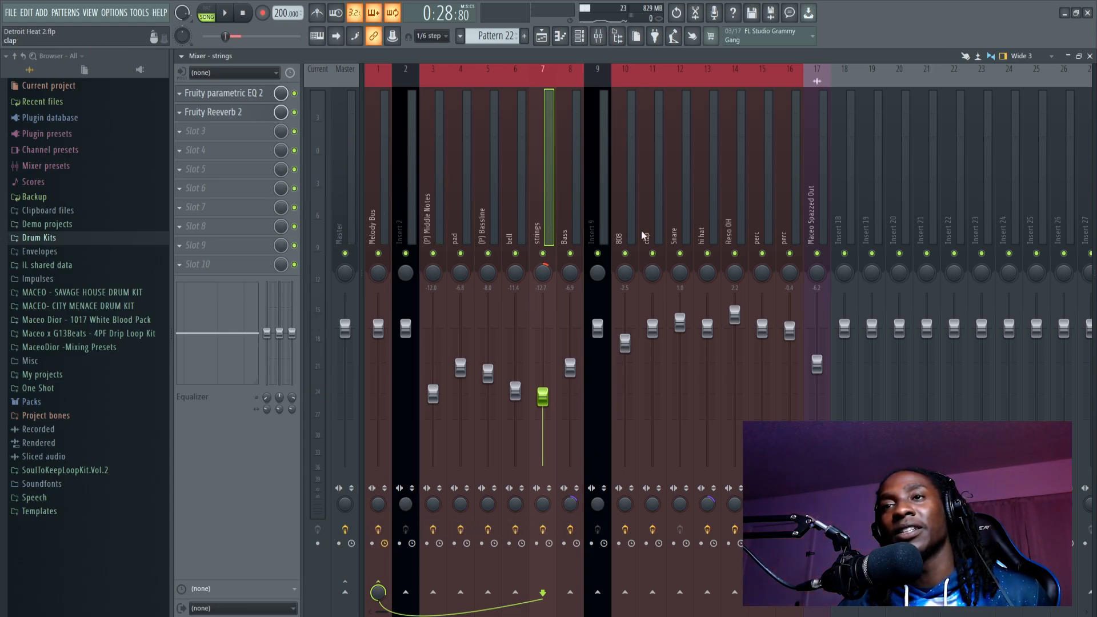
click(543, 39)
key(space)
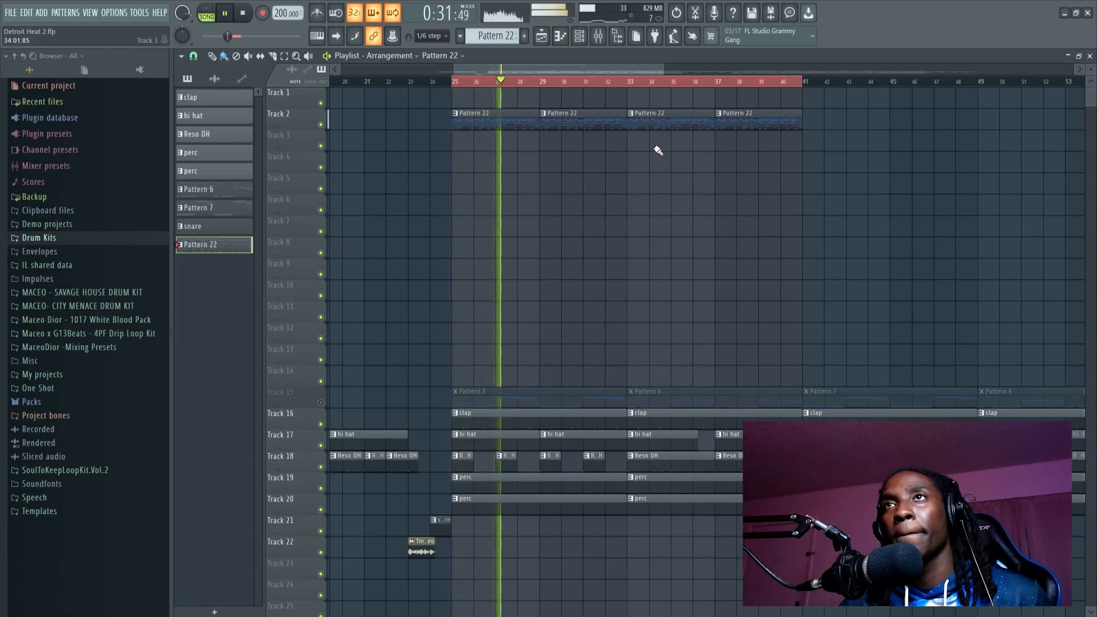
key(space)
click(601, 40)
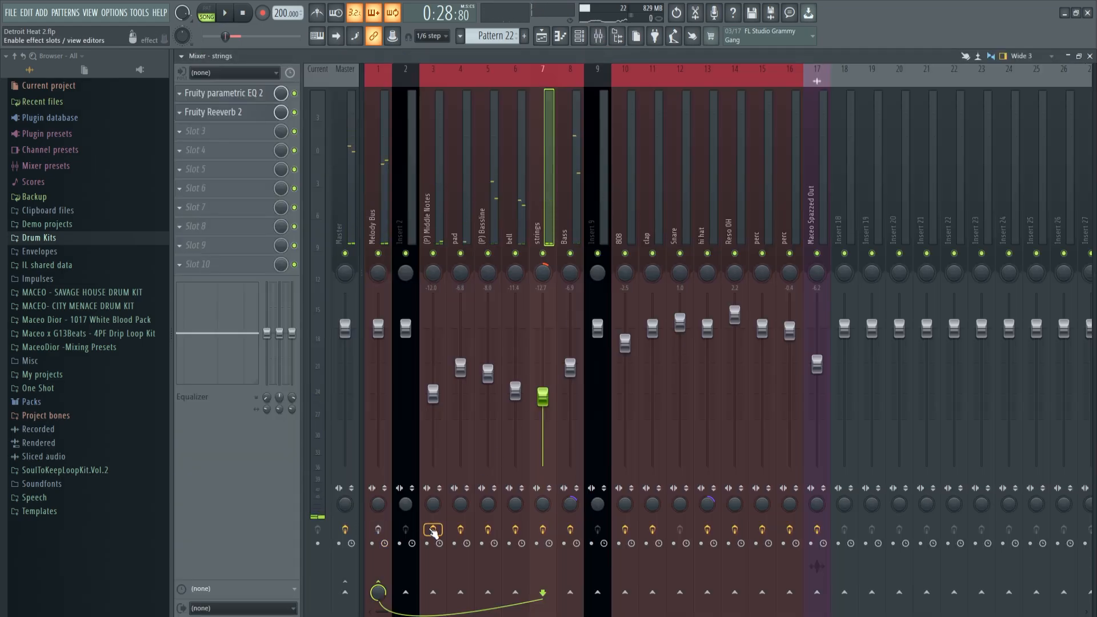